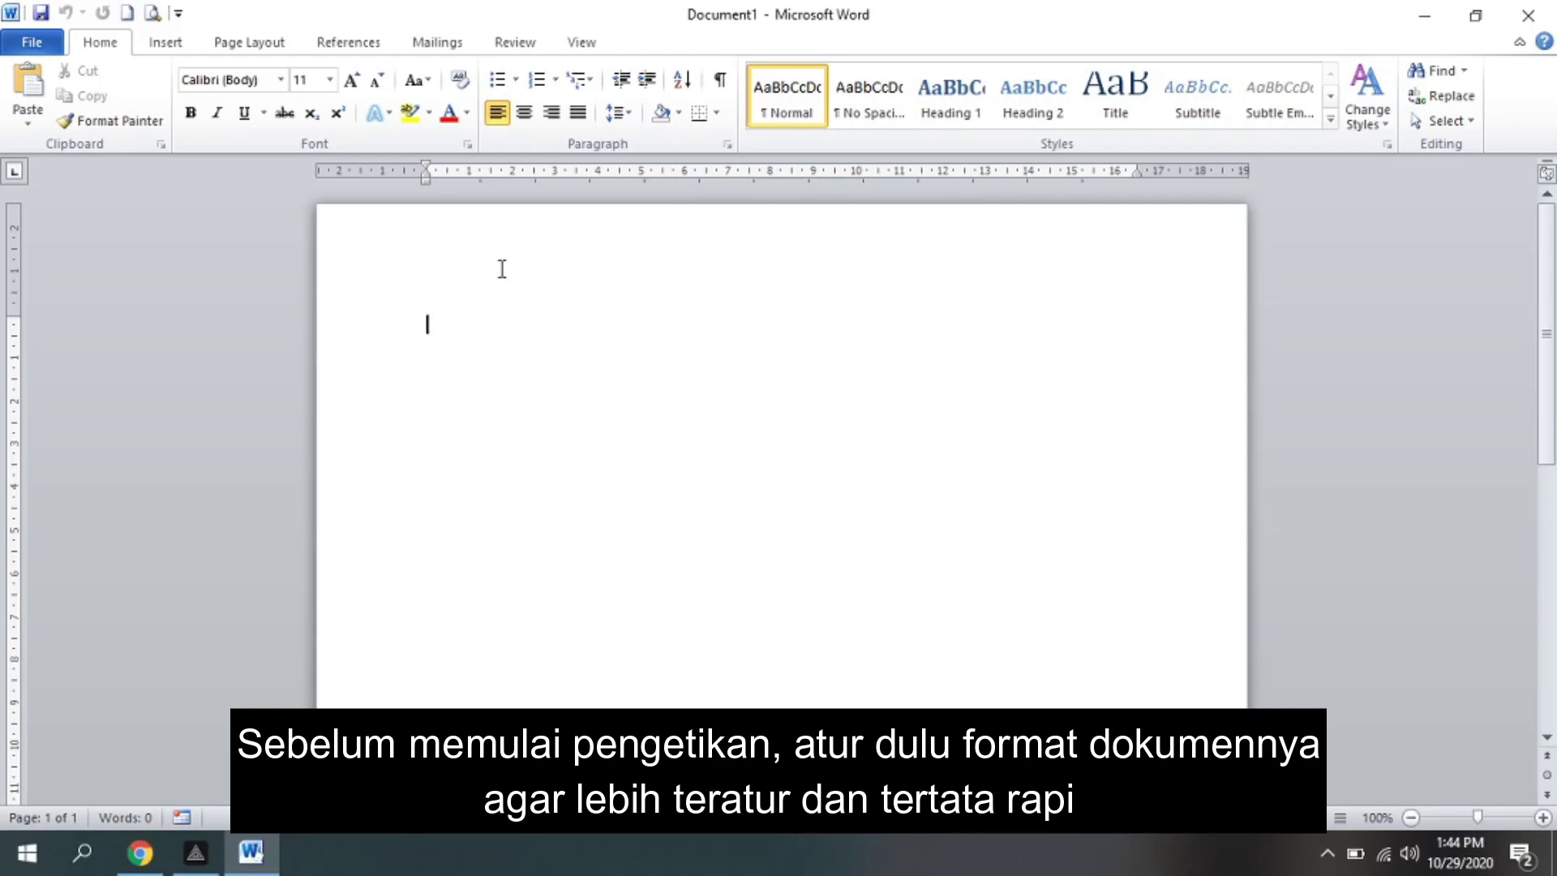
Step: Select the whole document and set its font to Arial 12 pt
key(ctrl+a)
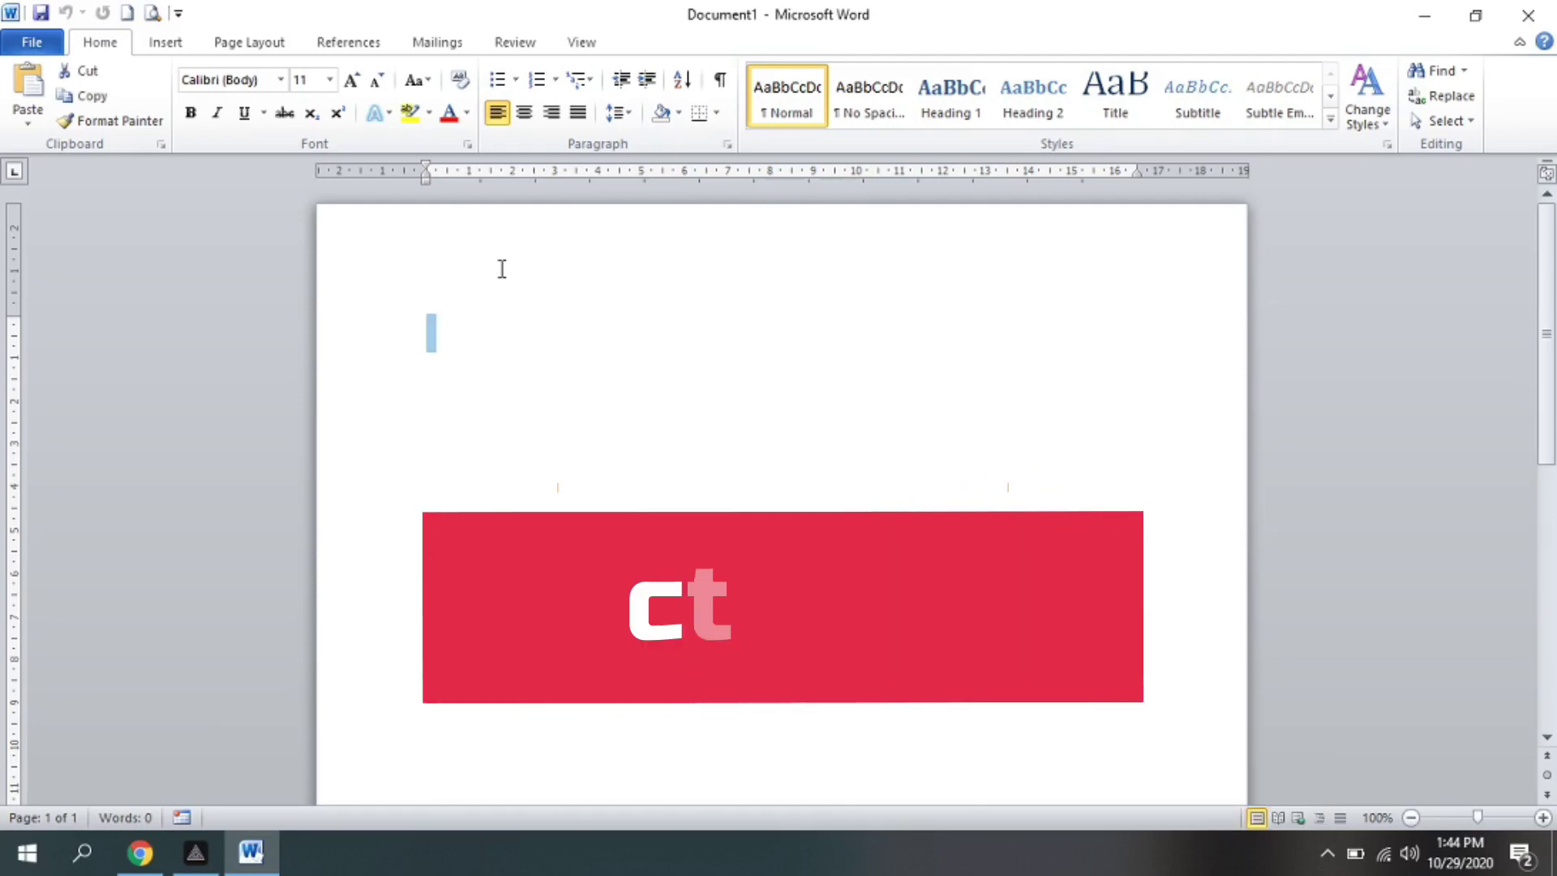
click(280, 79)
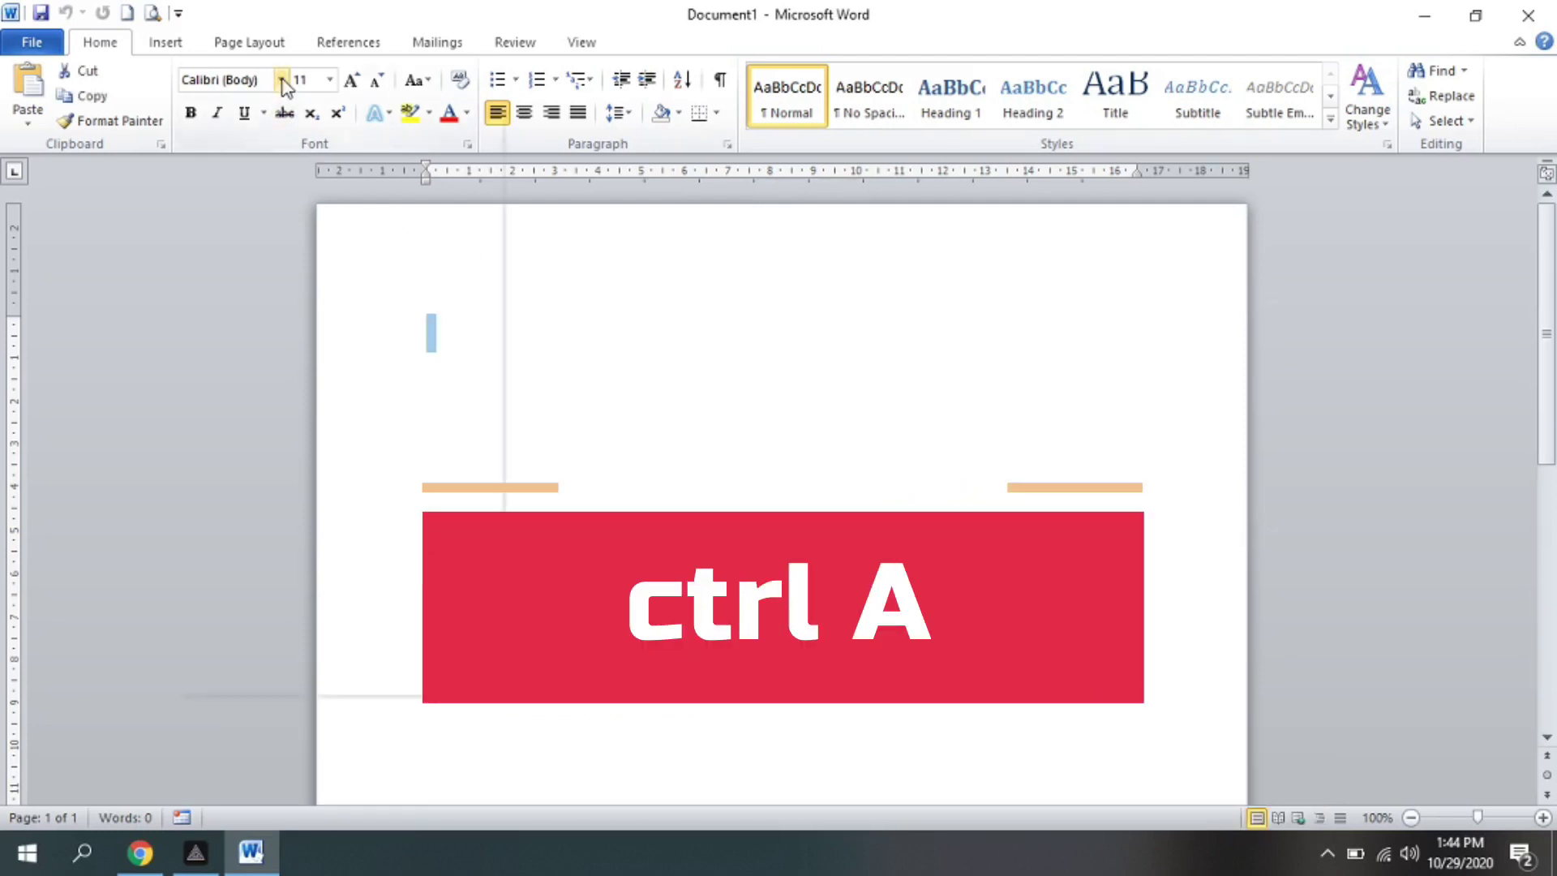
click(240, 316)
click(329, 79)
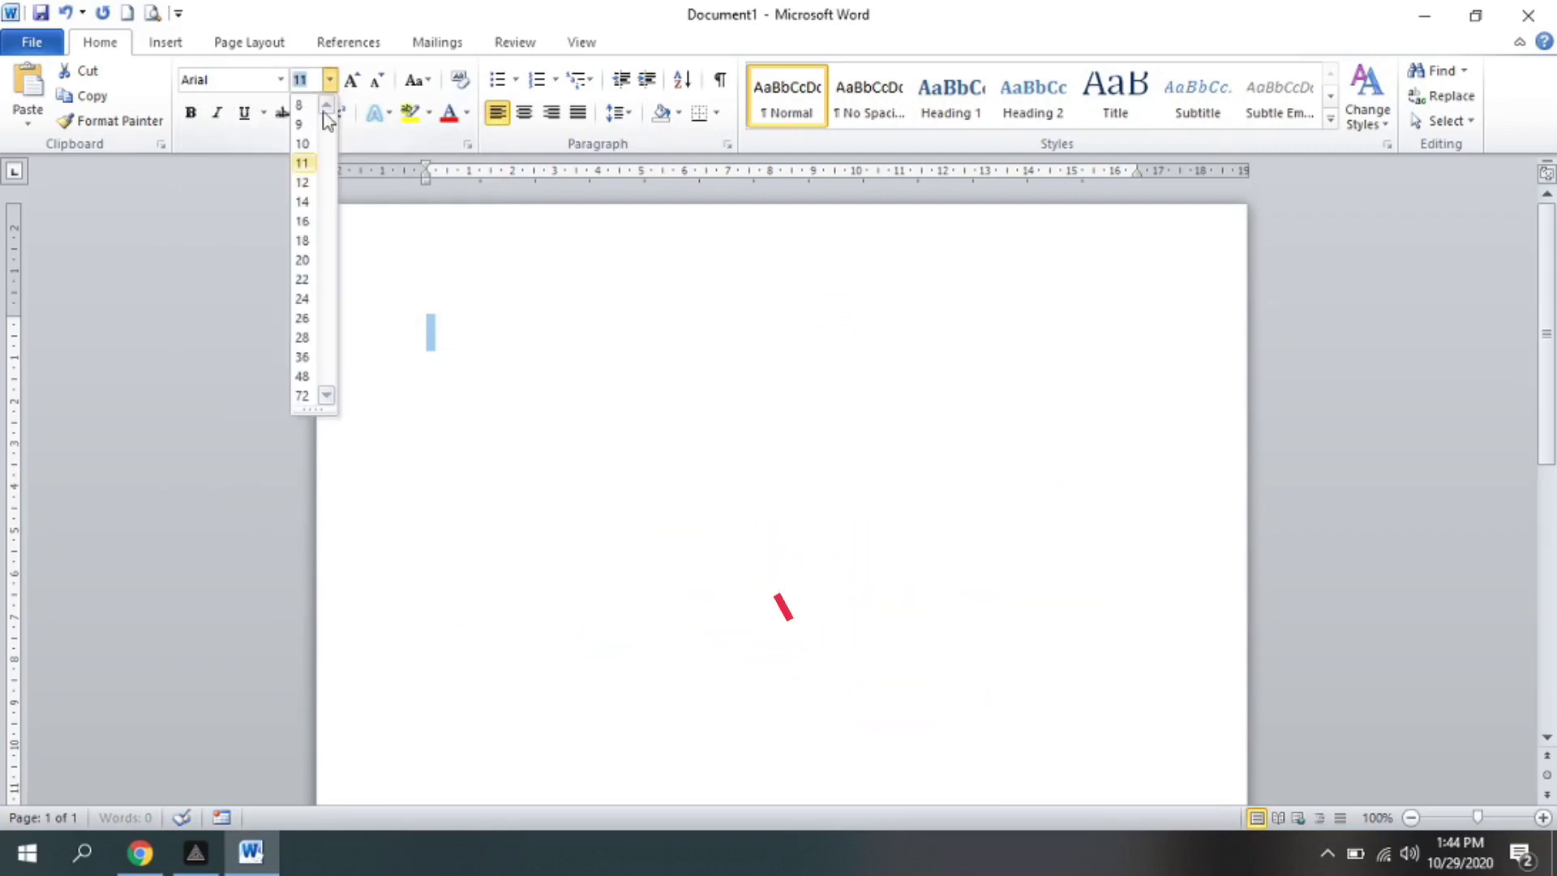
click(315, 180)
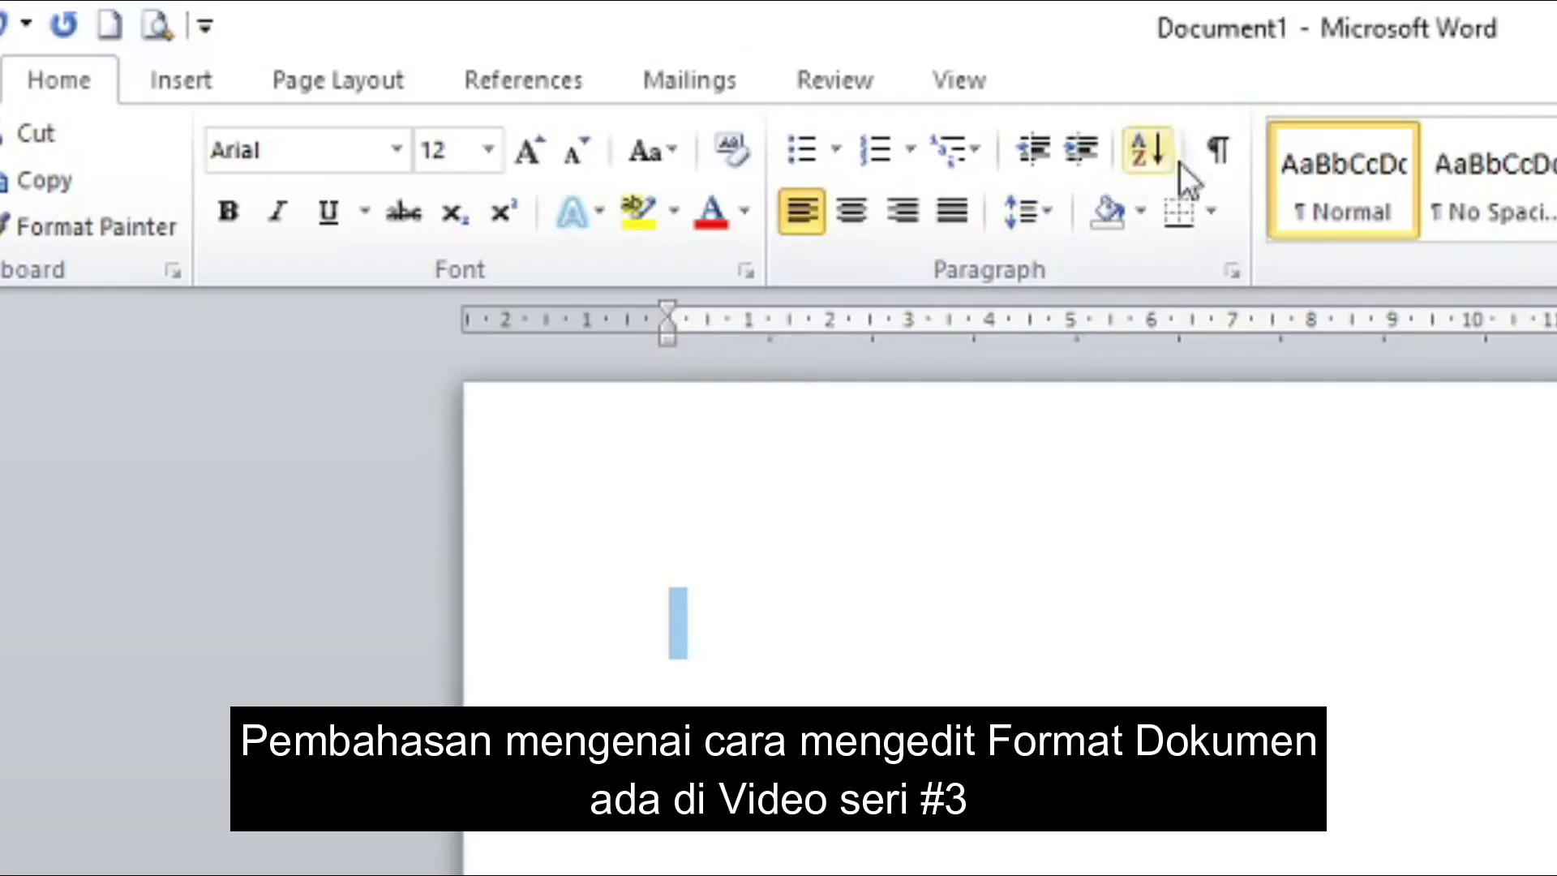
Step: Set 1.5 line spacing with no space after paragraphs, and justify the text
click(1023, 221)
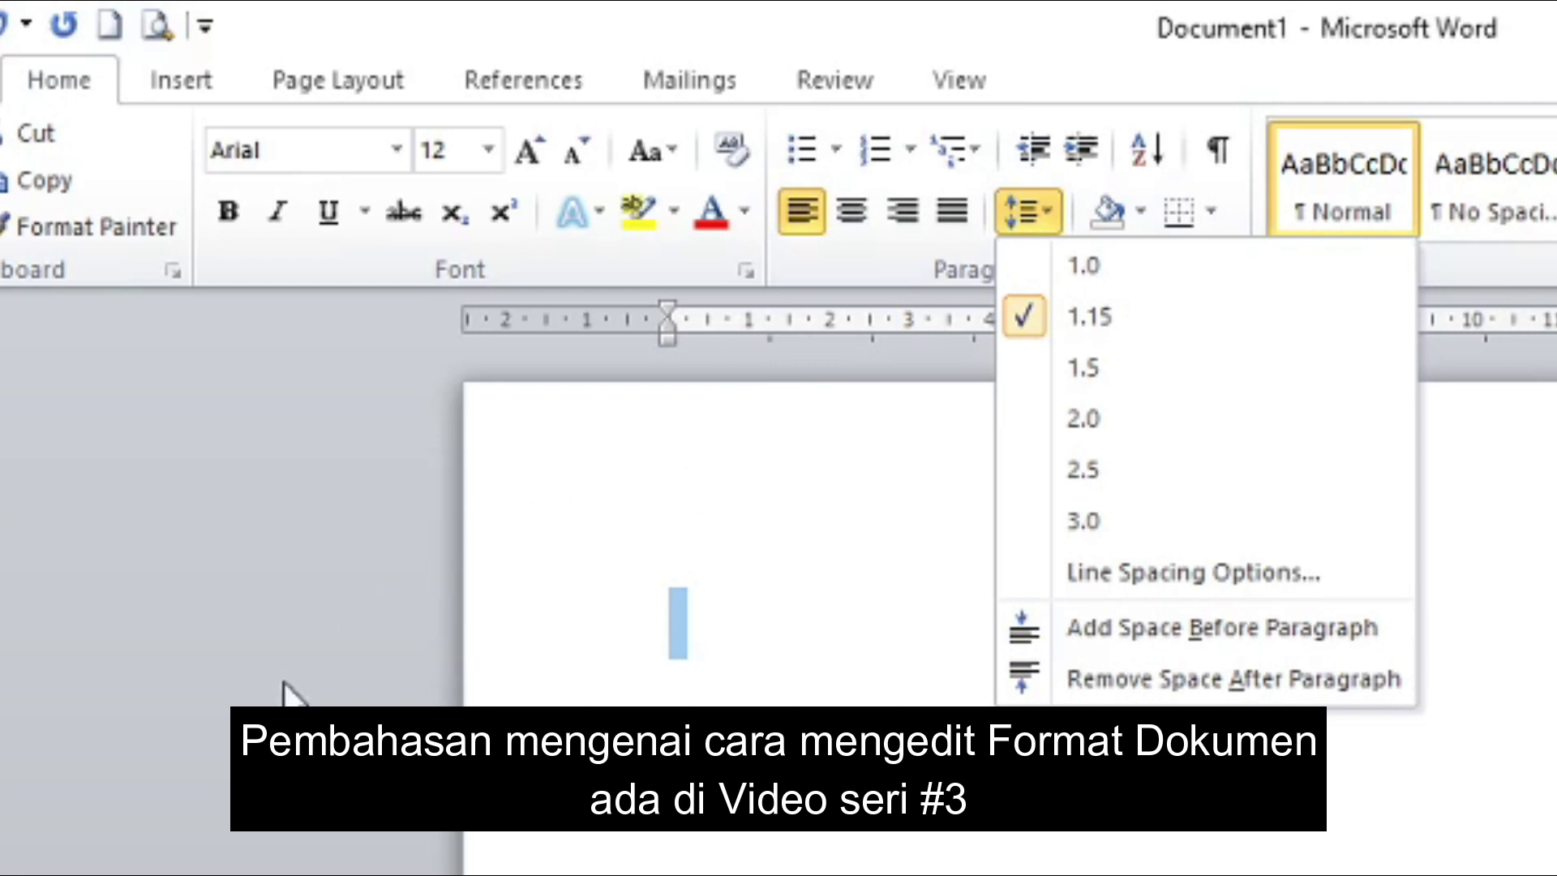
click(1333, 685)
click(1029, 212)
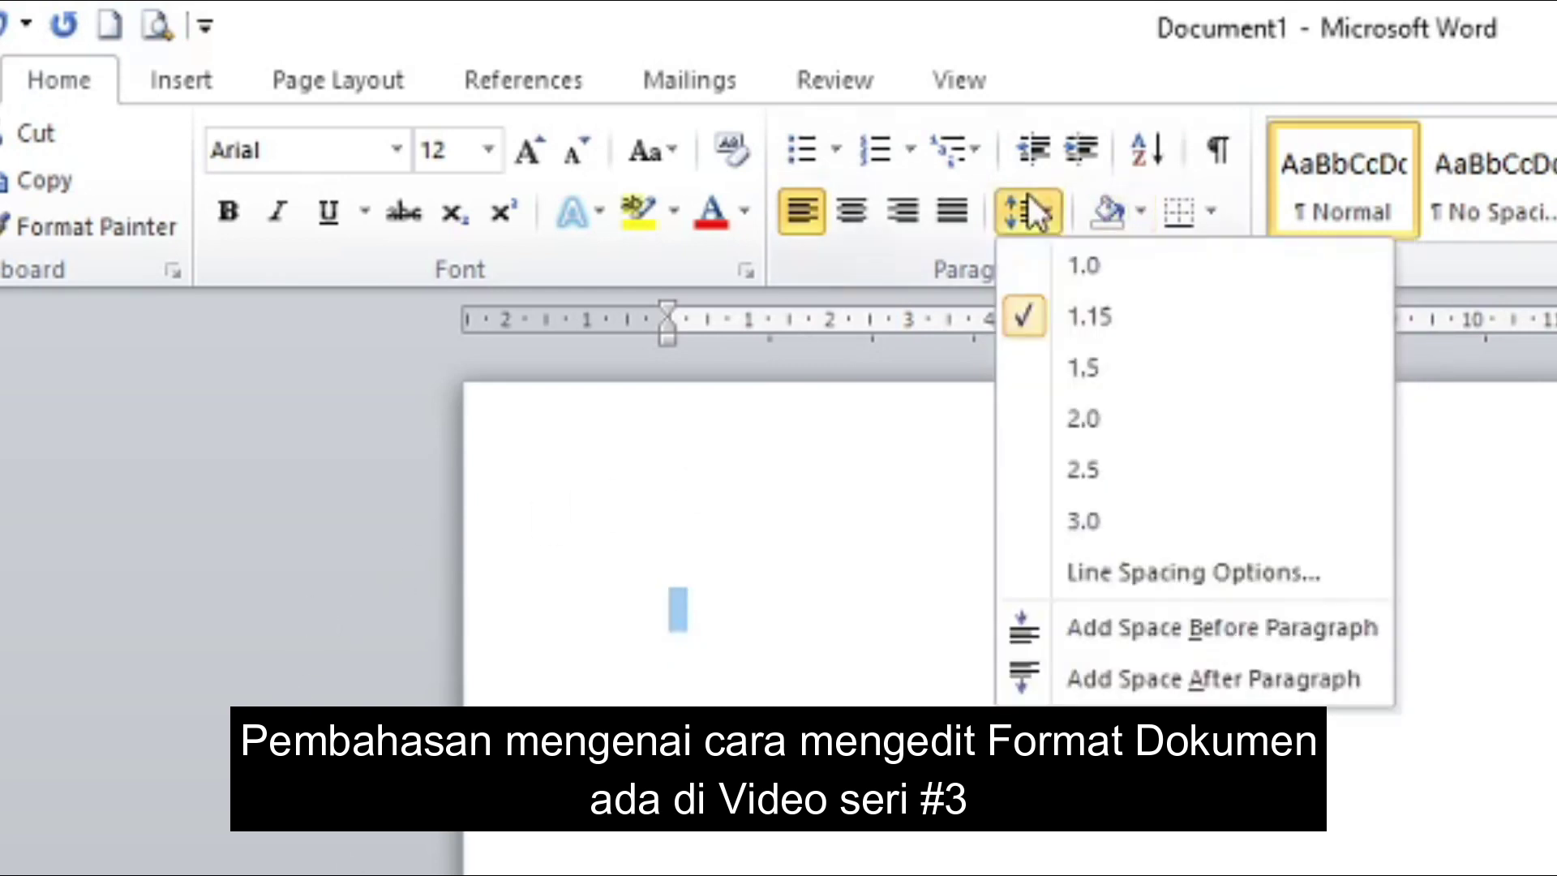
click(1171, 377)
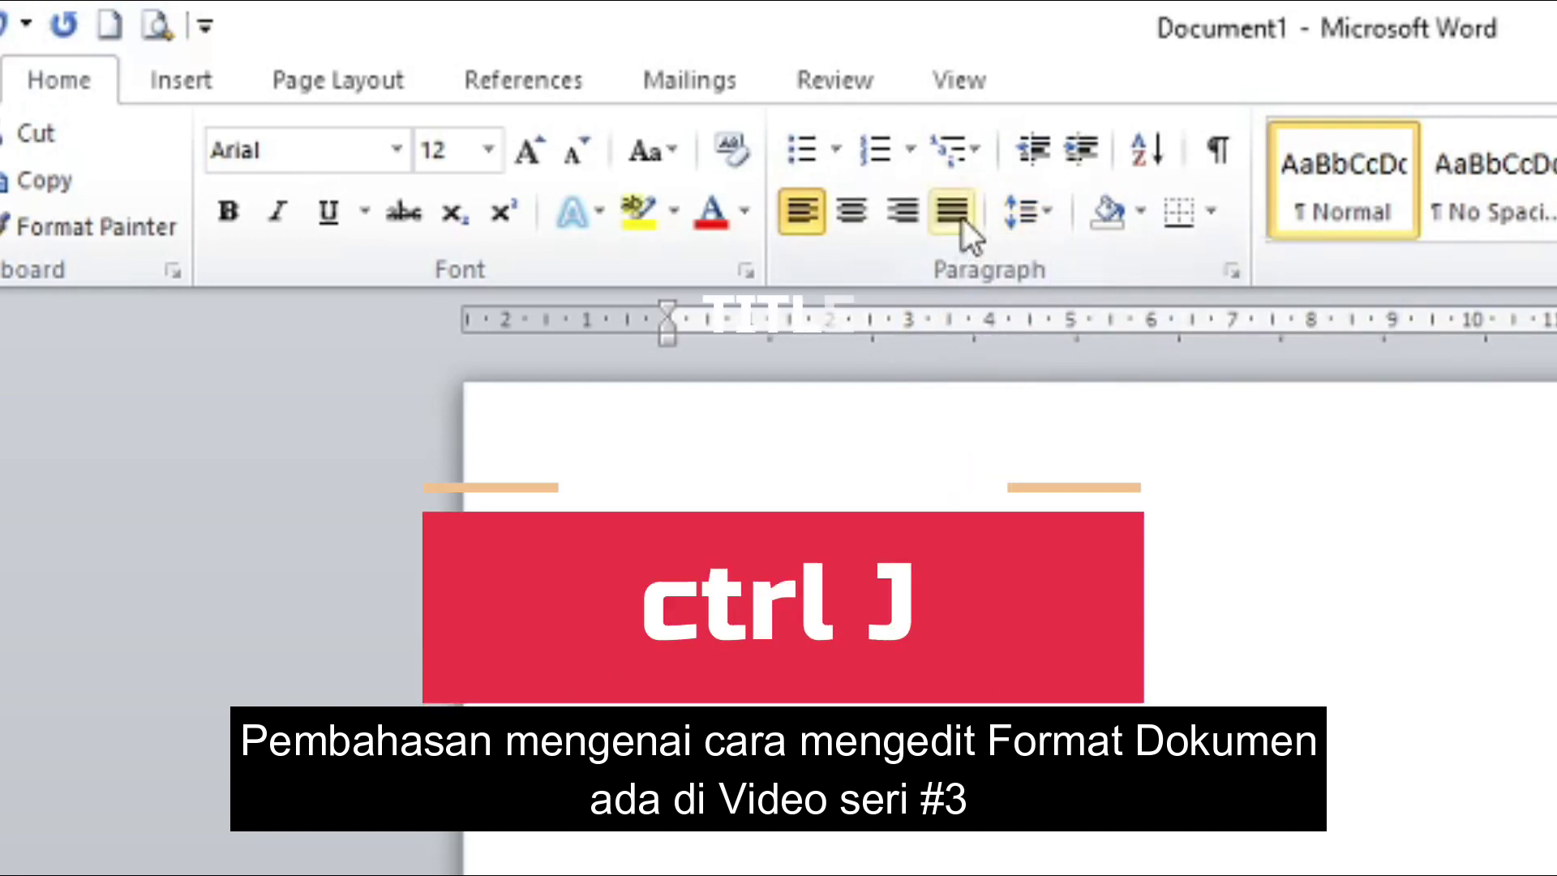
key(ctrl+j)
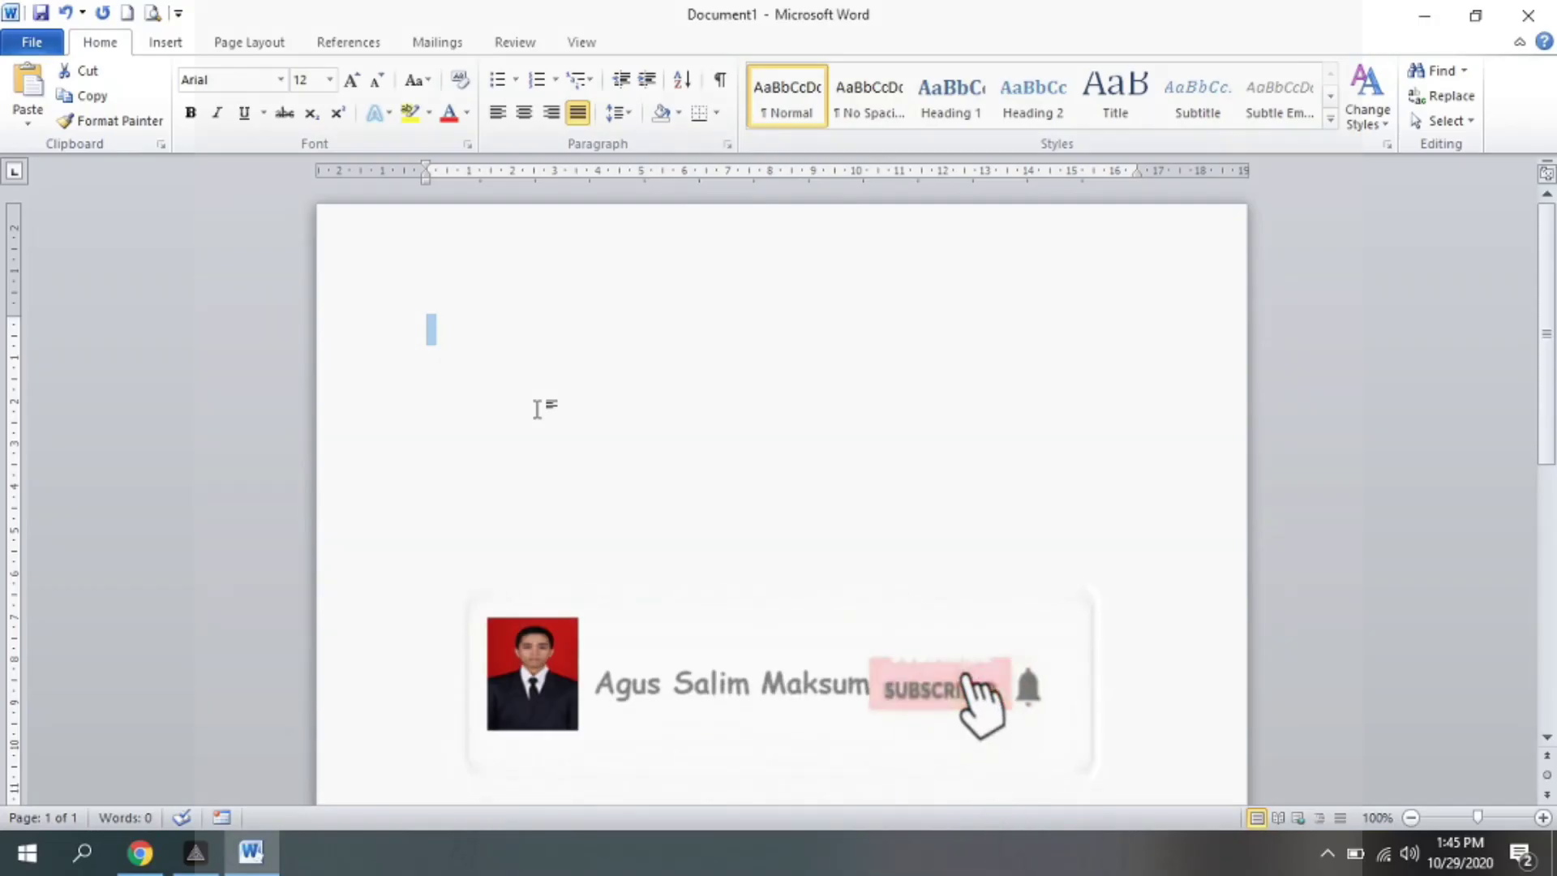
click(438, 330)
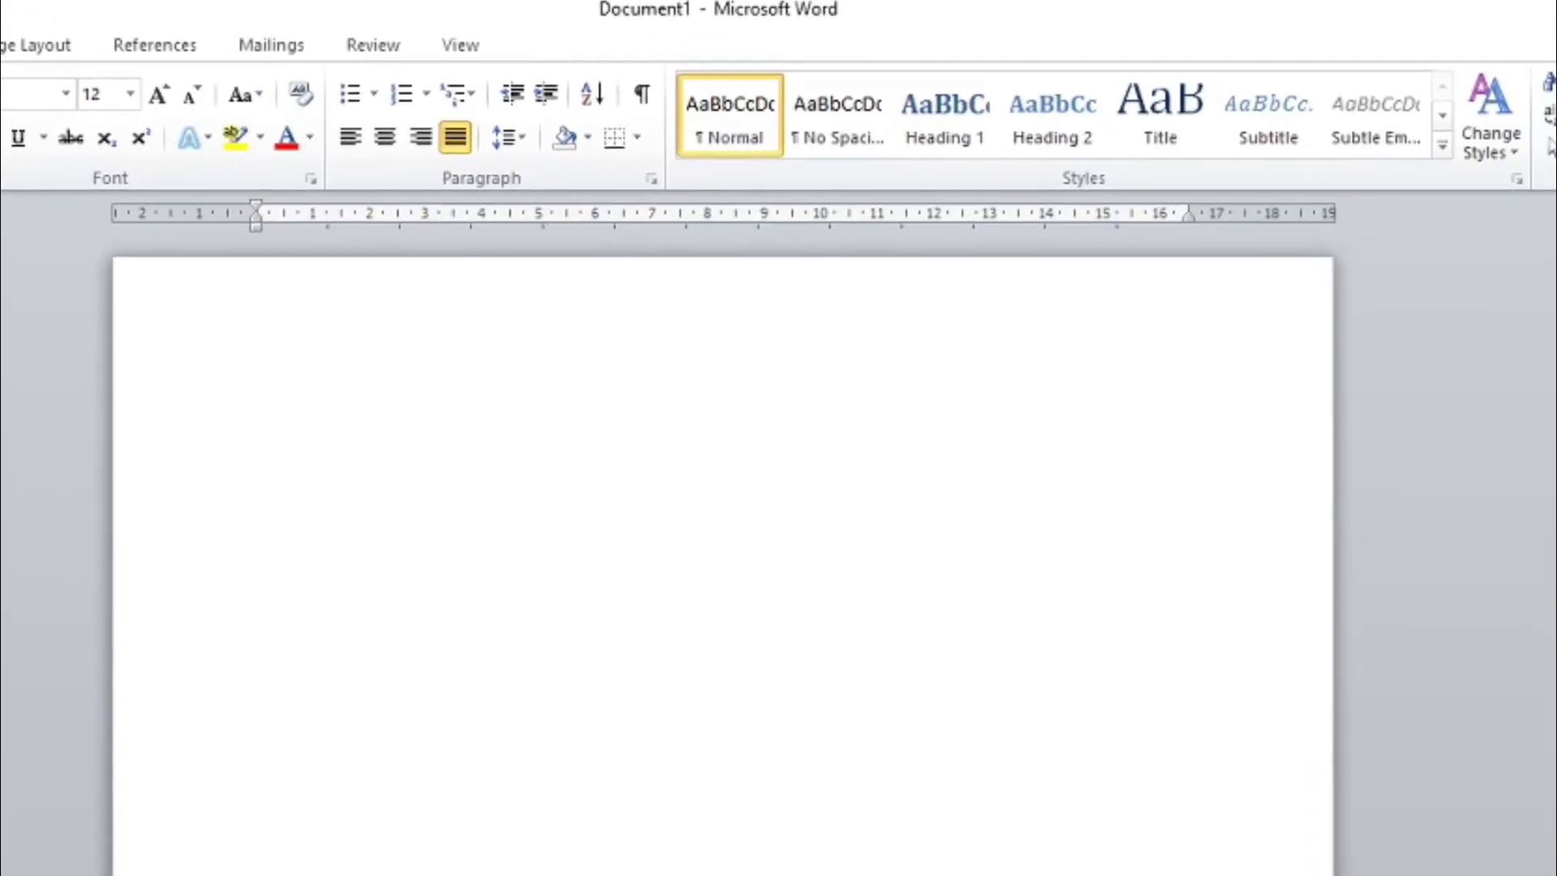
Step: Insert an outlined-style WordArt reading 'PT HUMANDINDO'
key(alt+n)
click(1070, 121)
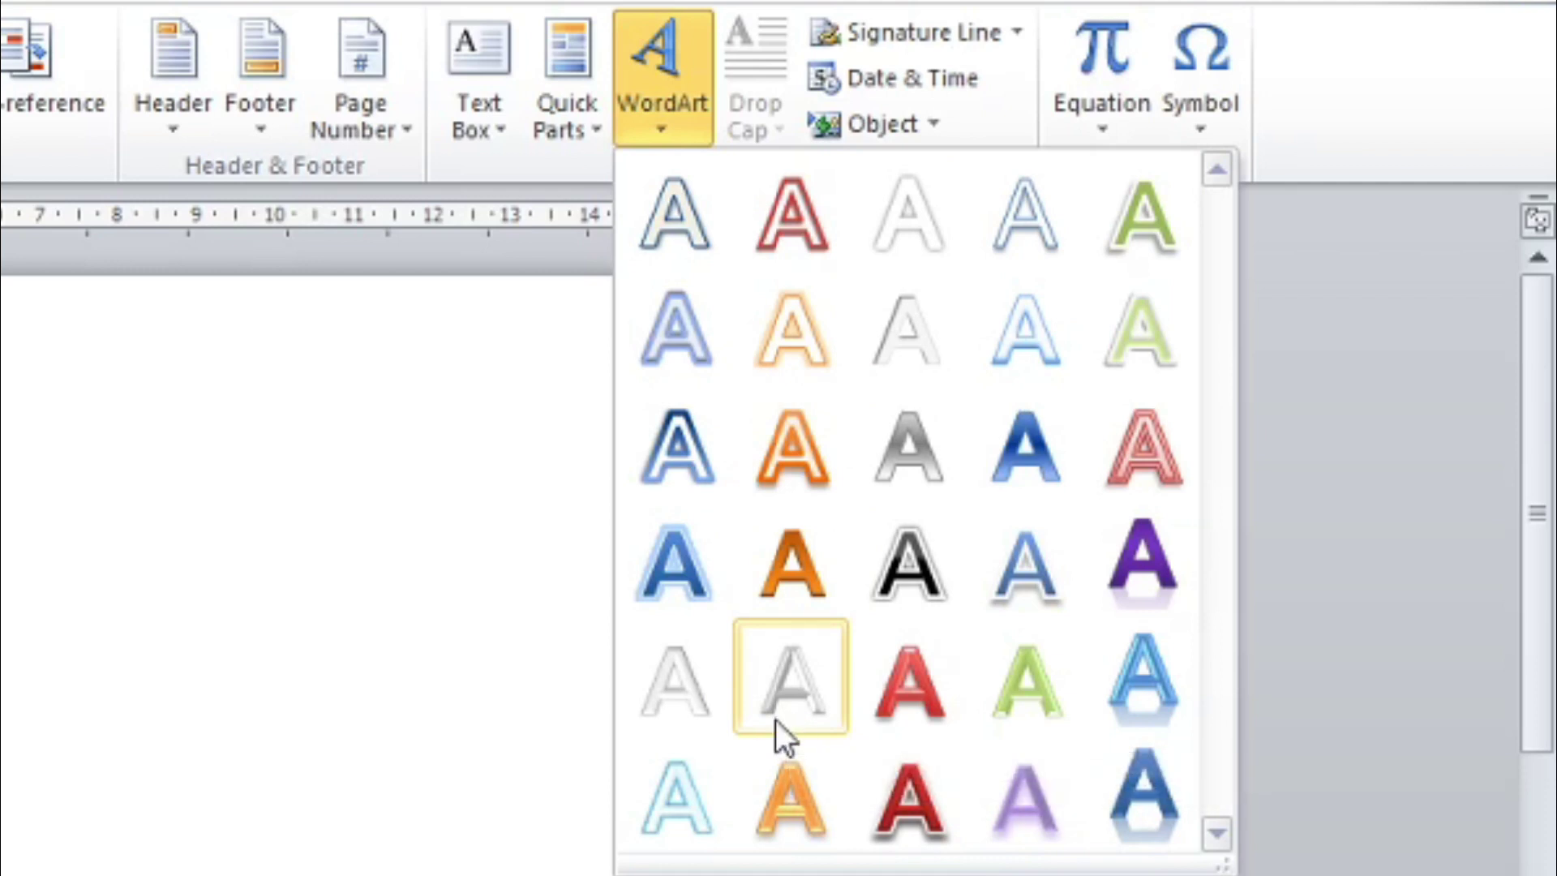
click(670, 215)
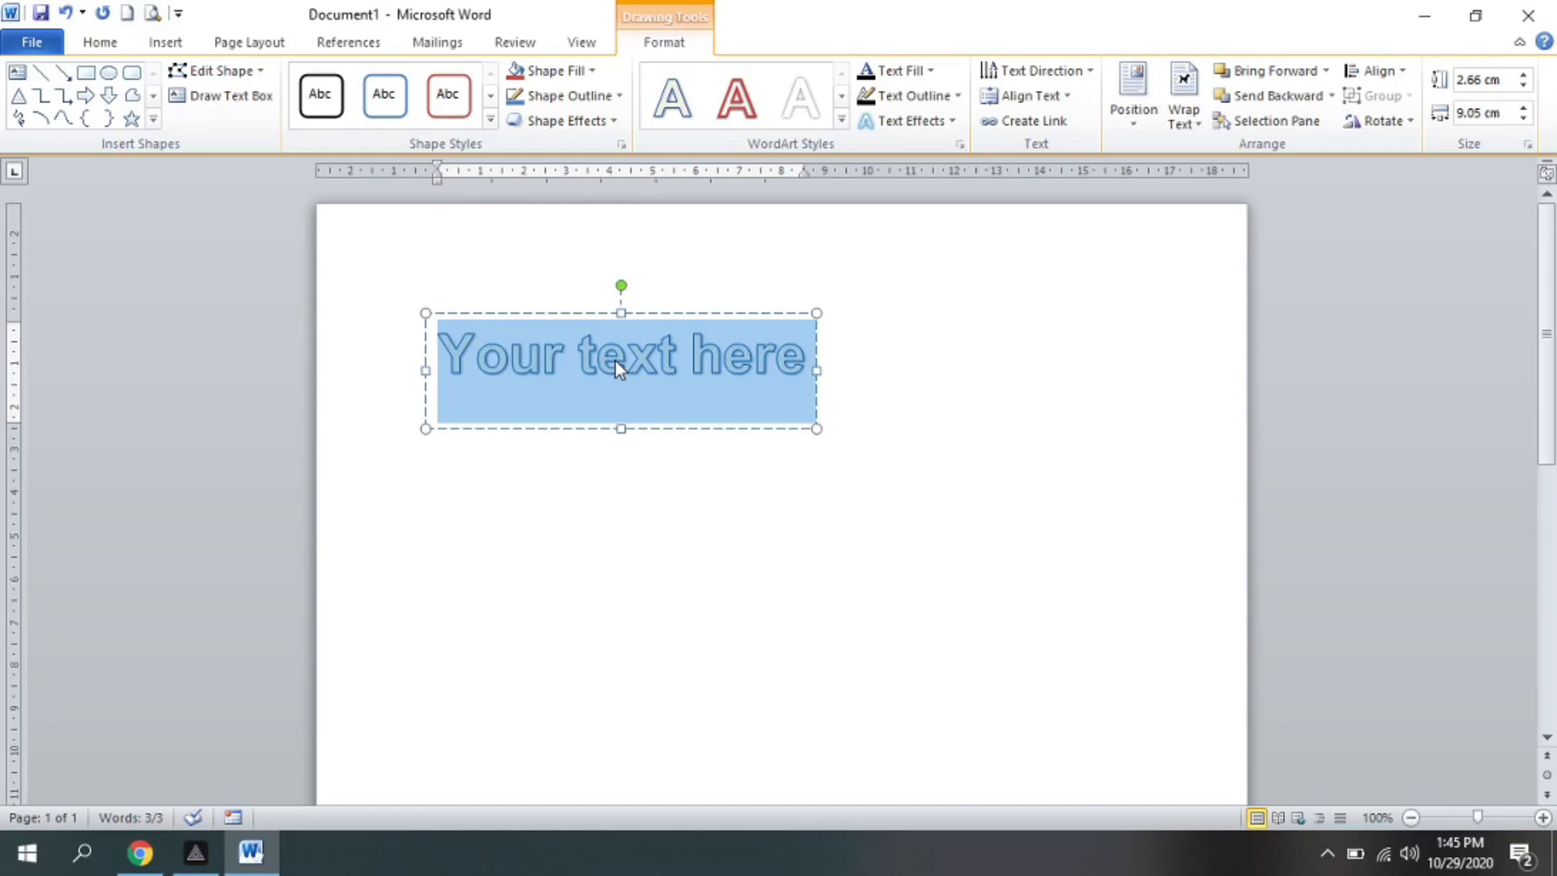
text(PT)
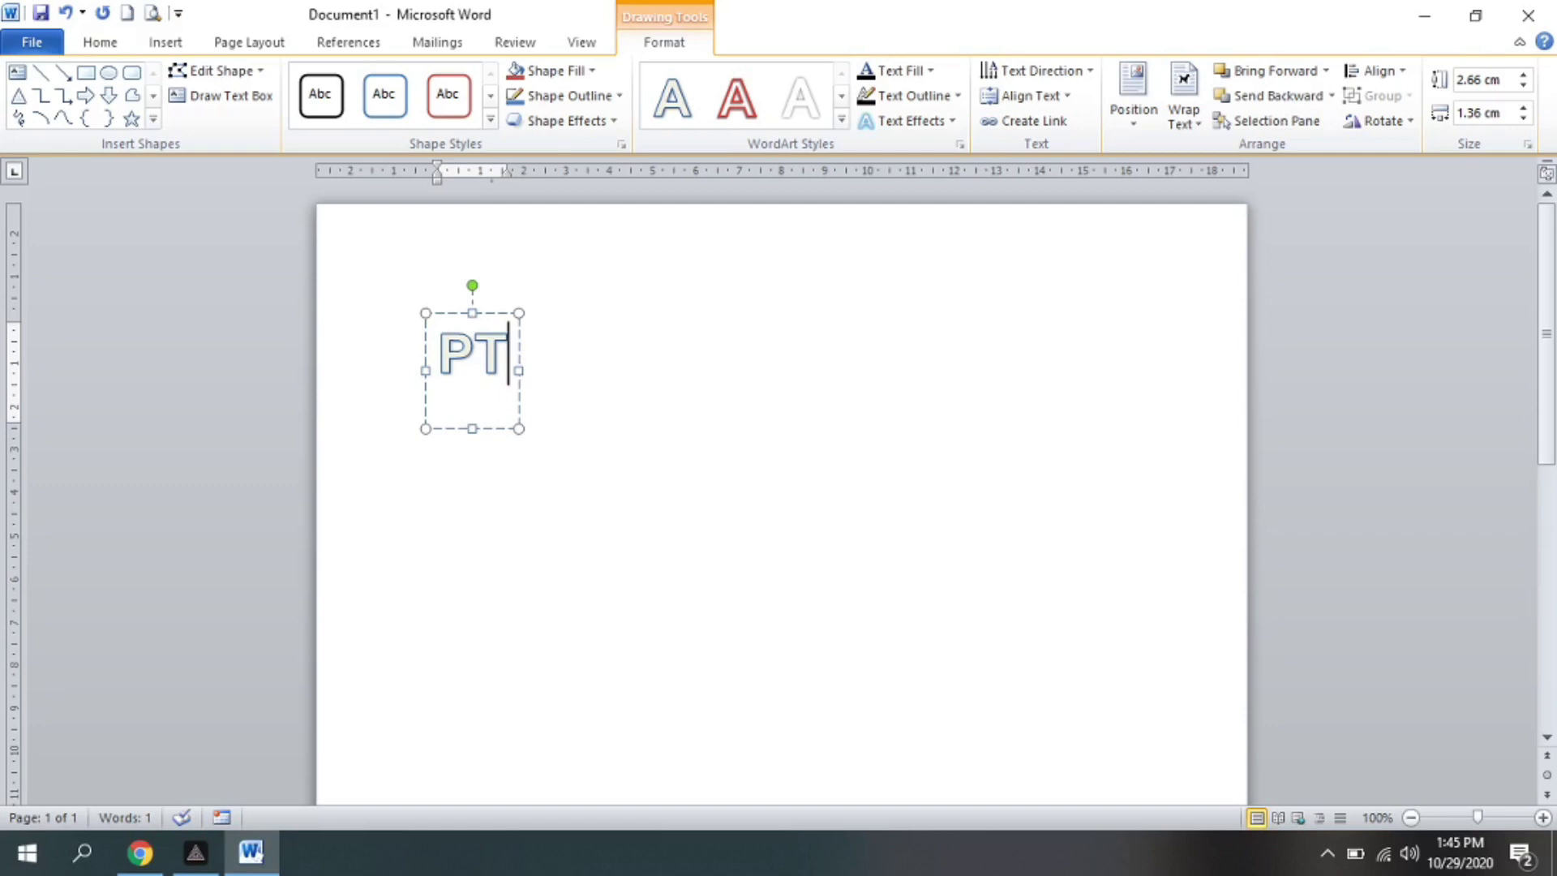
text( HUMAN)
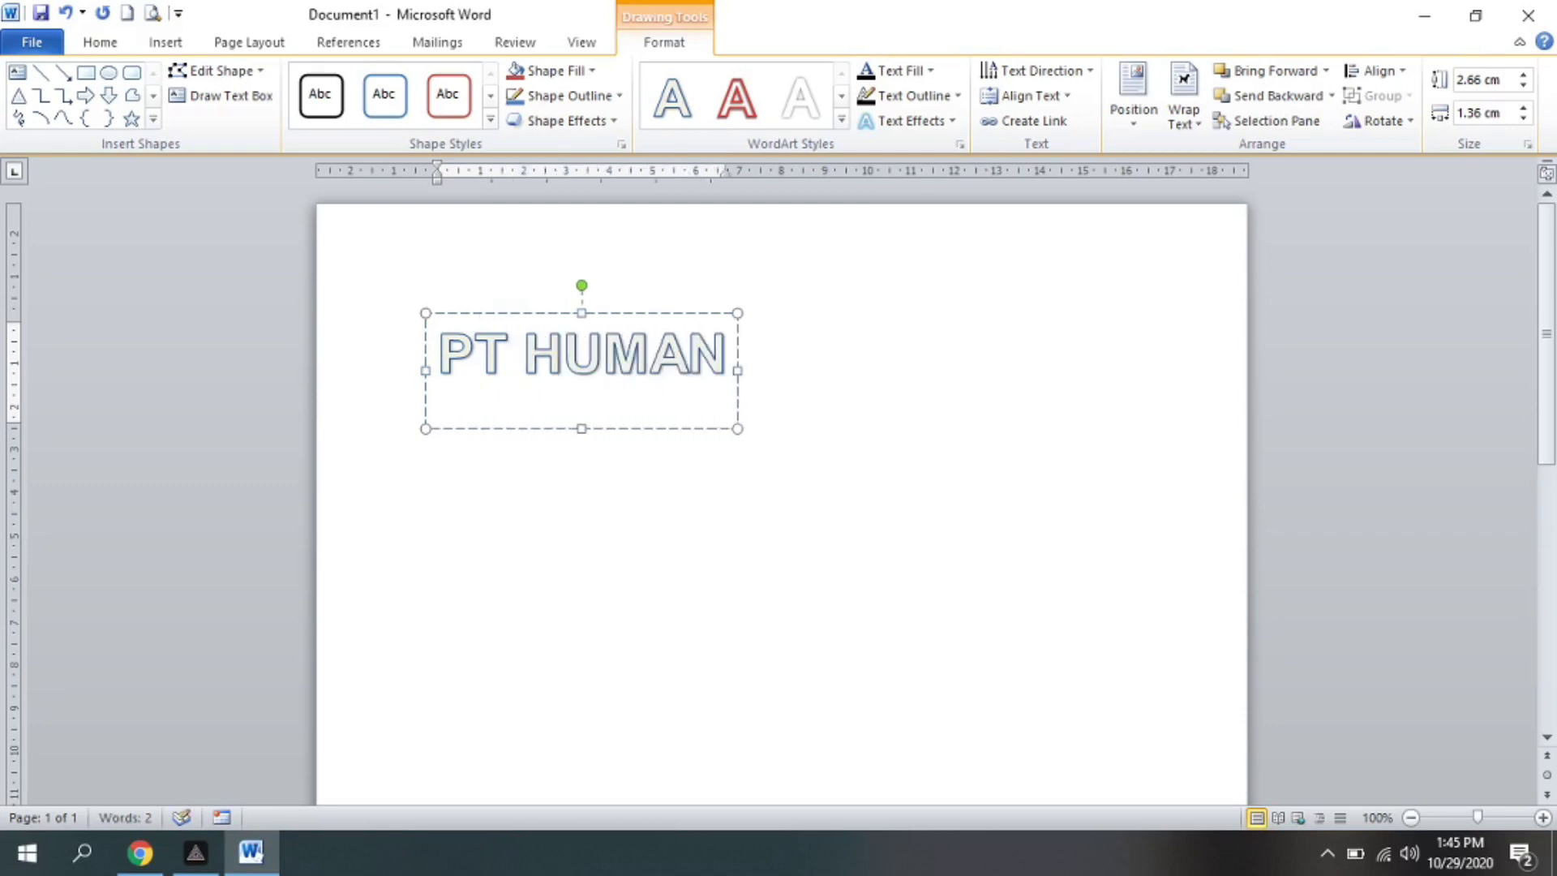
text(DINDO)
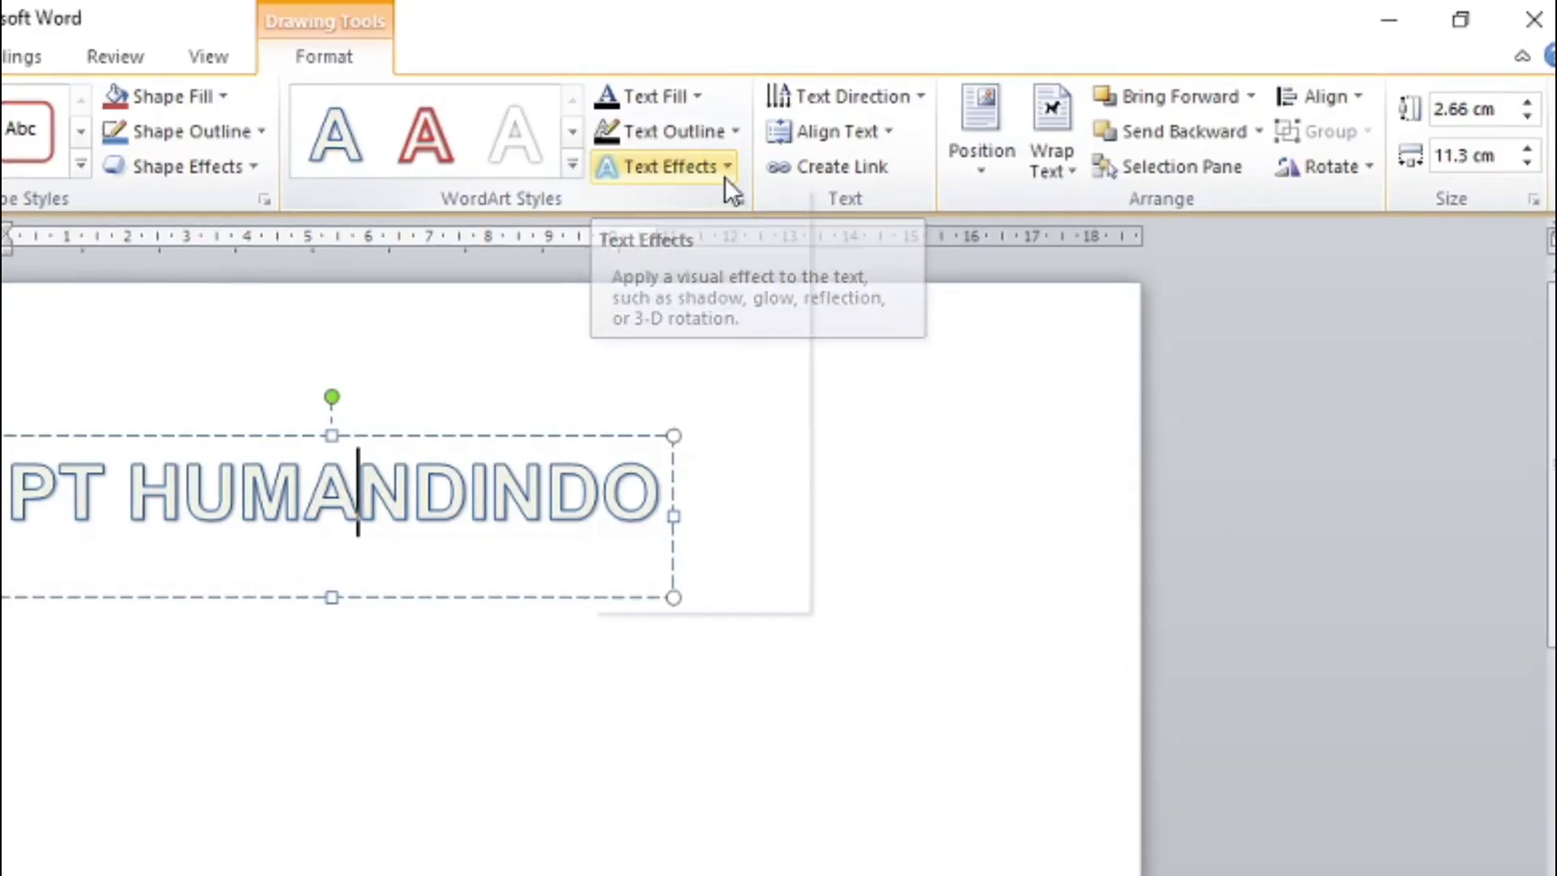
Step: Apply the Deflate transform text effect to the PT HUMANDINDO WordArt
click(951, 123)
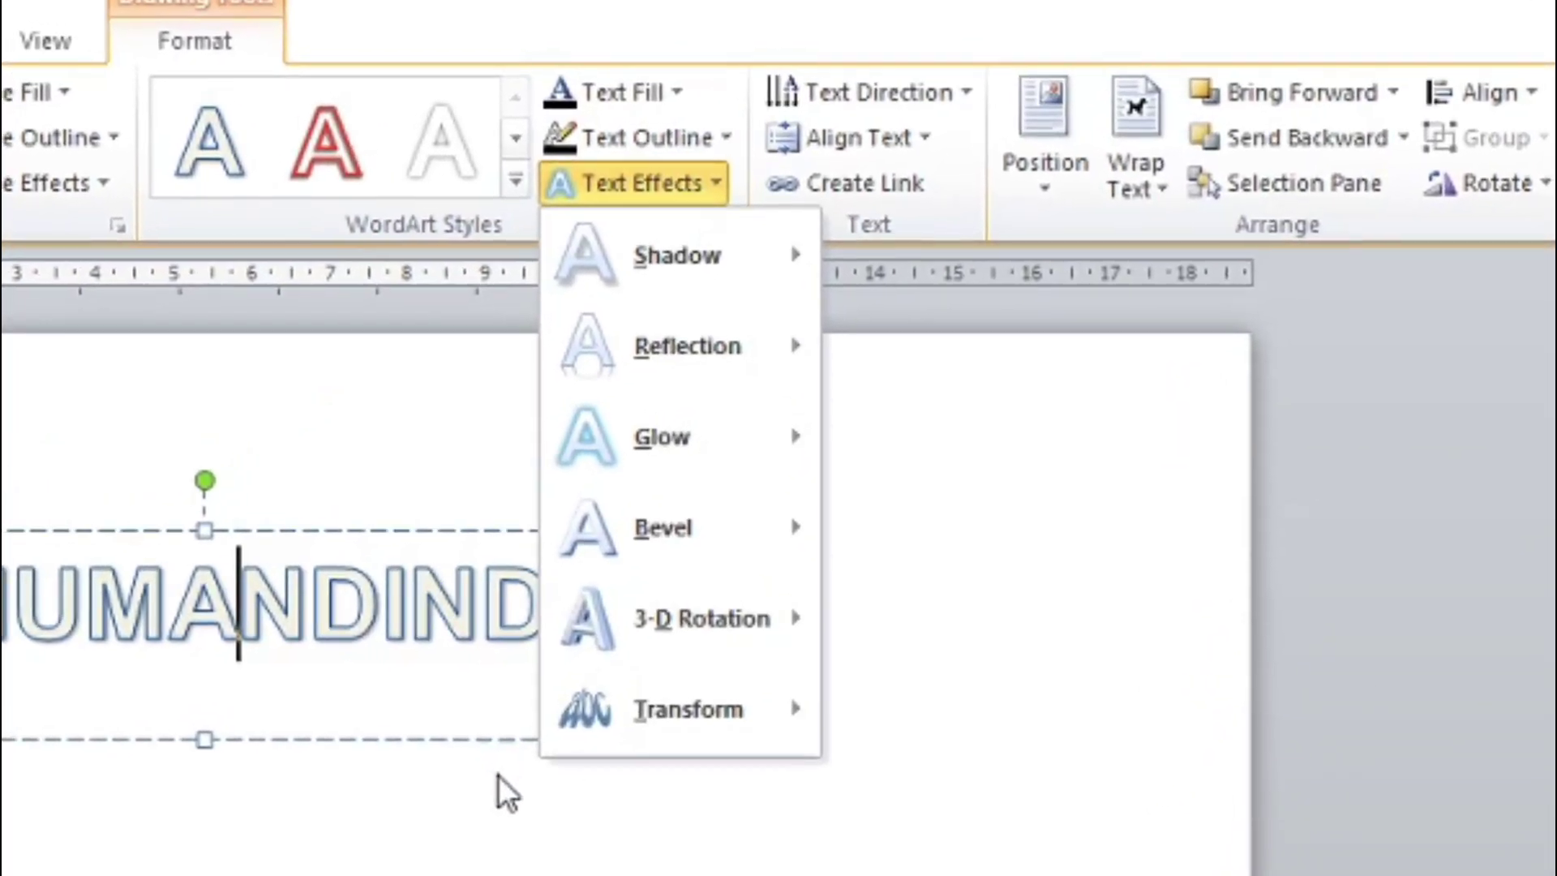
mouse_move(1010, 257)
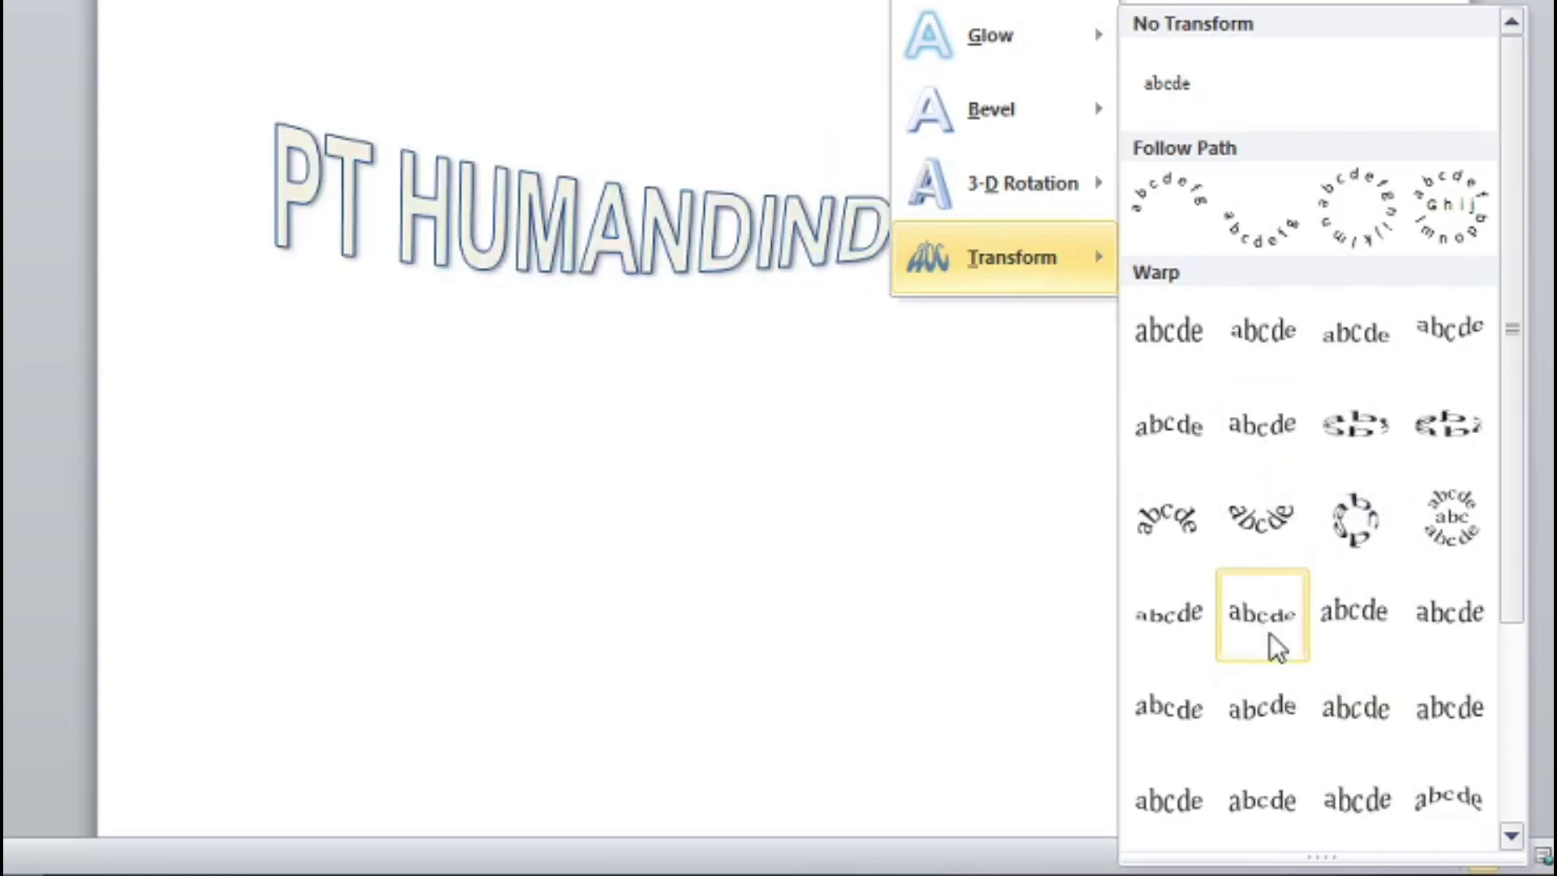
scroll(1270, 689, down, 3)
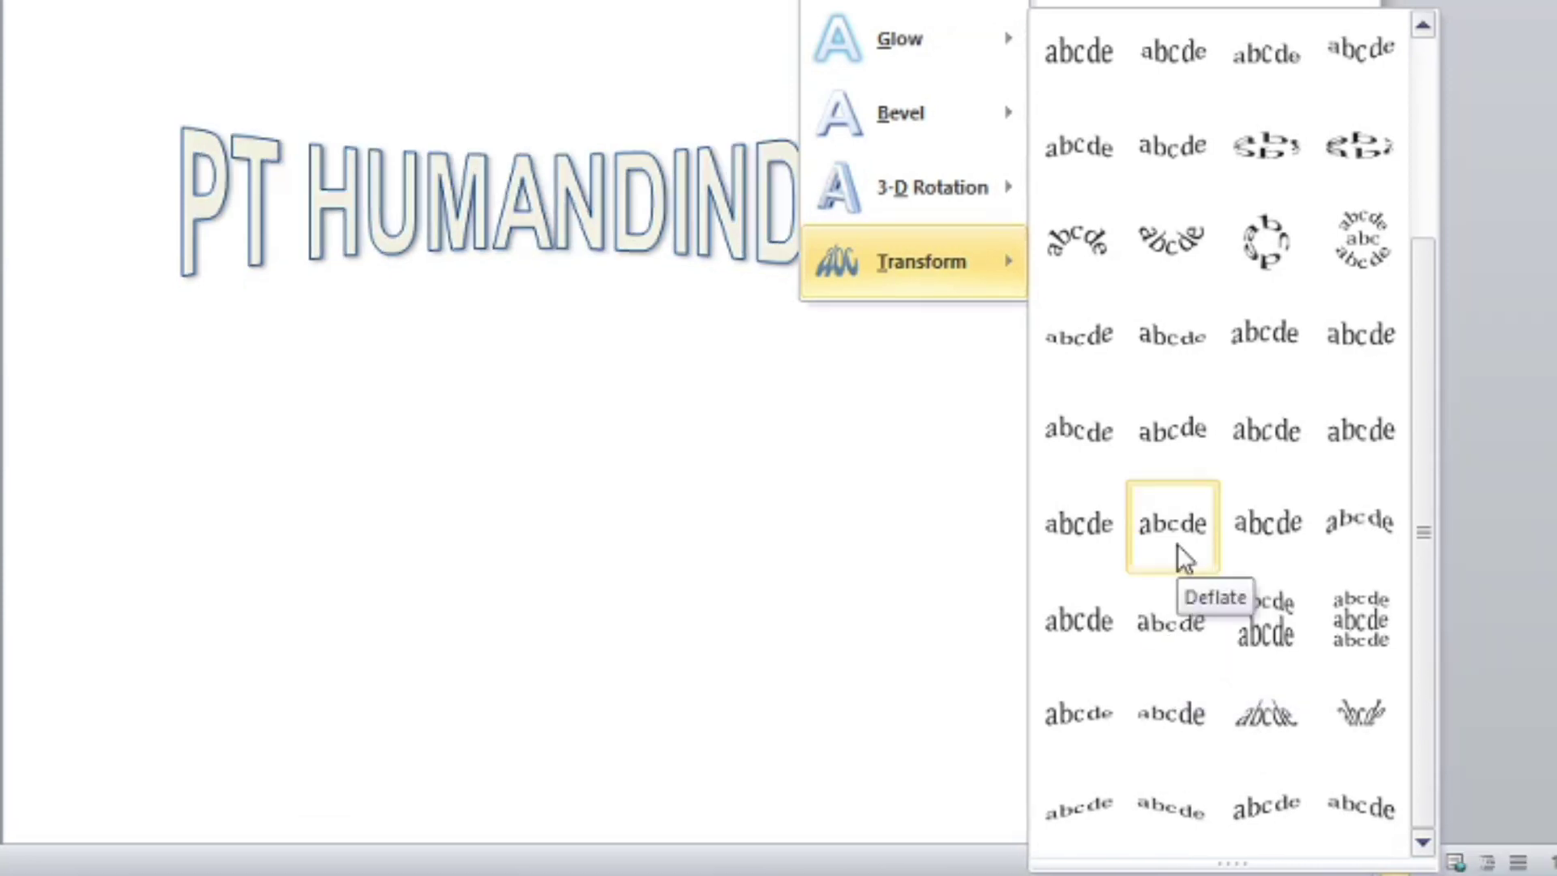
click(1177, 545)
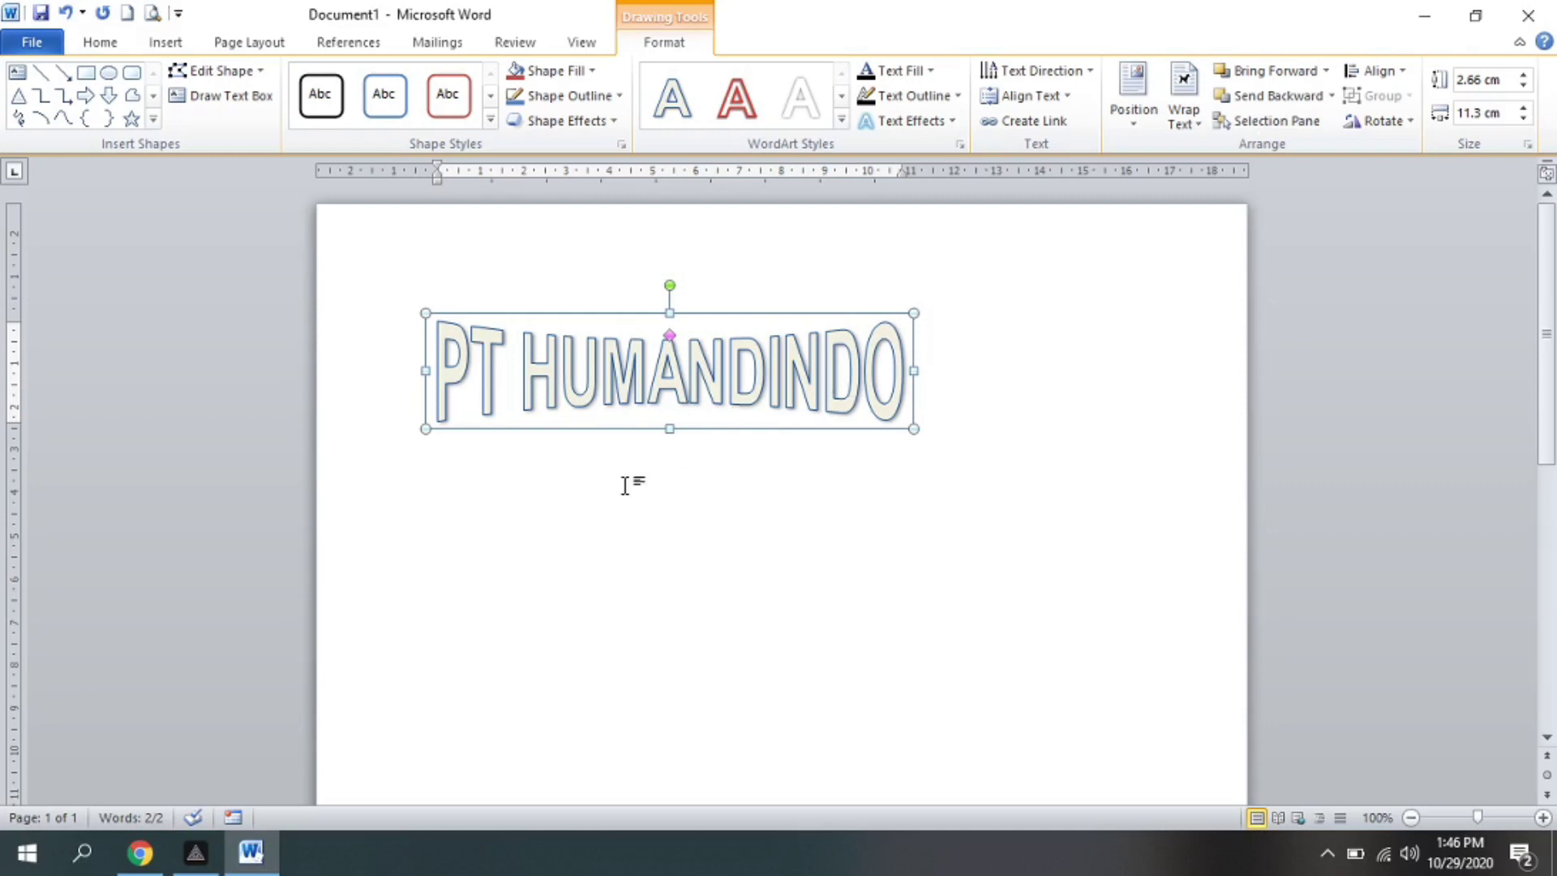
click(473, 462)
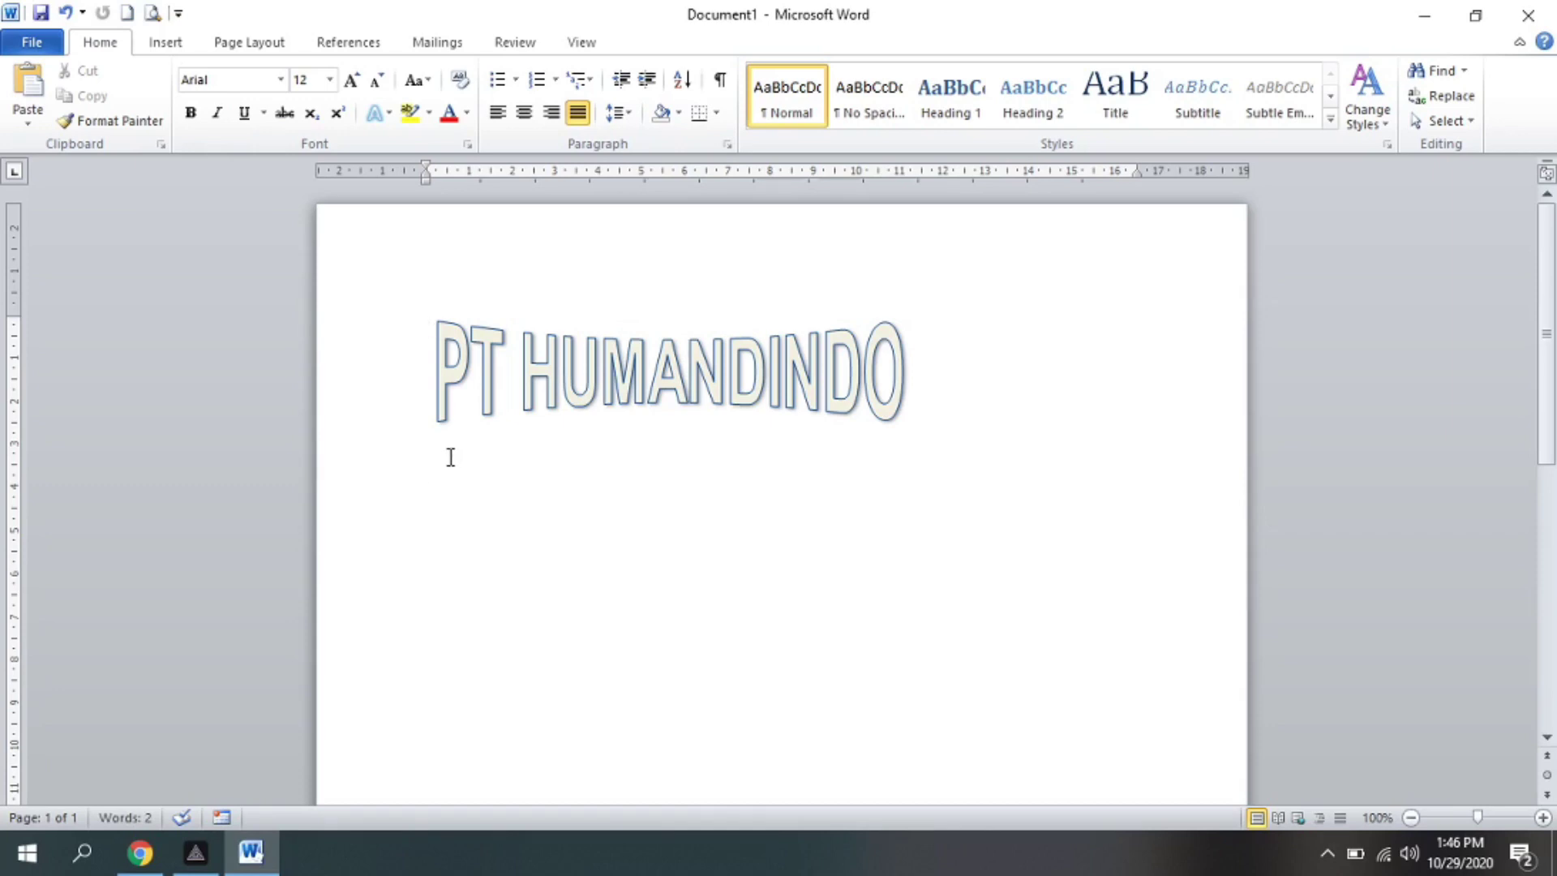
key(Return)
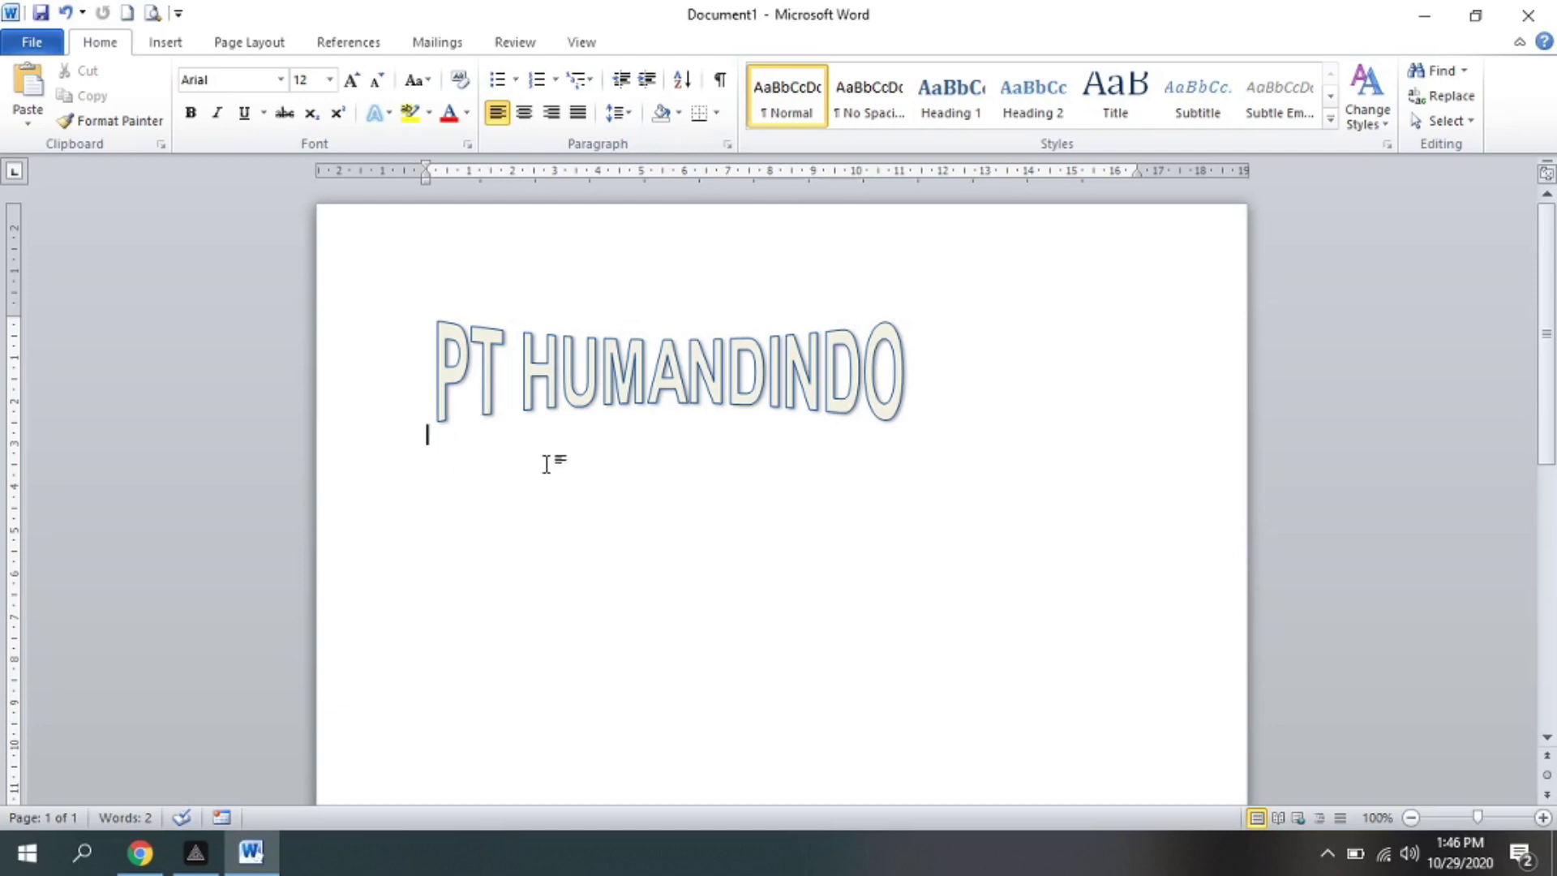
key(Return)
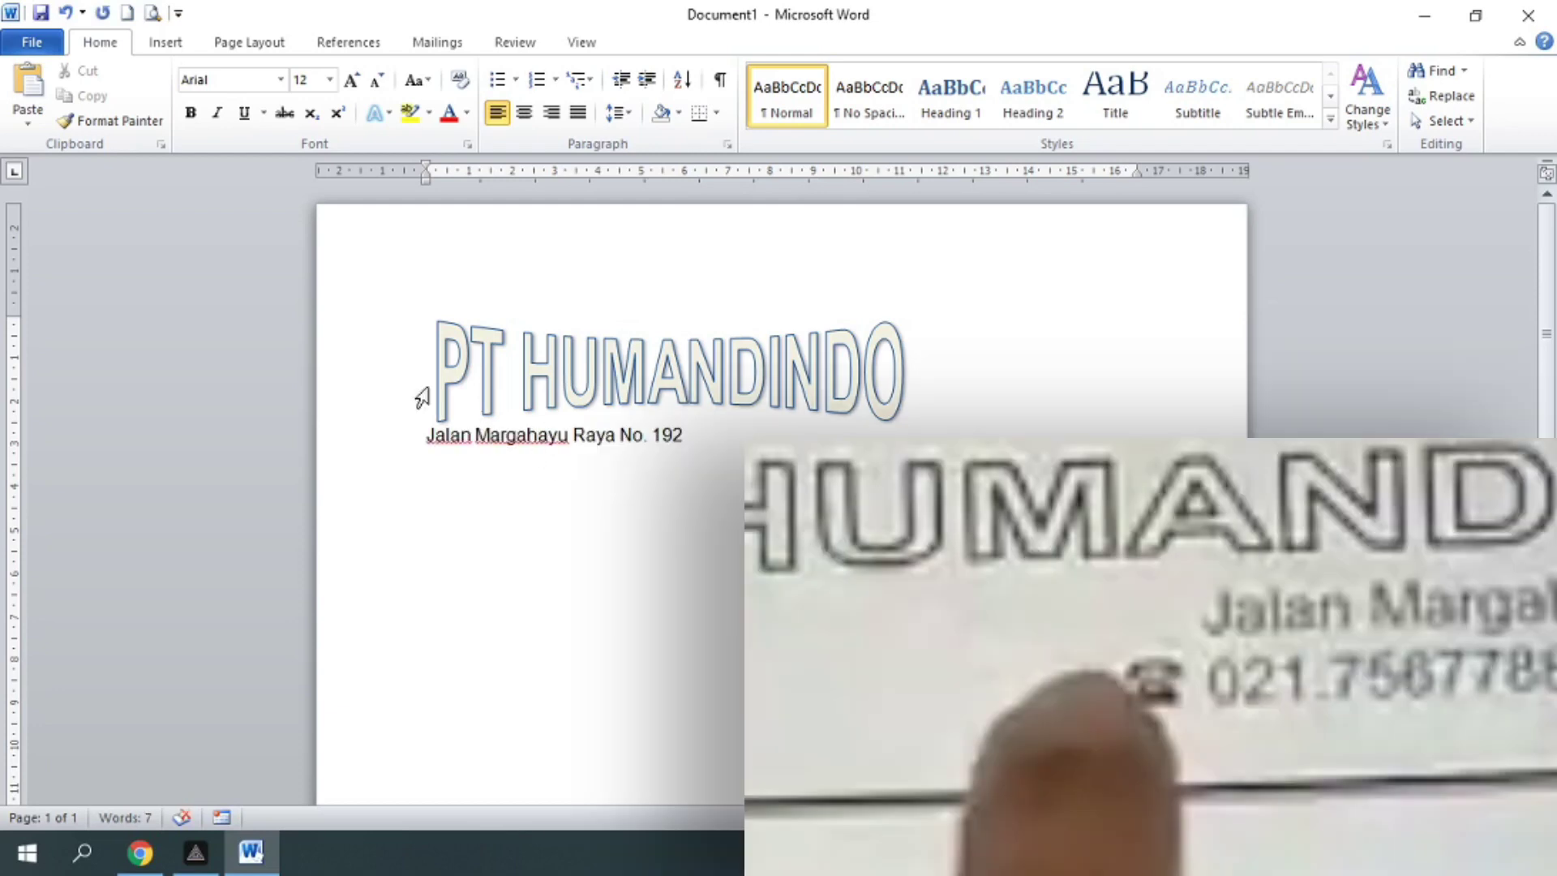
click(165, 50)
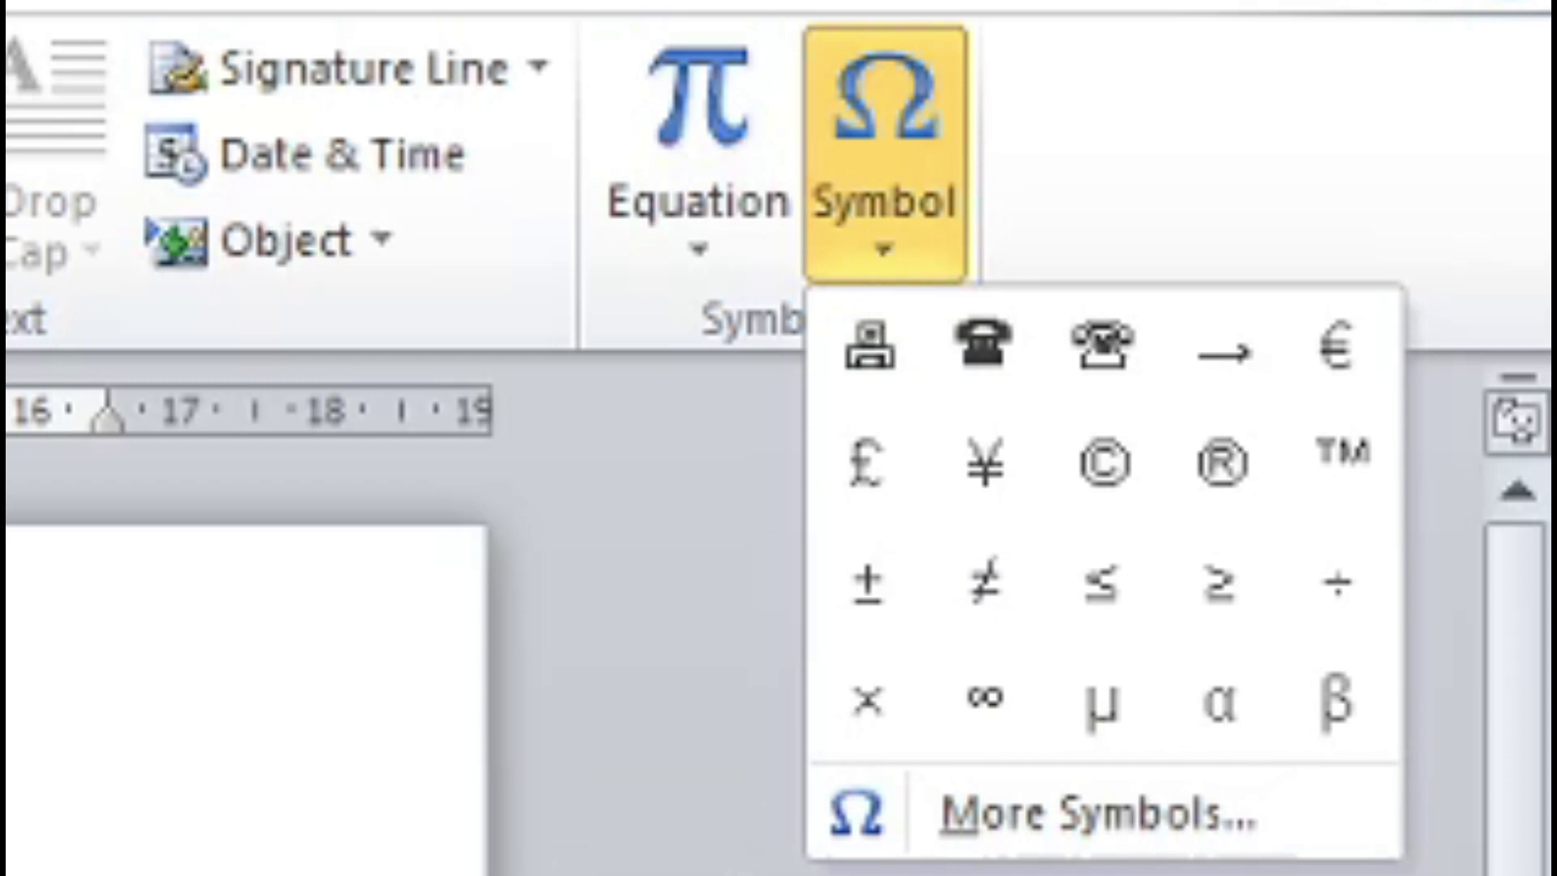
Step: Insert the Wingdings telephone symbol on the line below the address
click(1058, 817)
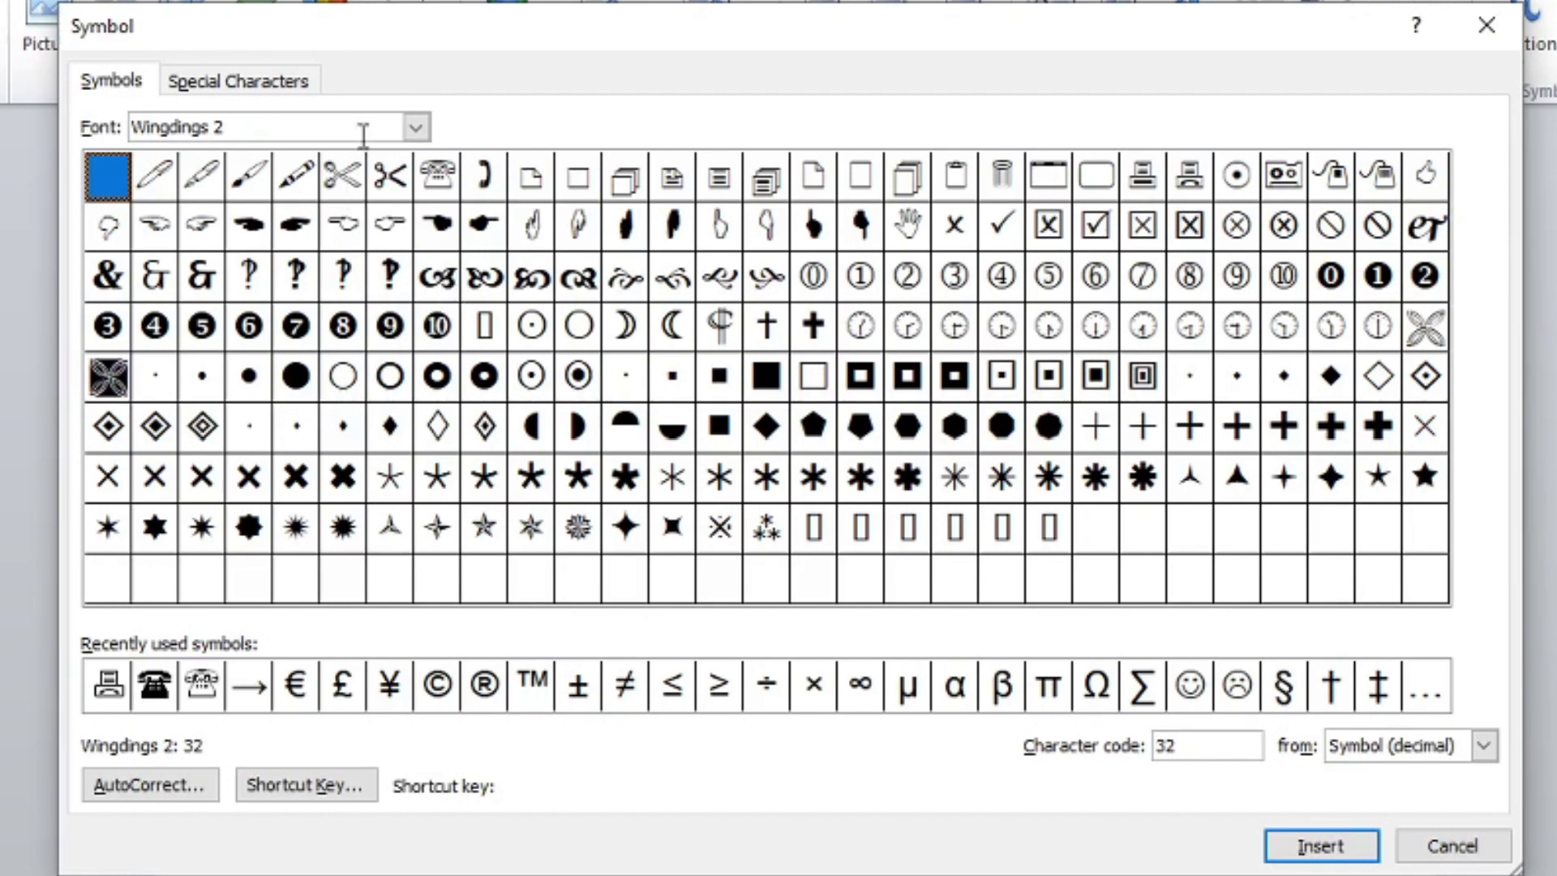
click(416, 128)
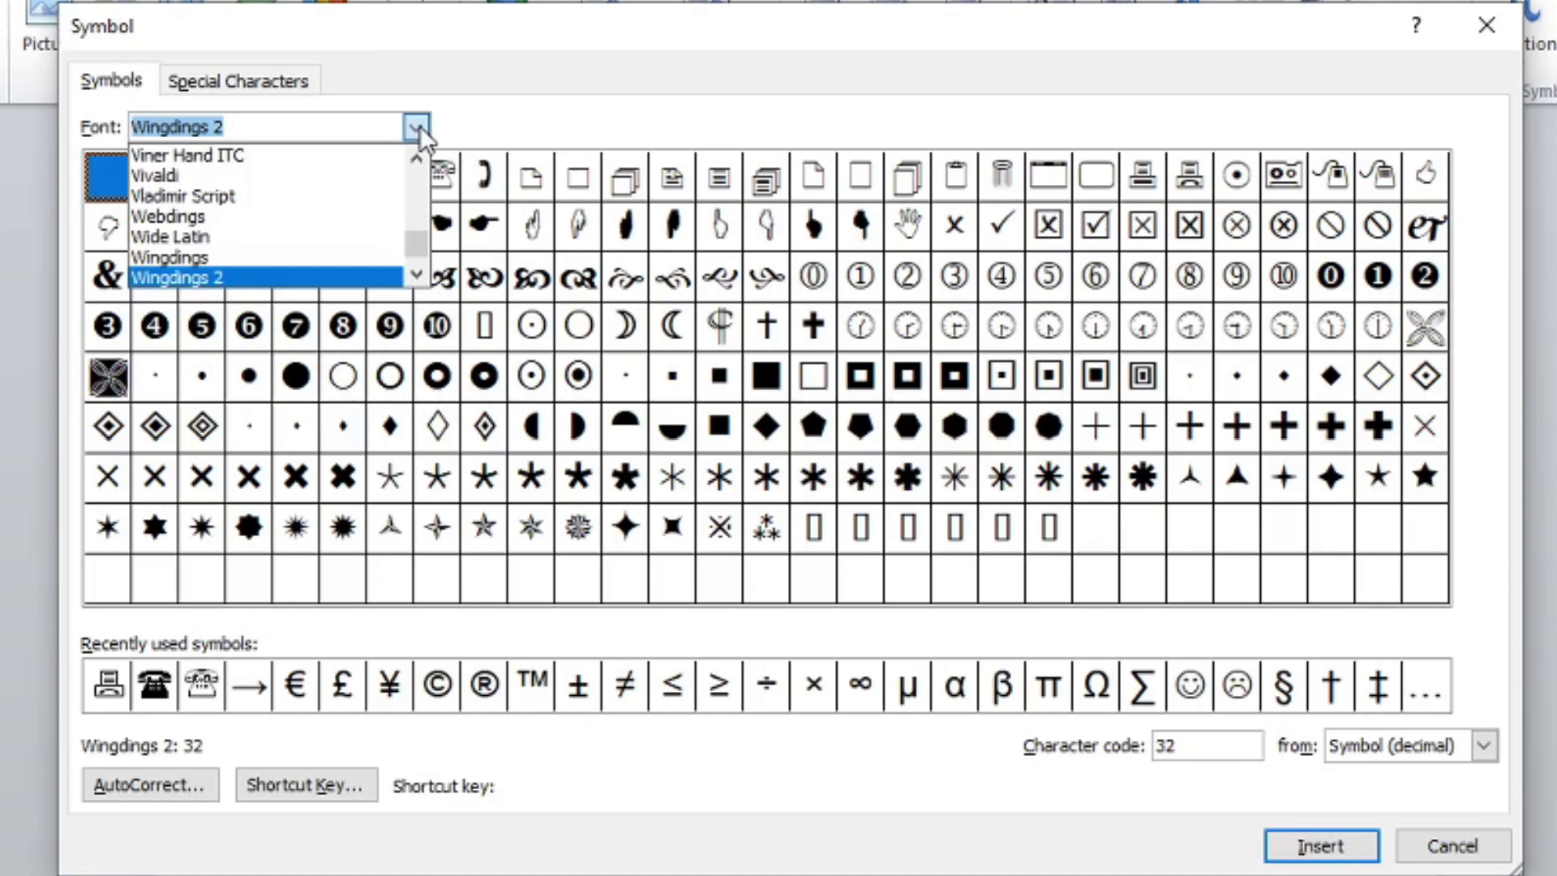
click(420, 125)
click(420, 125)
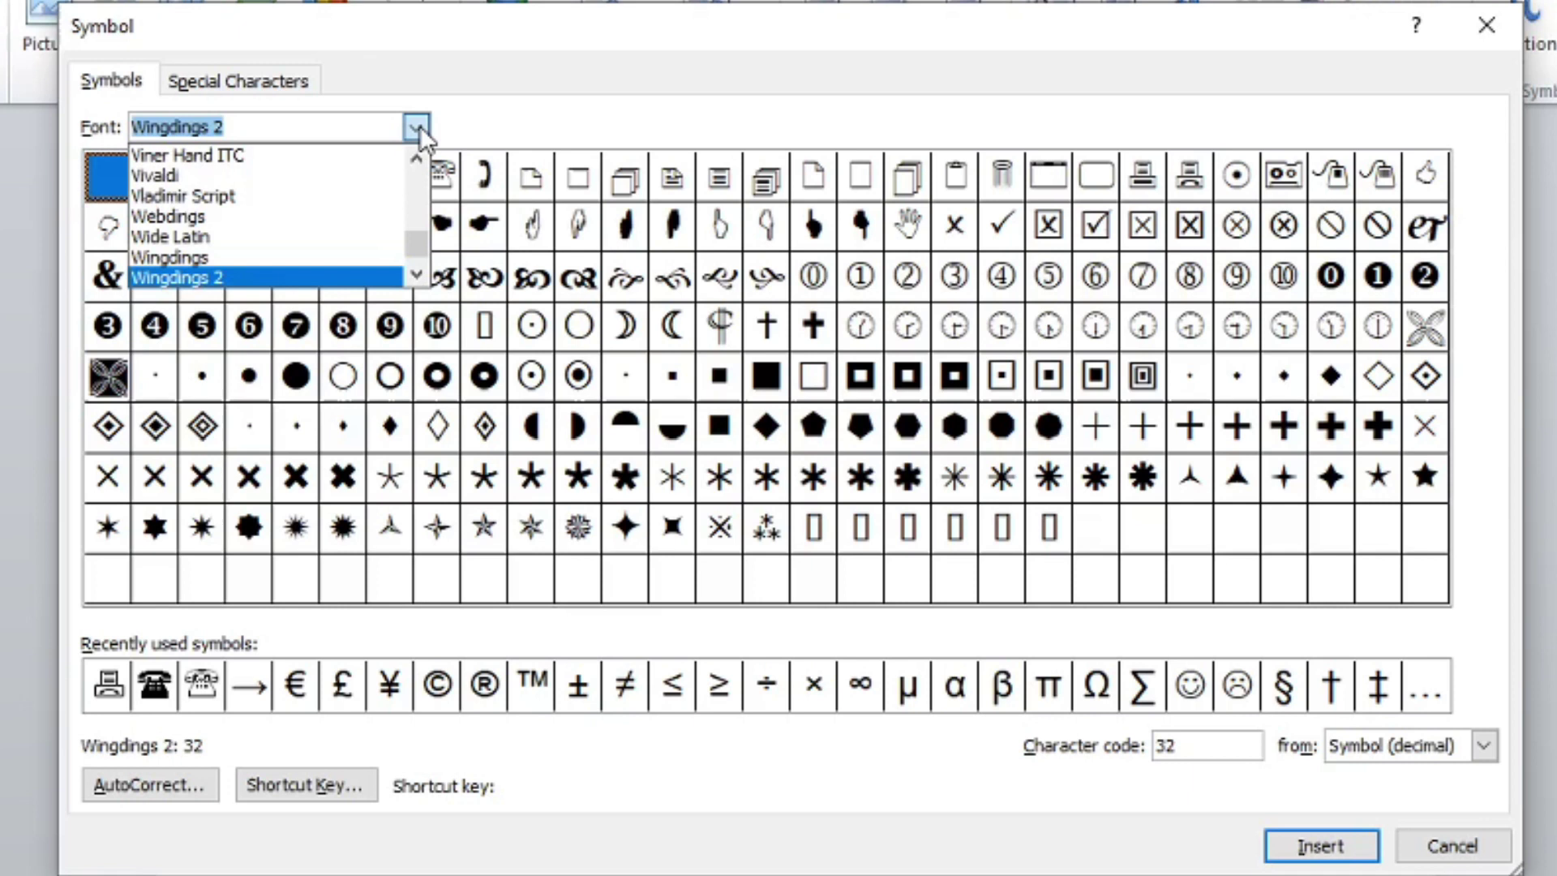
click(239, 258)
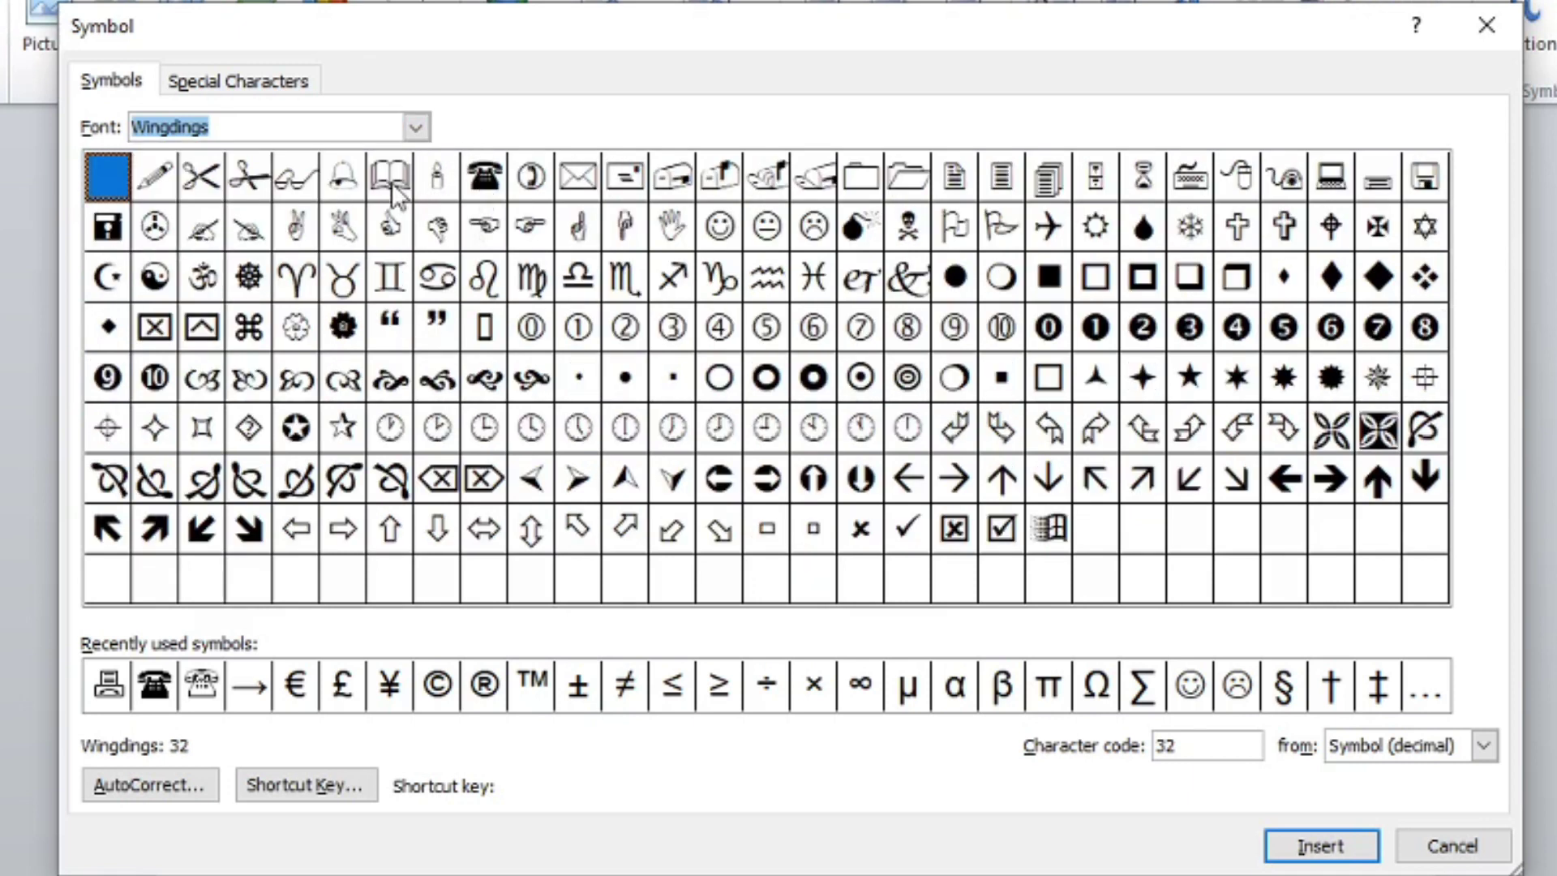
click(497, 183)
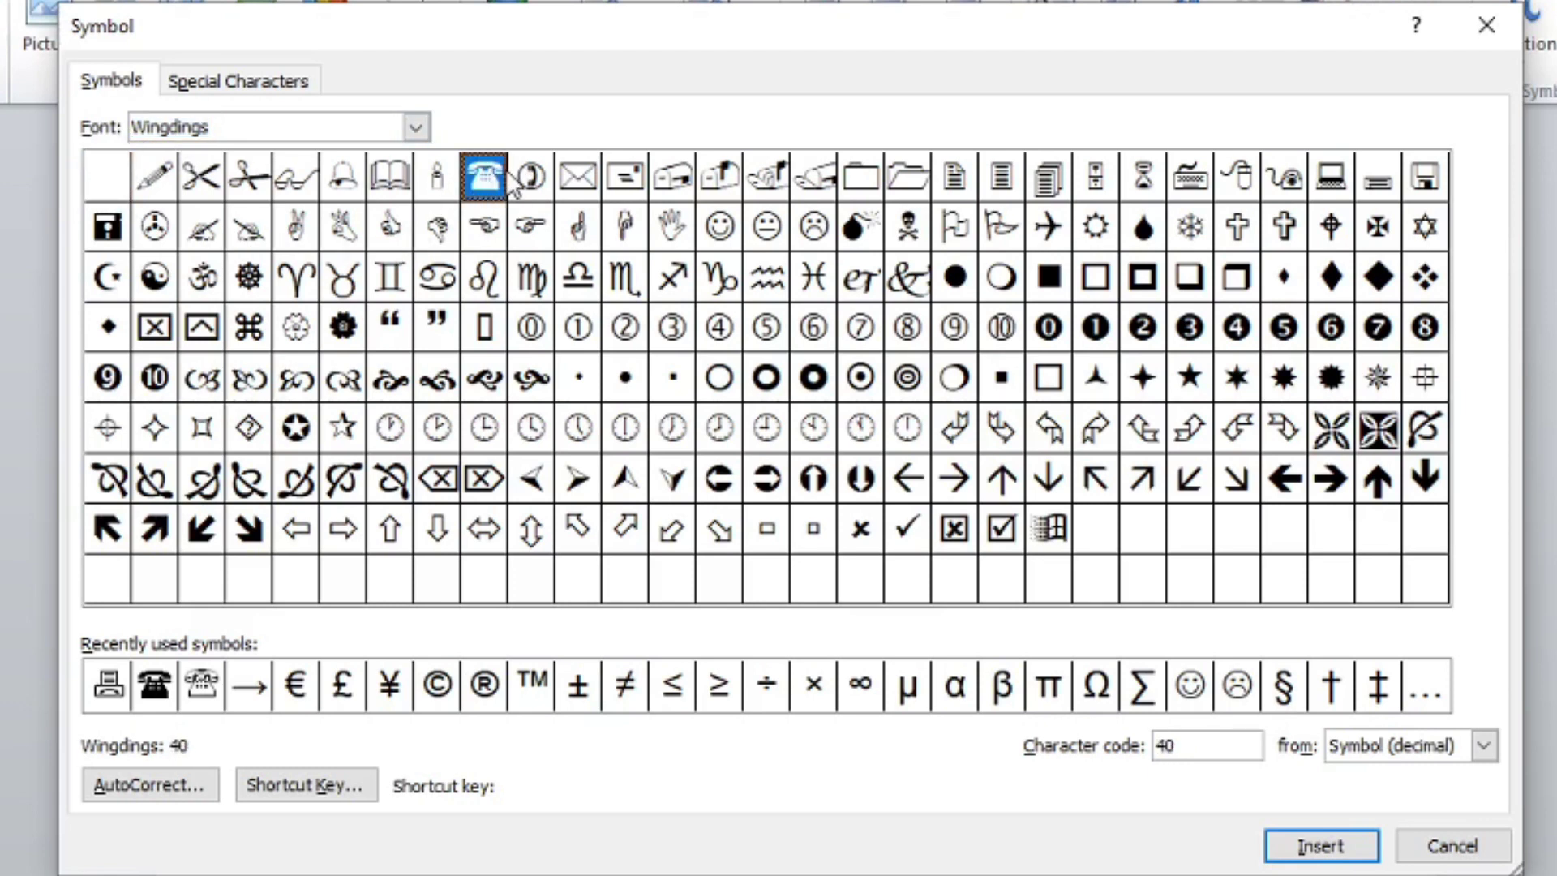
click(1330, 847)
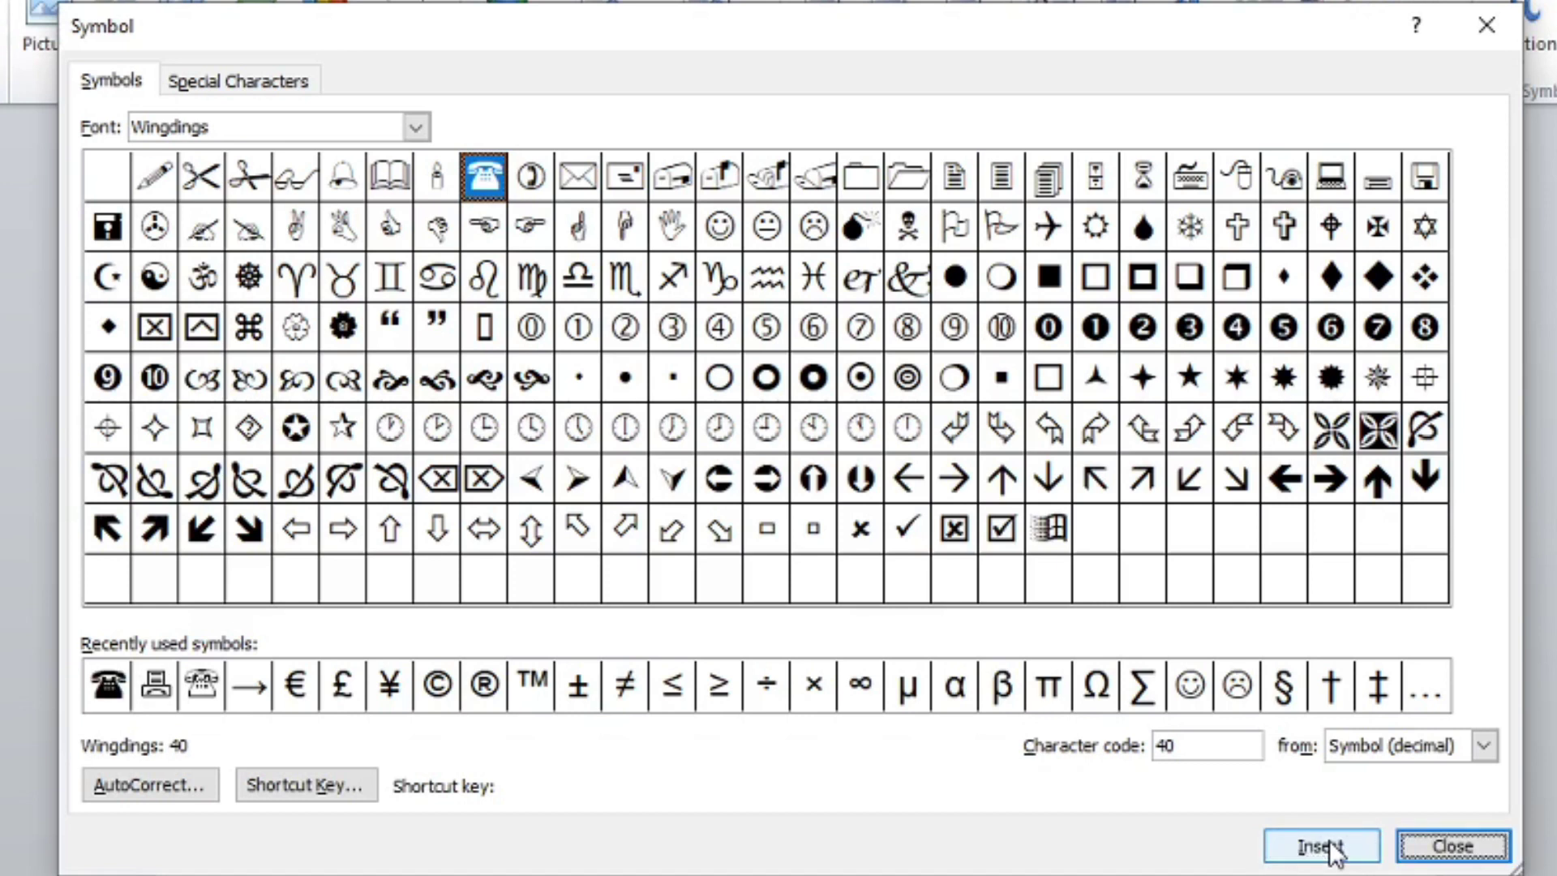
click(1494, 855)
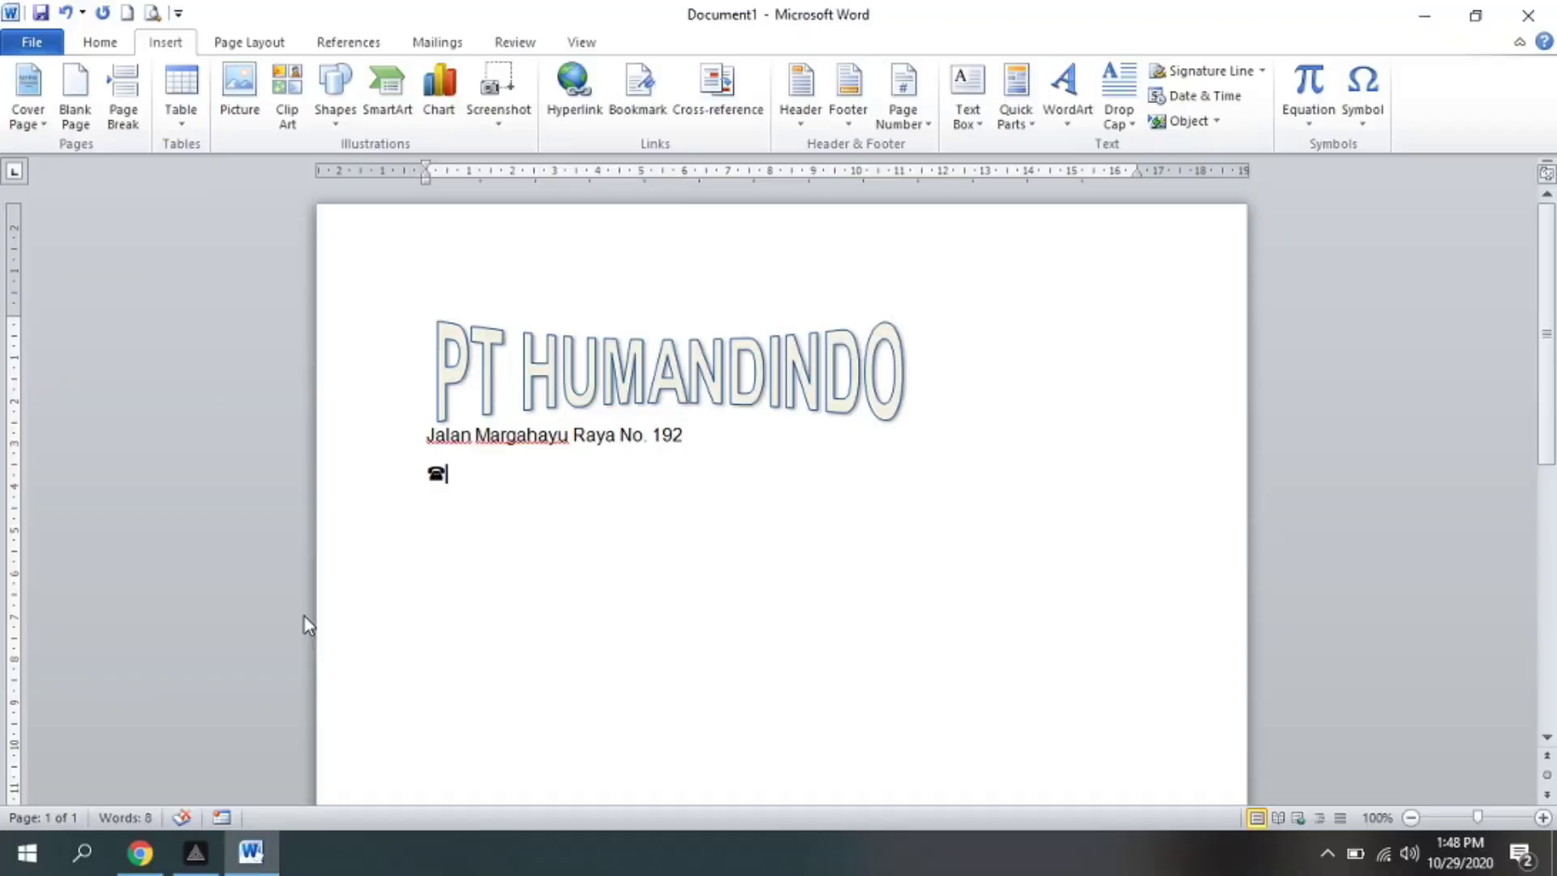
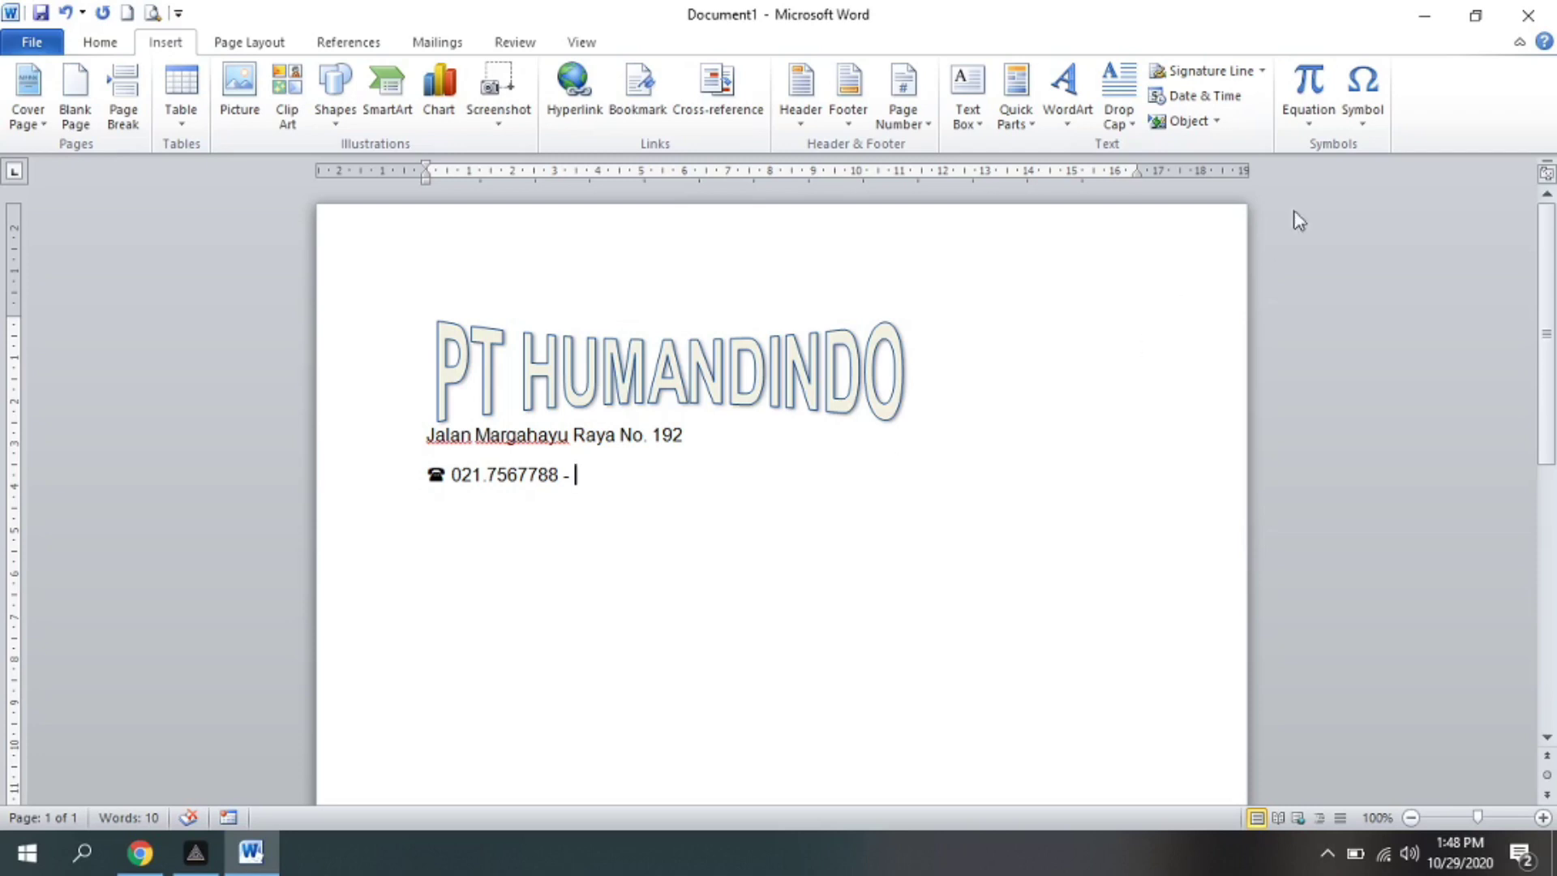
click(1372, 100)
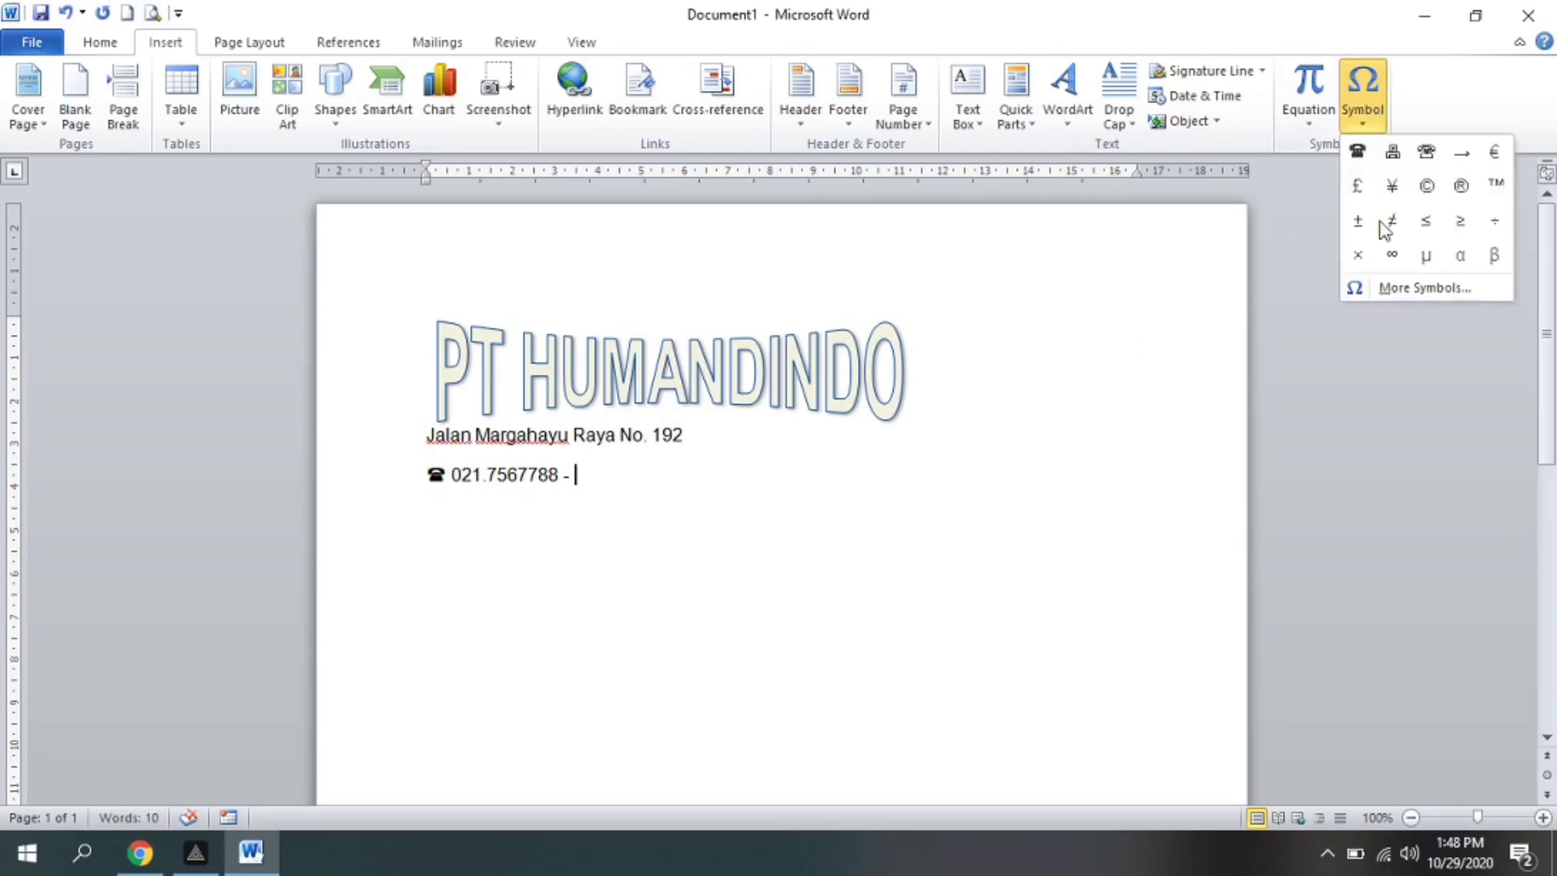
click(1425, 288)
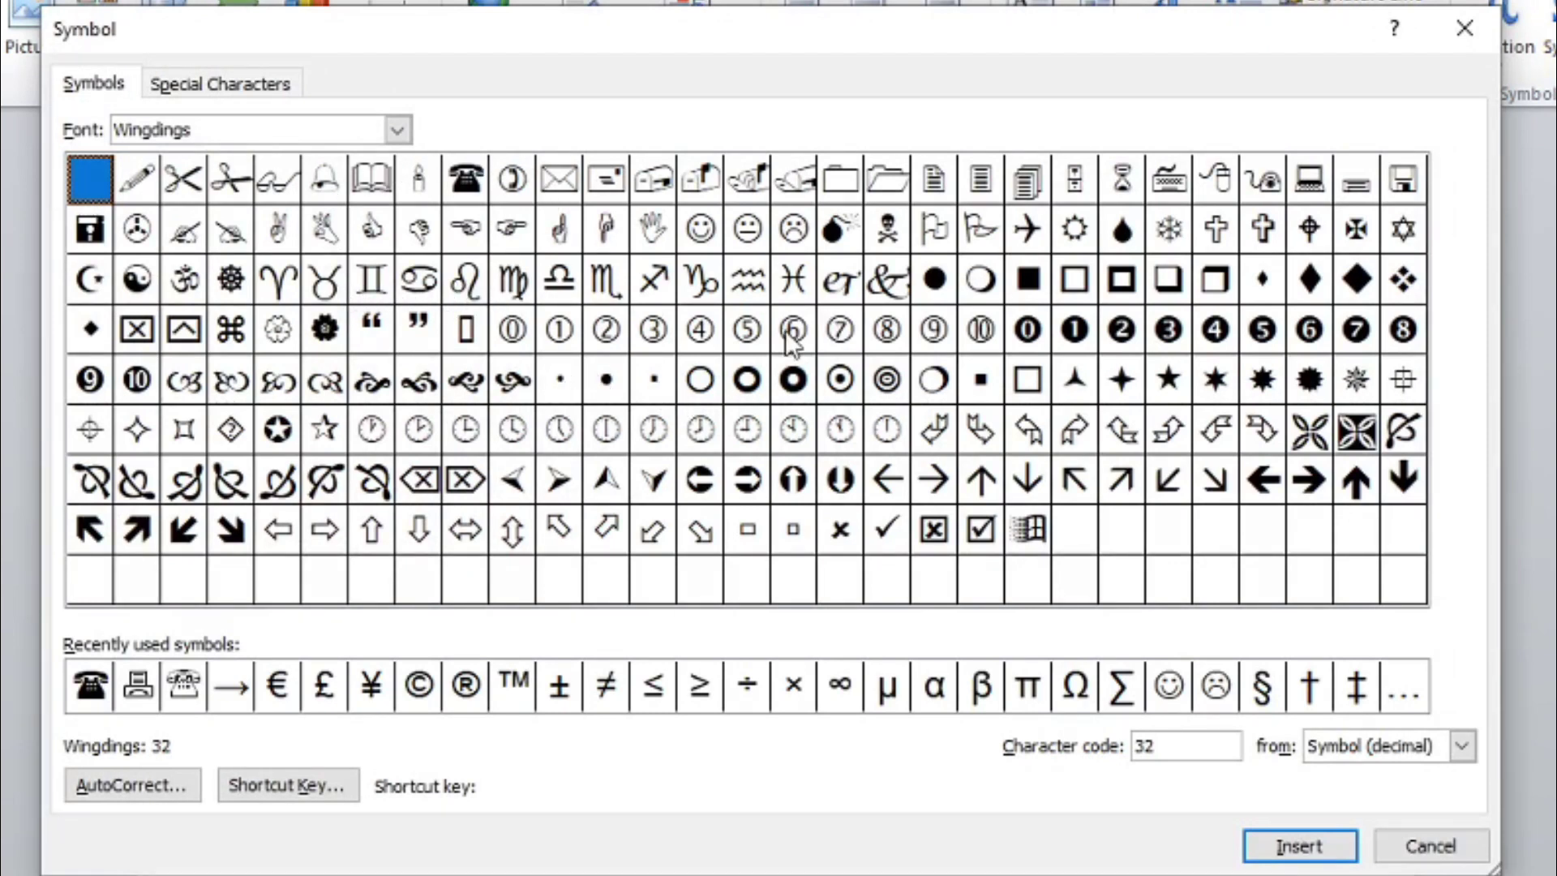
click(406, 129)
scroll(308, 227, down, 1)
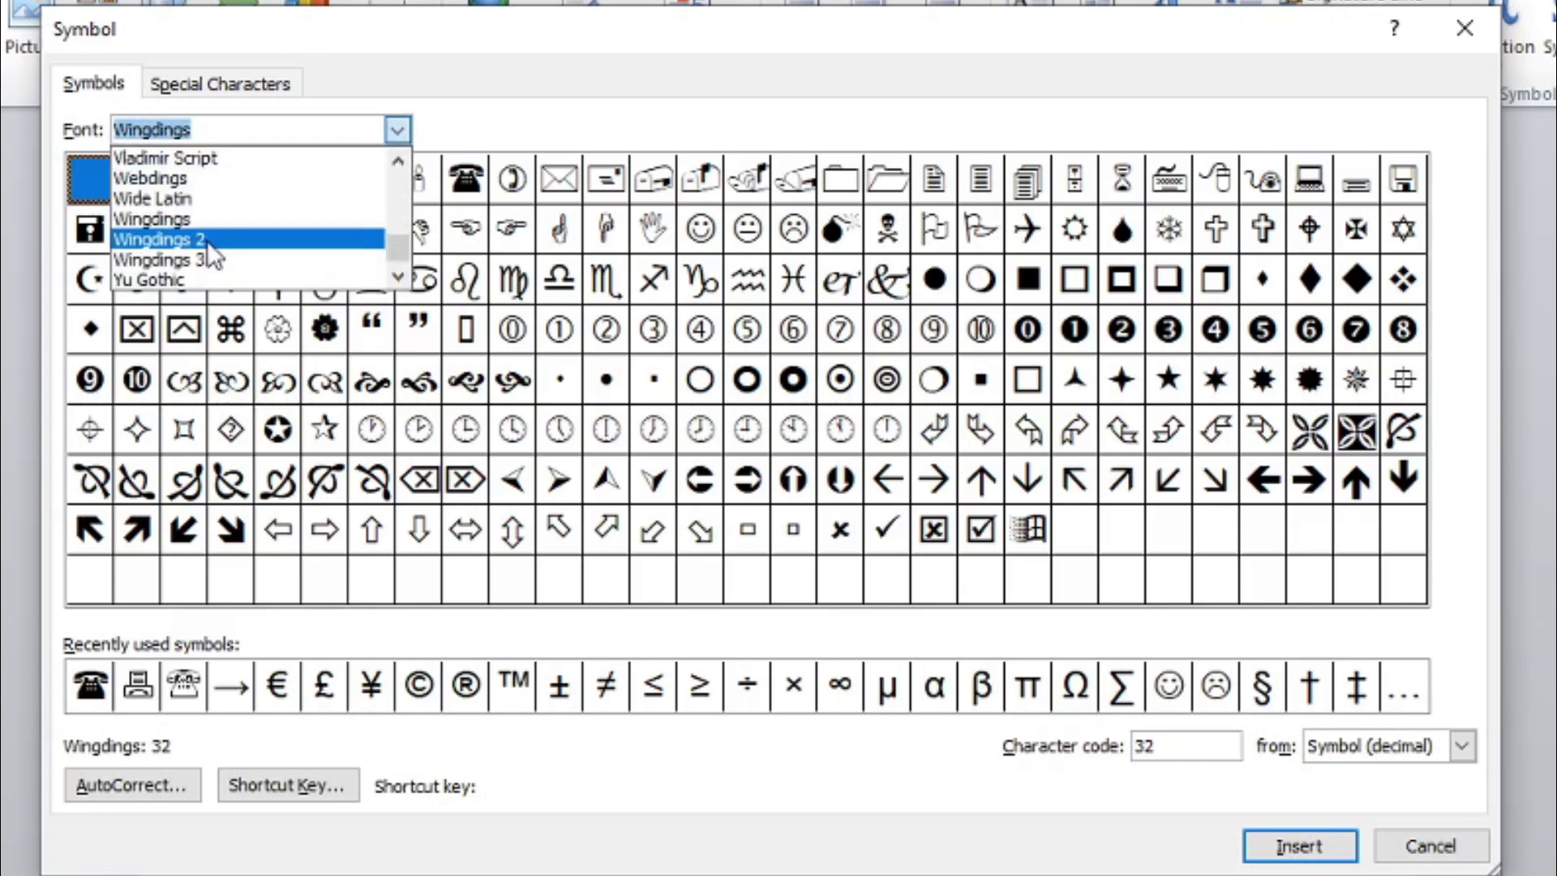
click(207, 240)
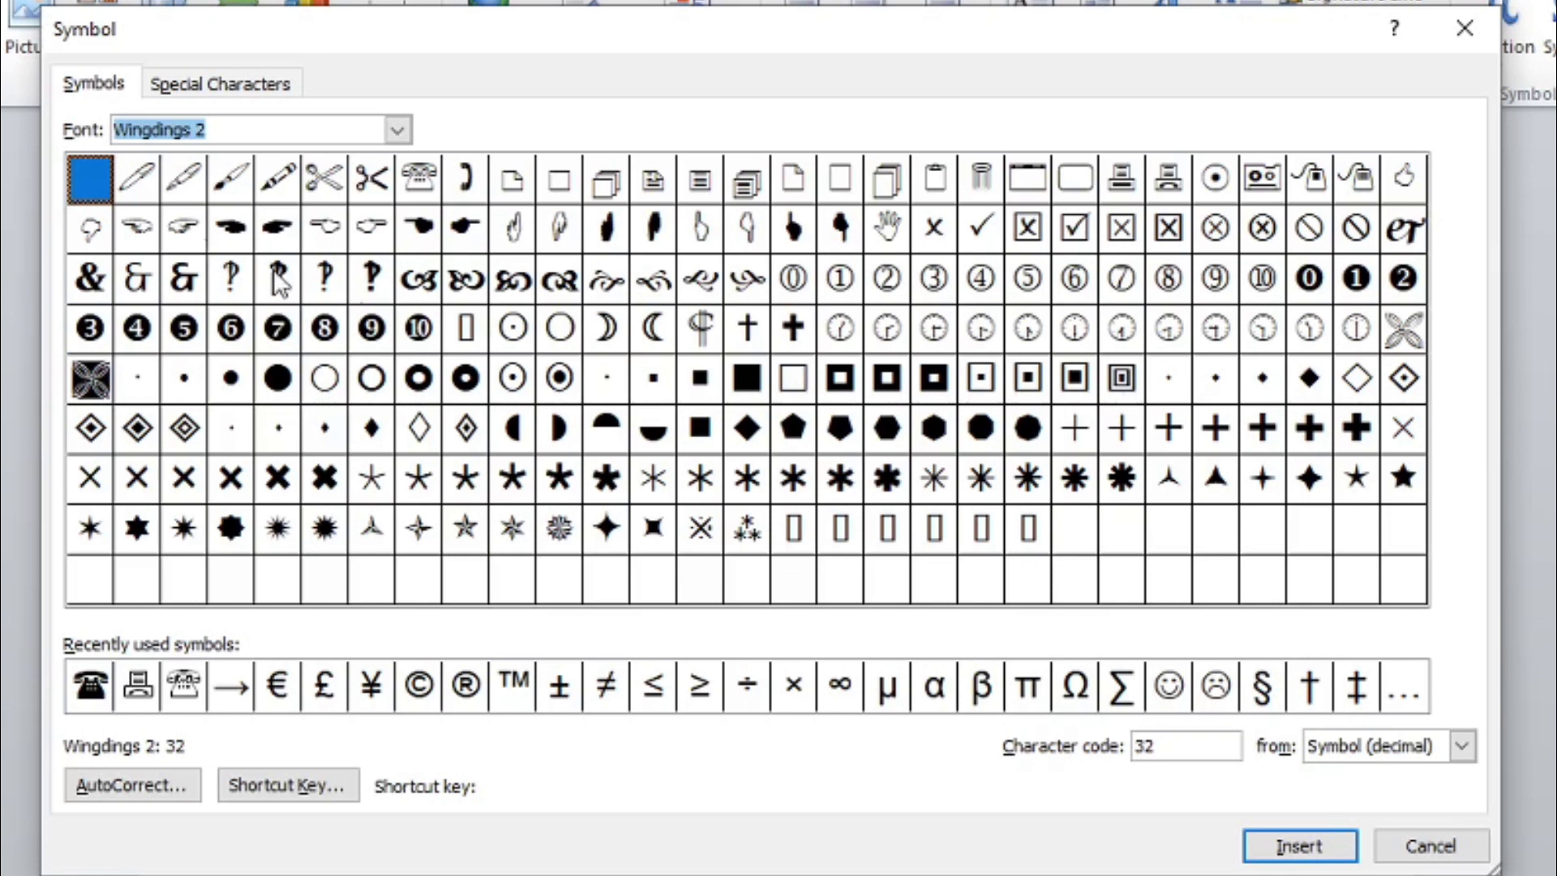
click(1171, 195)
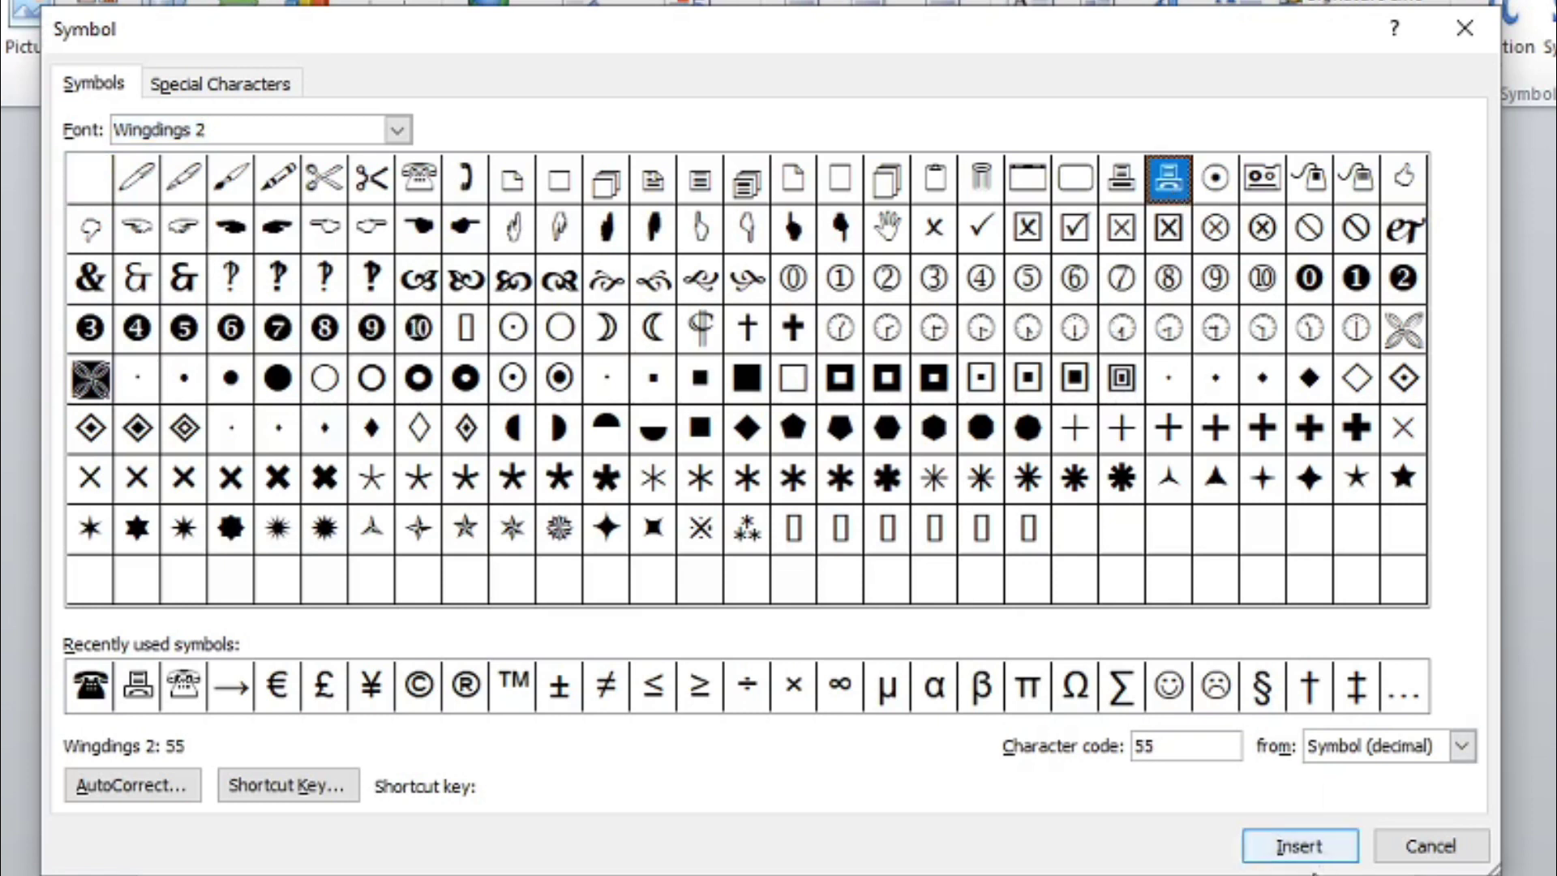
click(1318, 847)
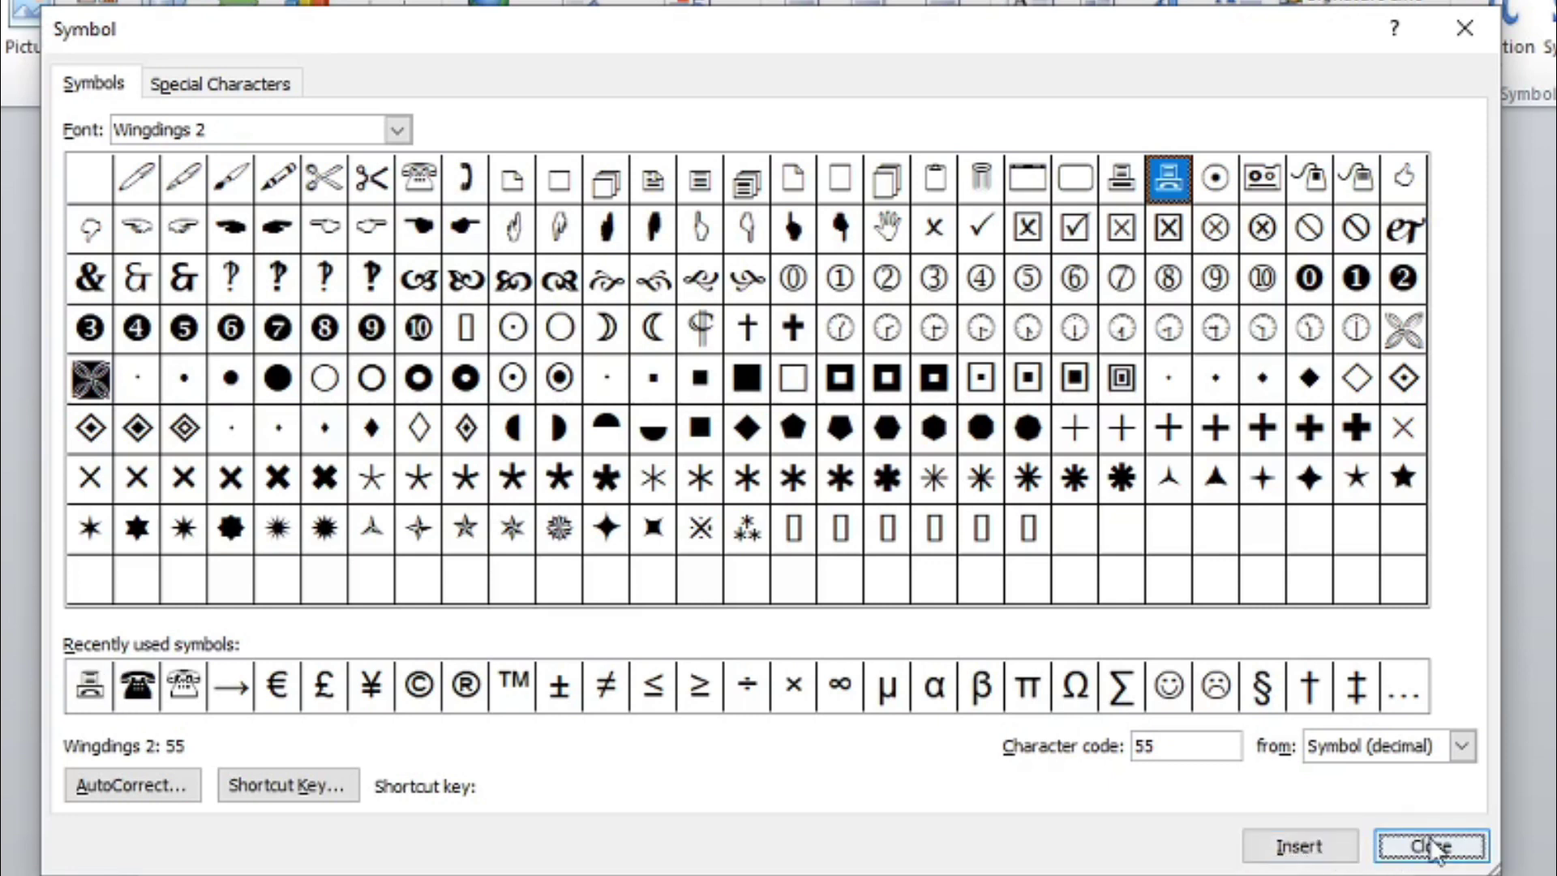
click(1427, 845)
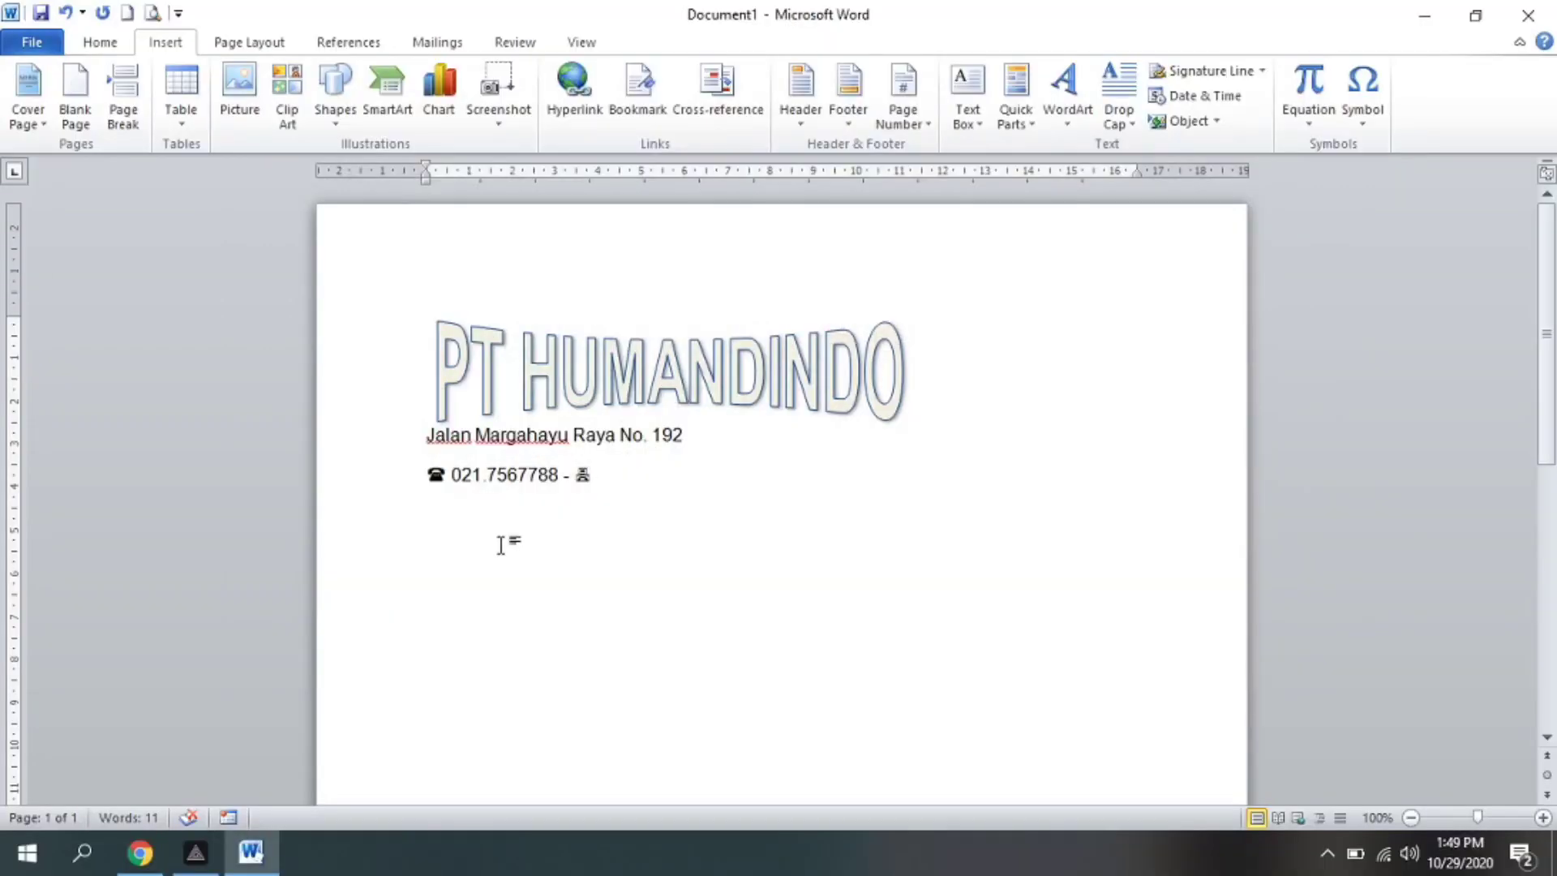
key(Return)
text(Jakarta Selatan)
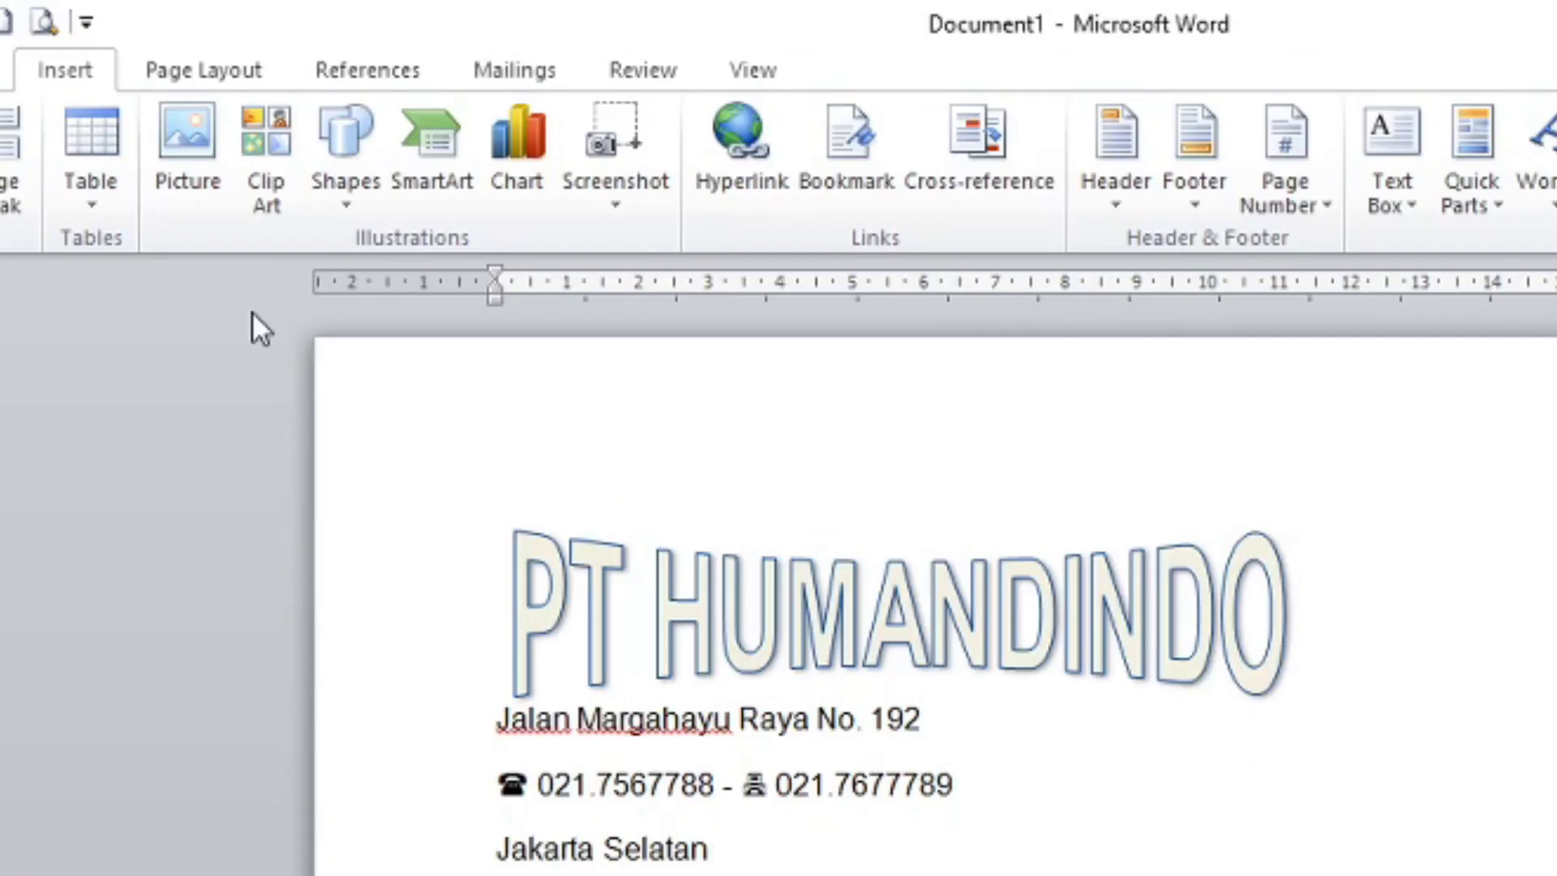
Step: In paragraph Borders and Shading, choose the thick-thin double line style
click(180, 77)
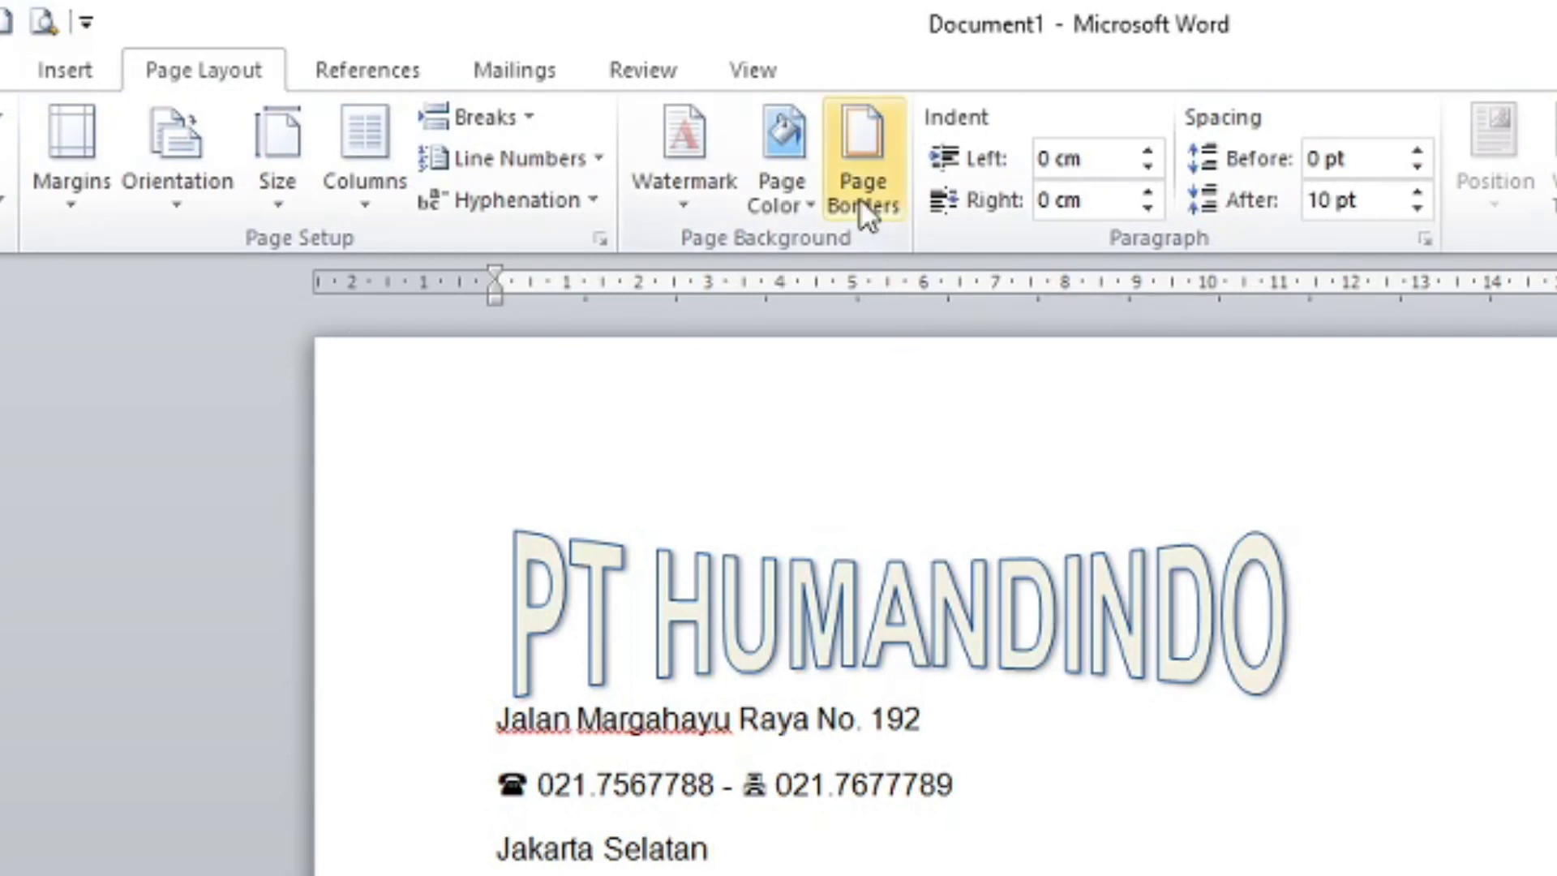
click(896, 208)
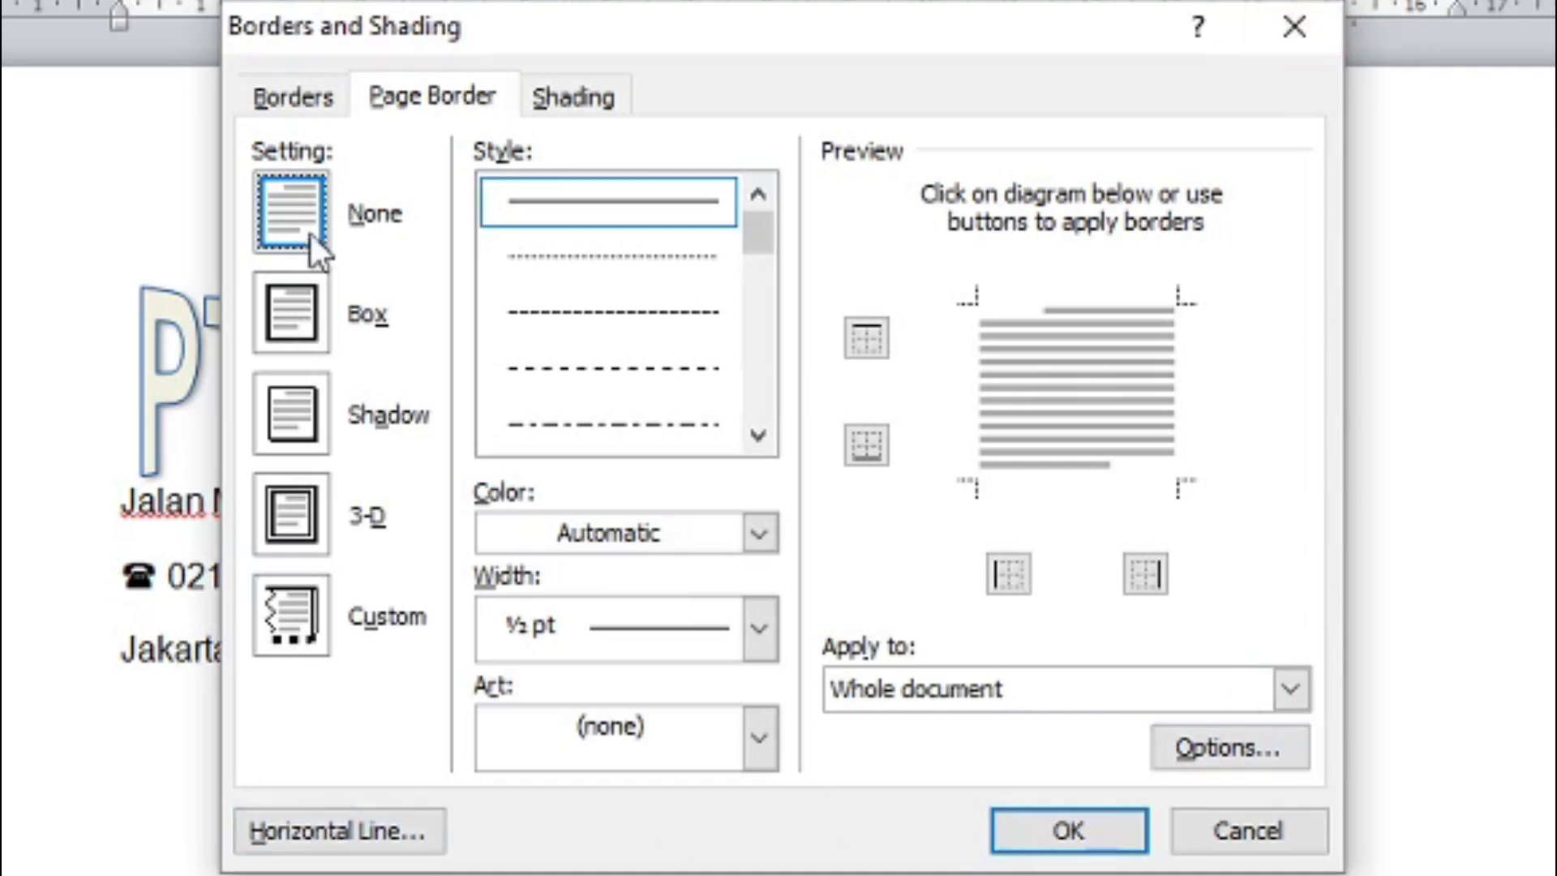
click(293, 98)
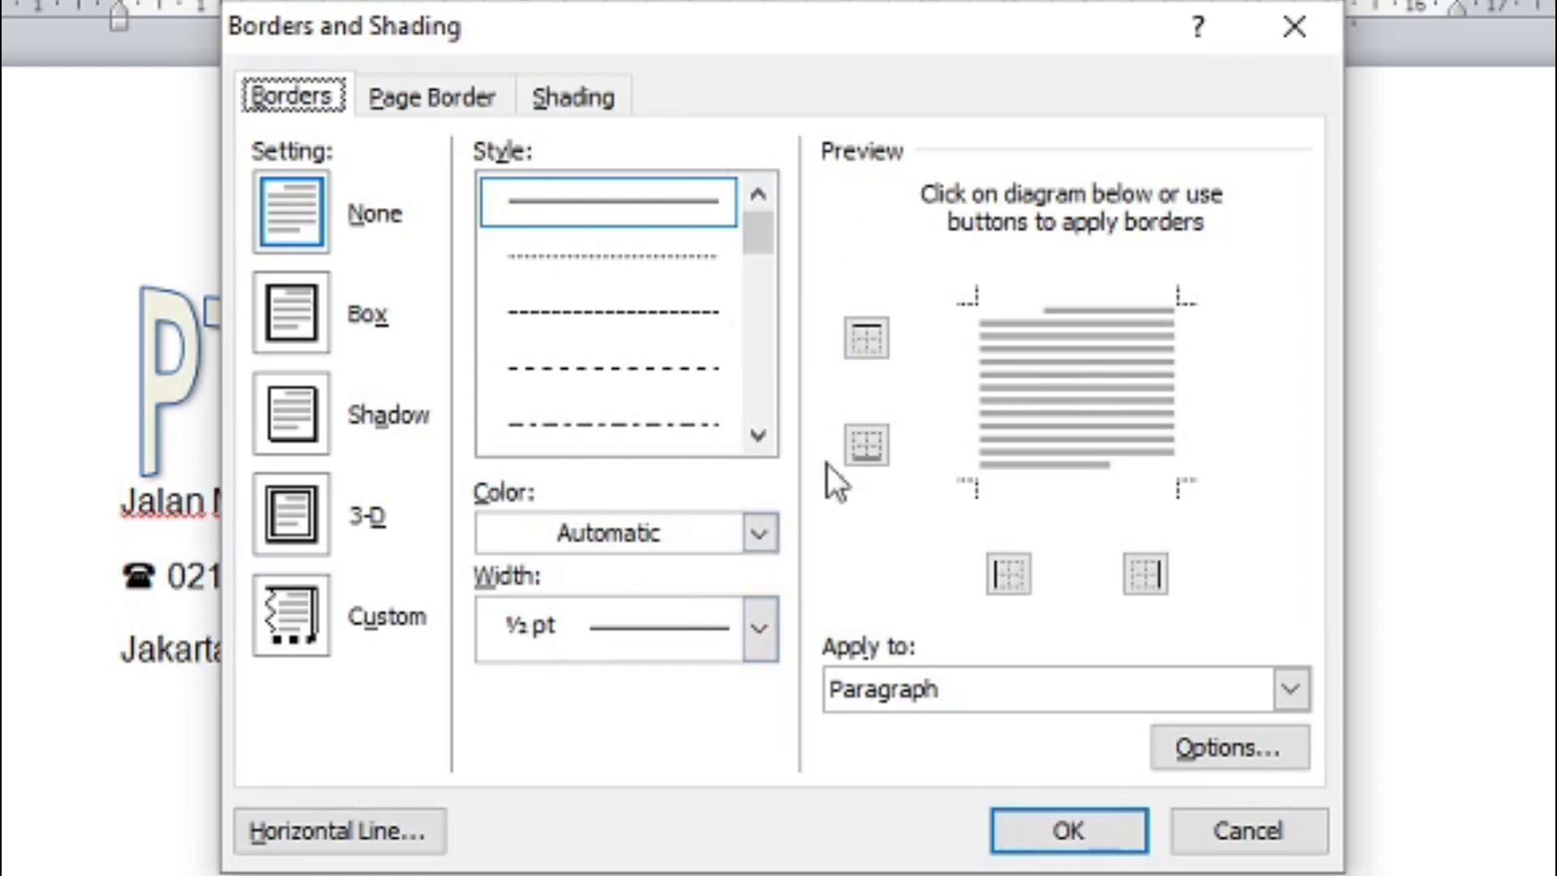
click(747, 441)
click(747, 441)
click(748, 441)
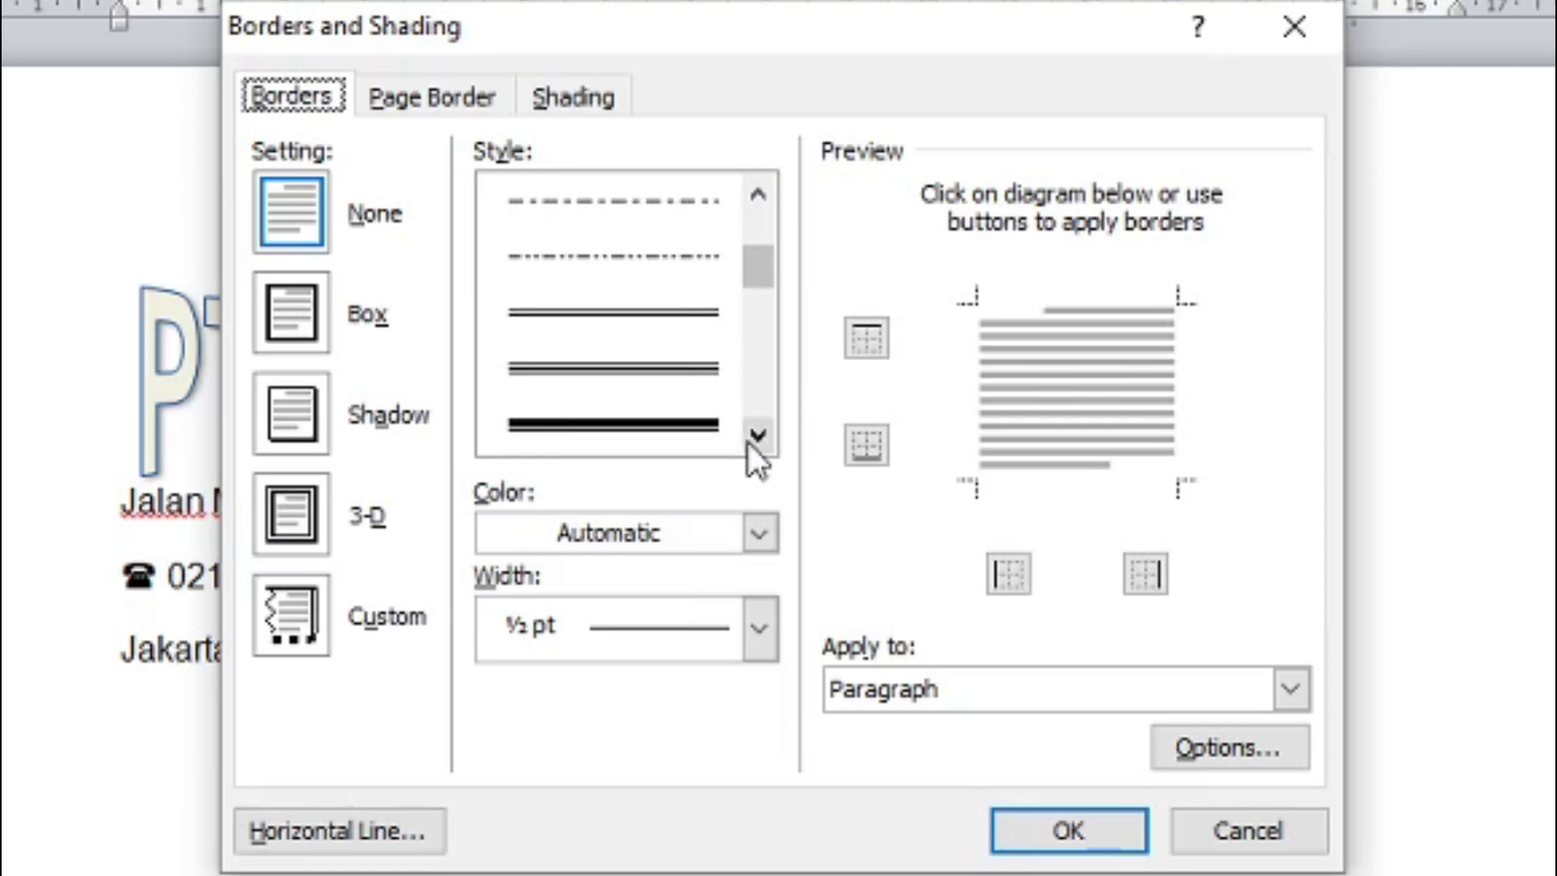
click(748, 441)
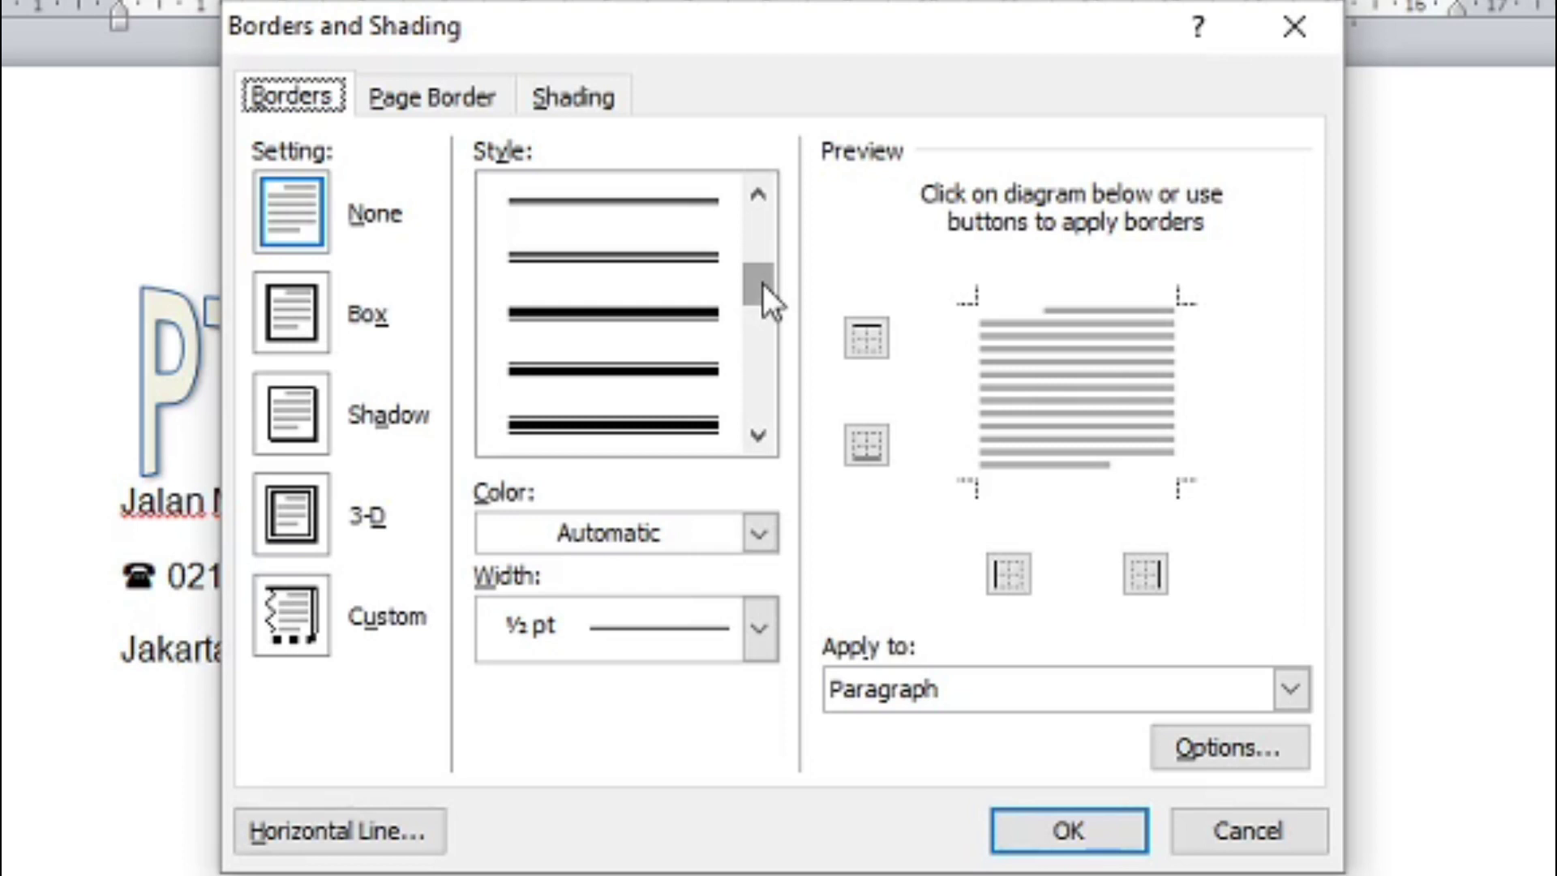
click(565, 378)
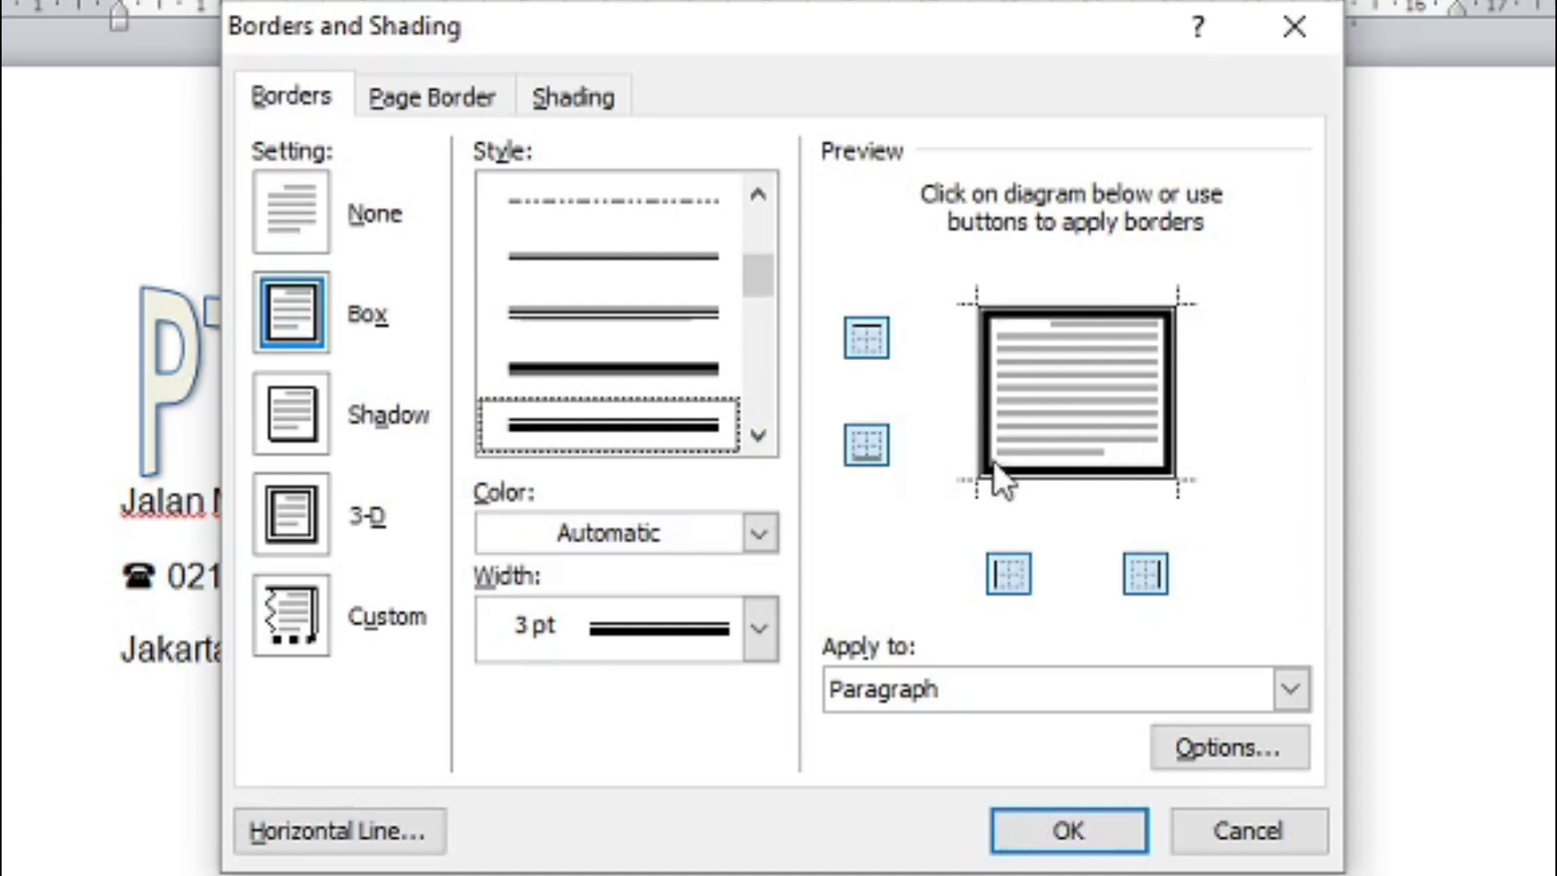
Step: Keep only the bottom border at 3 pt width and apply it to the address
click(1070, 304)
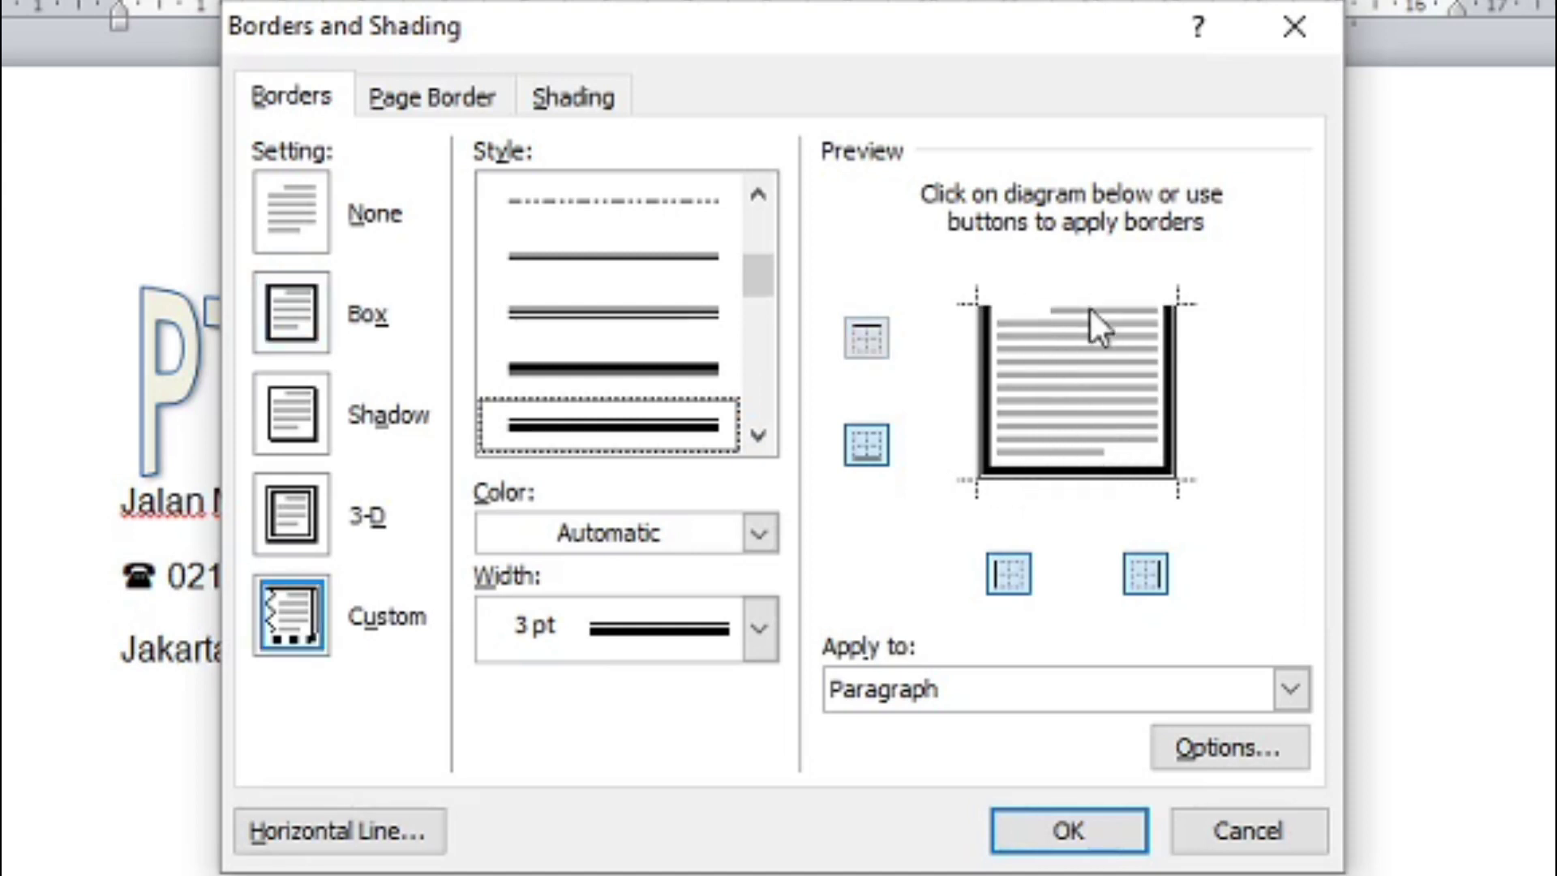
click(985, 401)
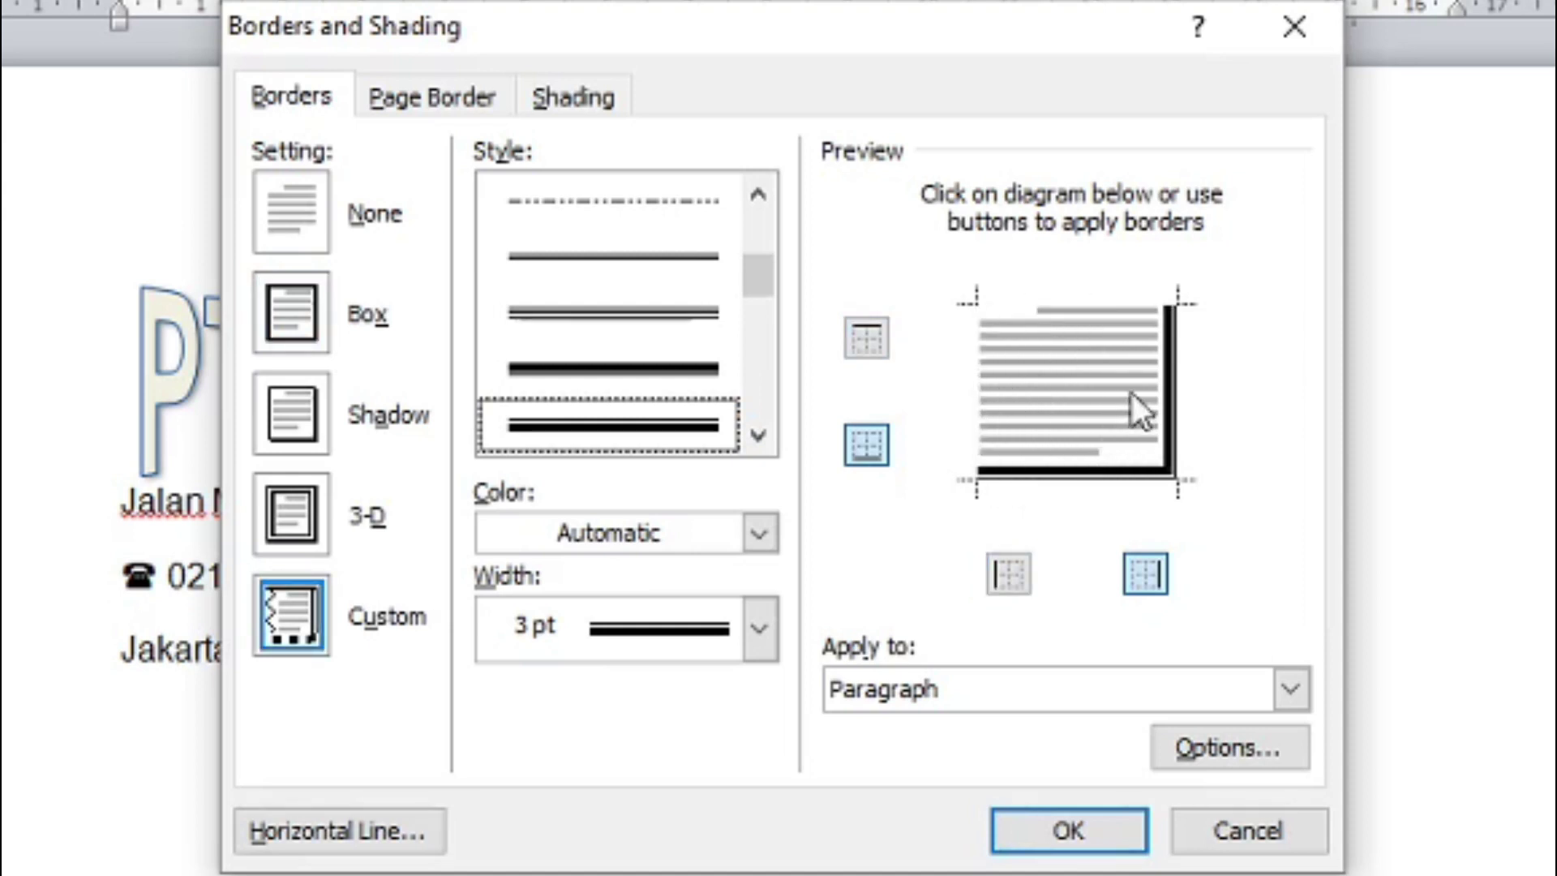
click(1168, 387)
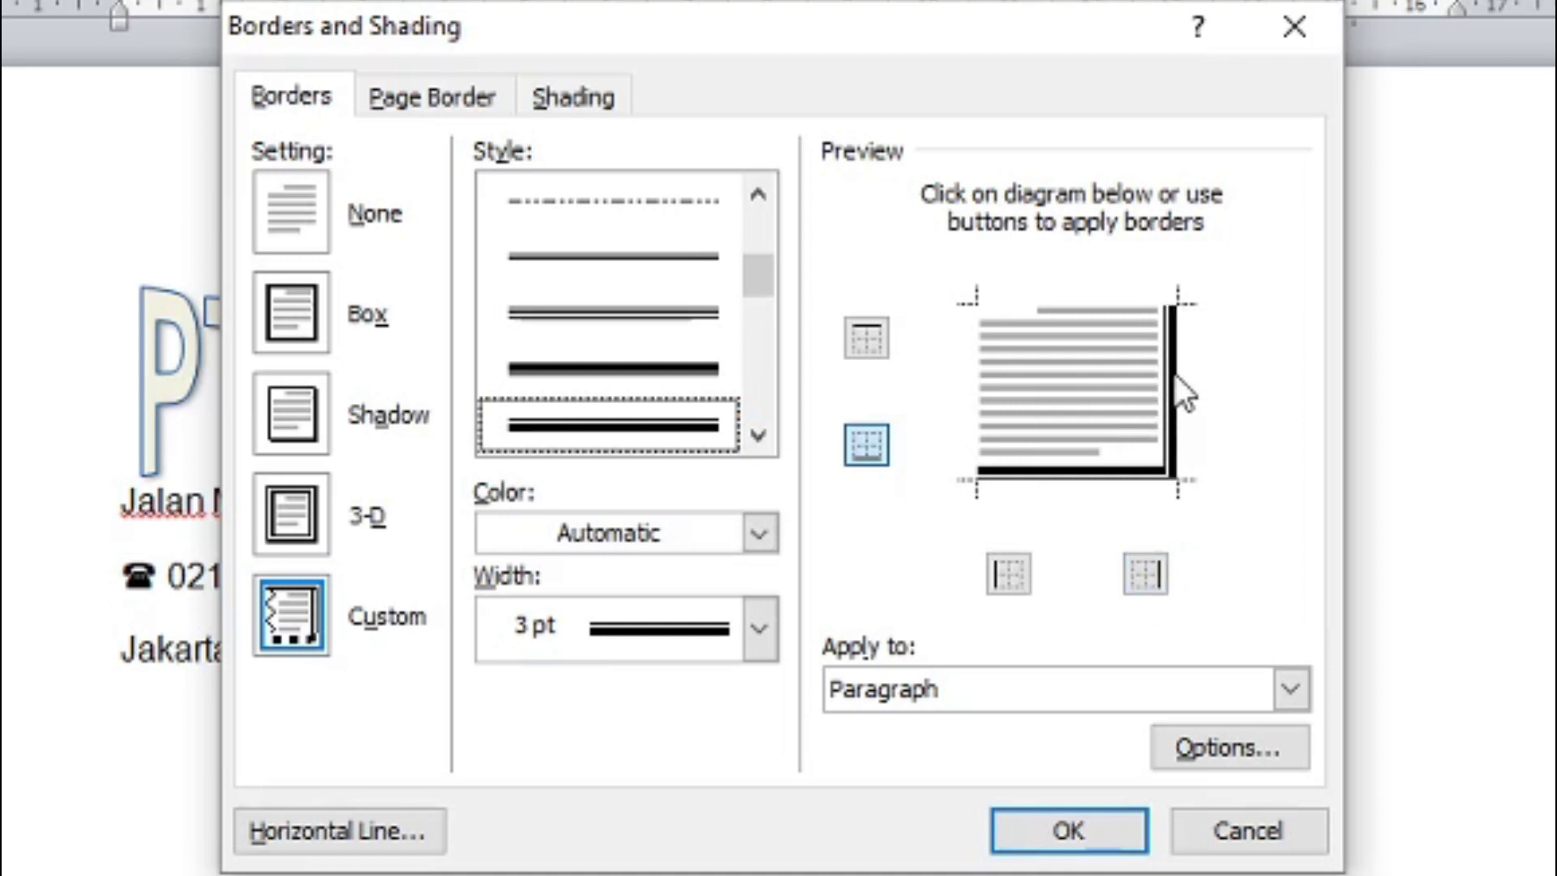
click(1169, 387)
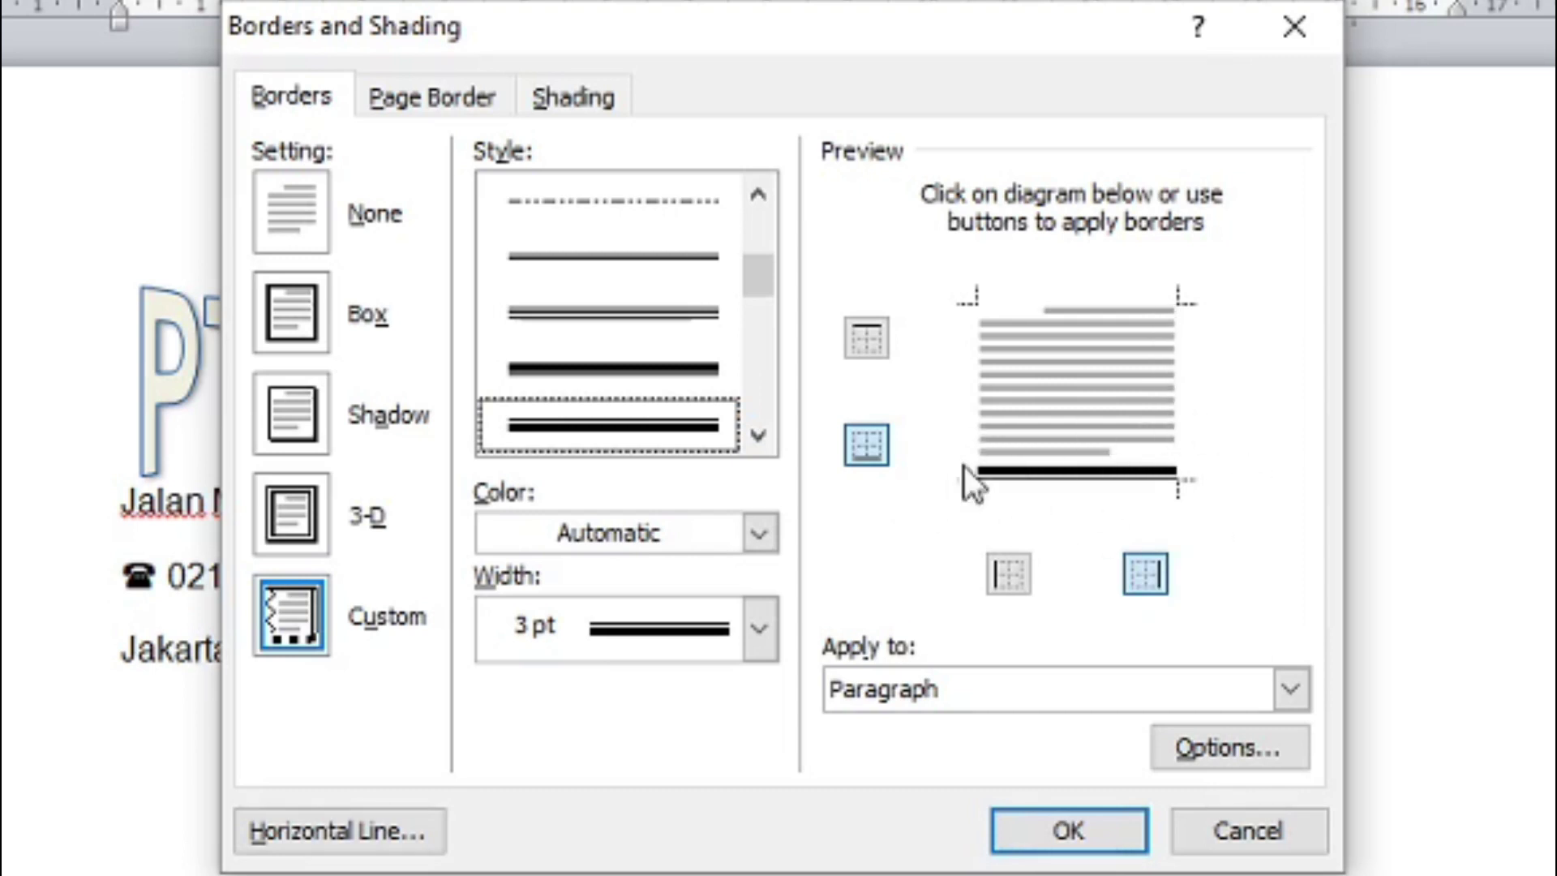
click(1065, 477)
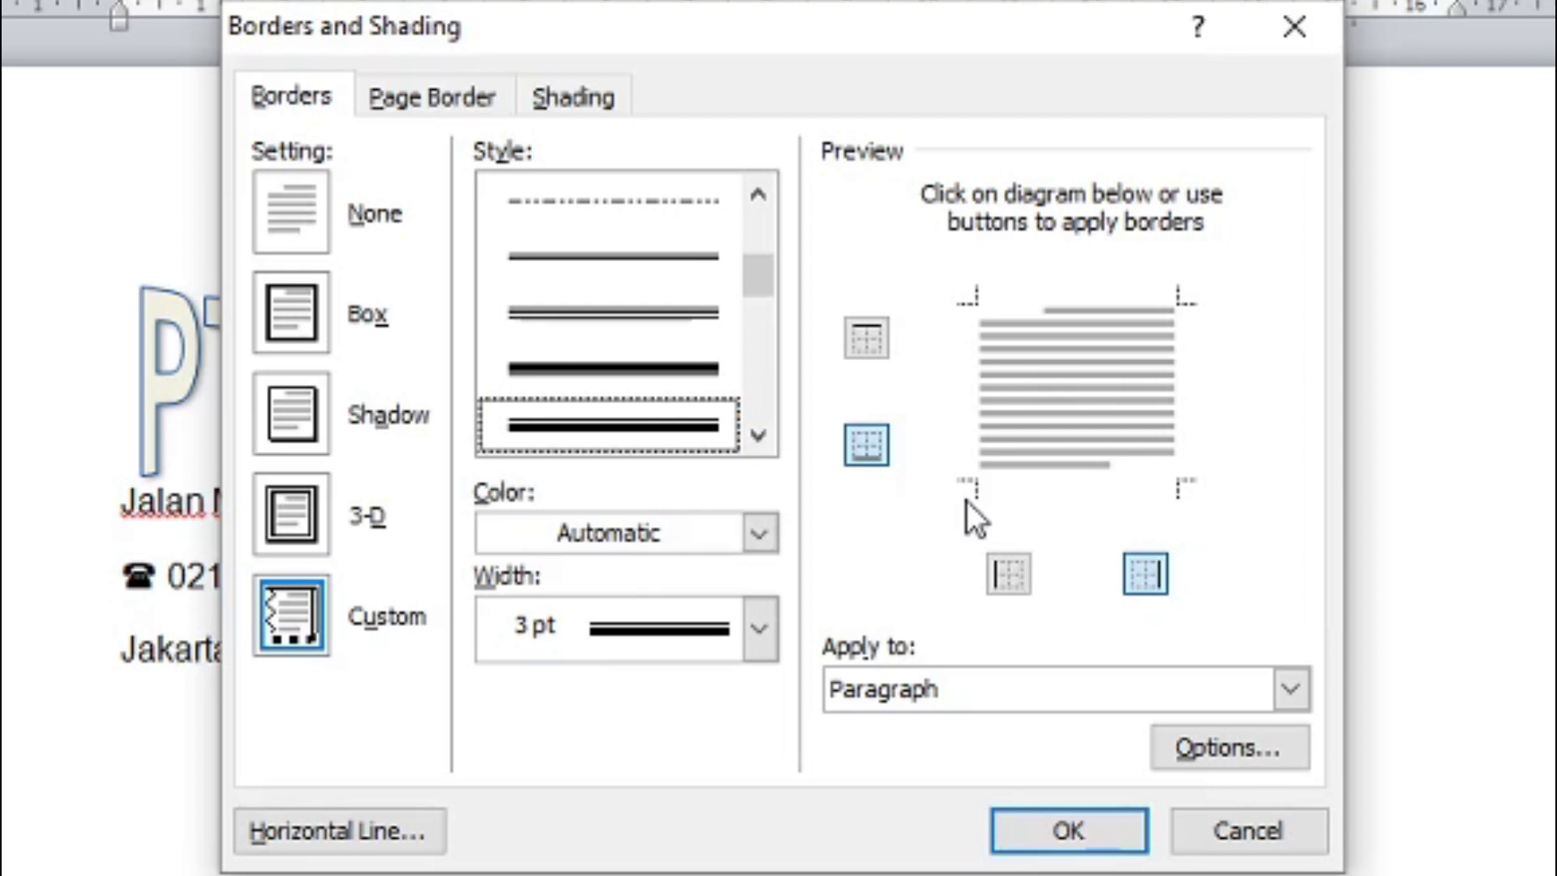
click(1103, 475)
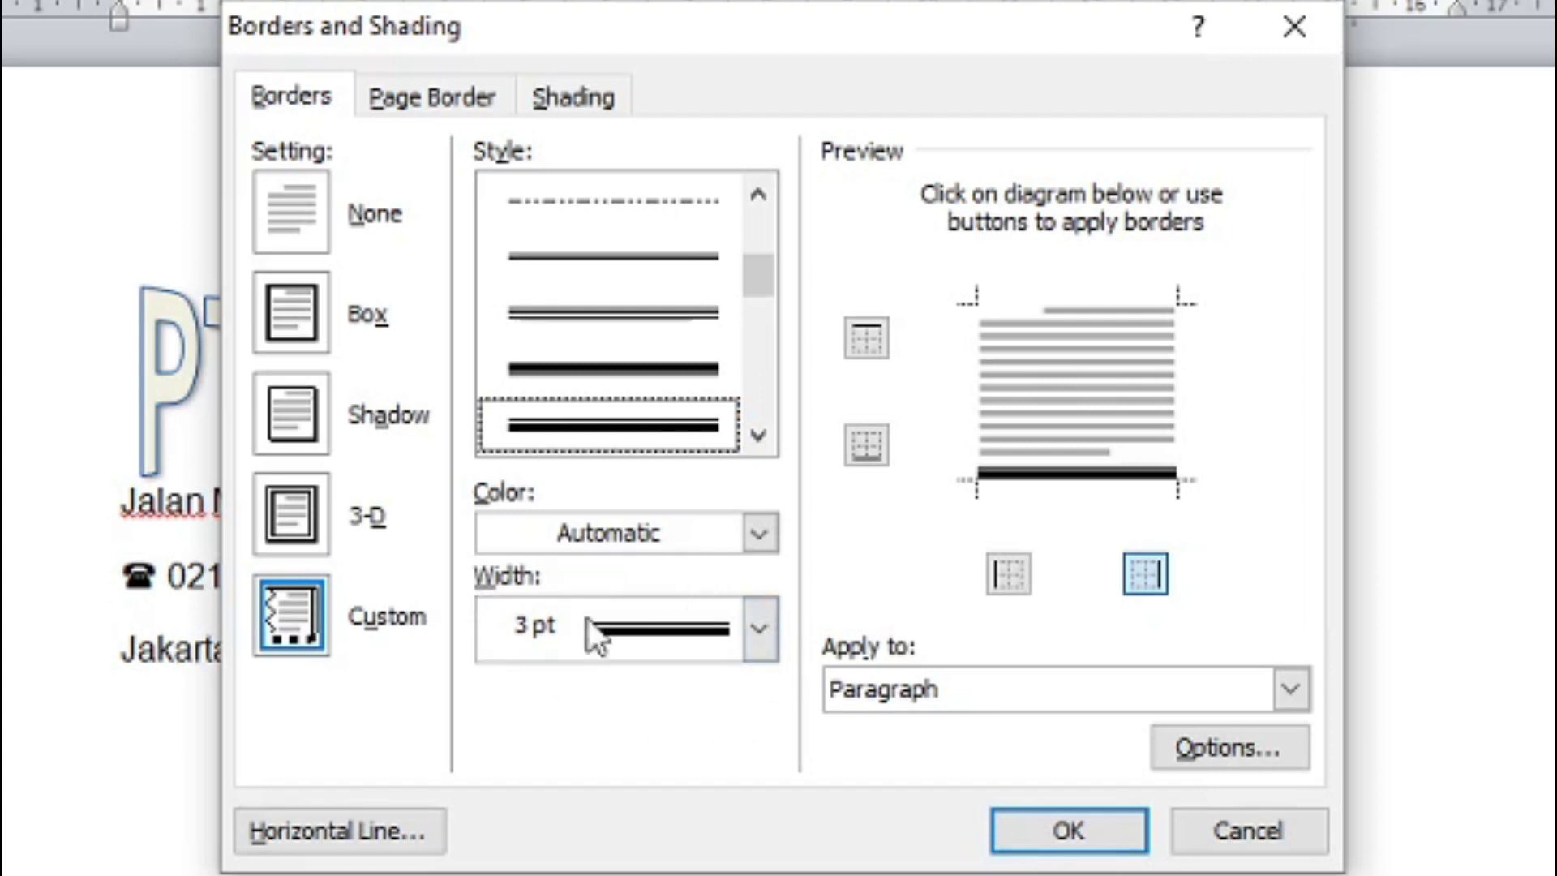
click(761, 629)
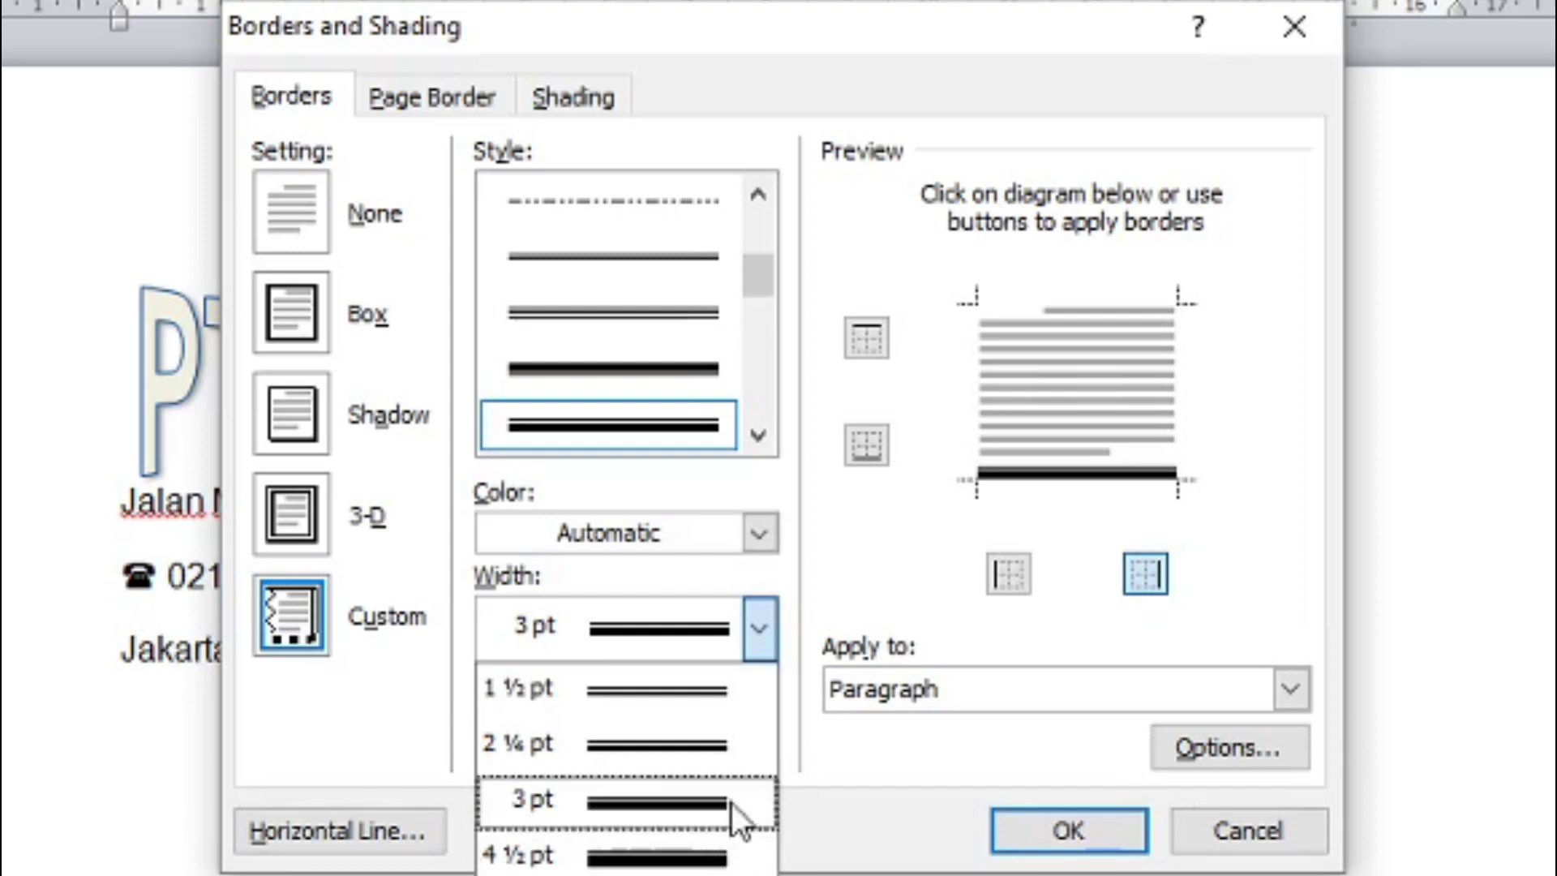
click(658, 800)
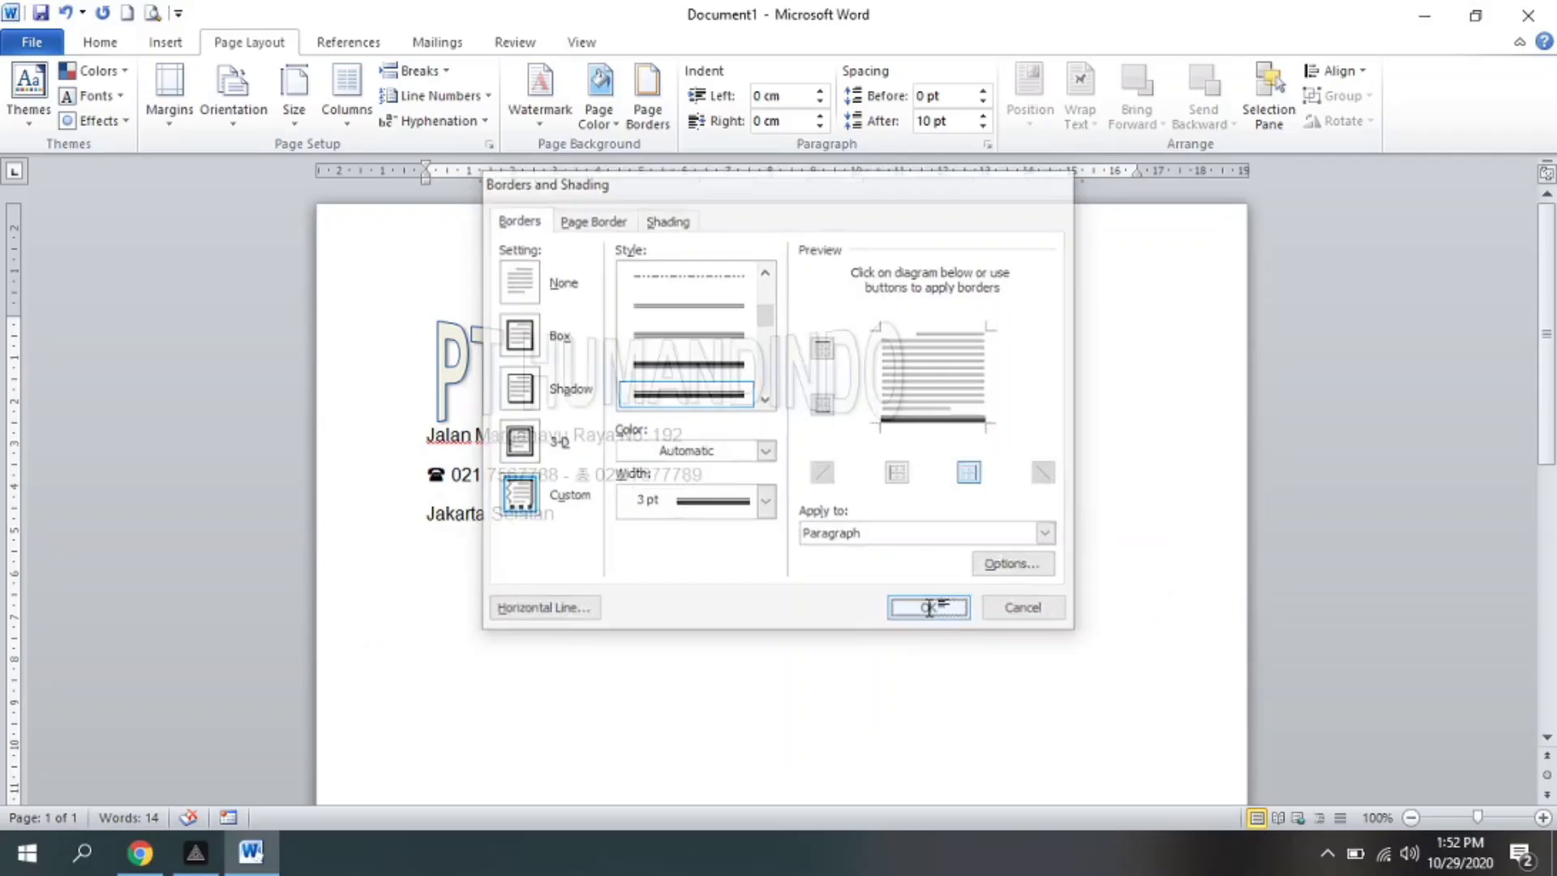
click(1067, 826)
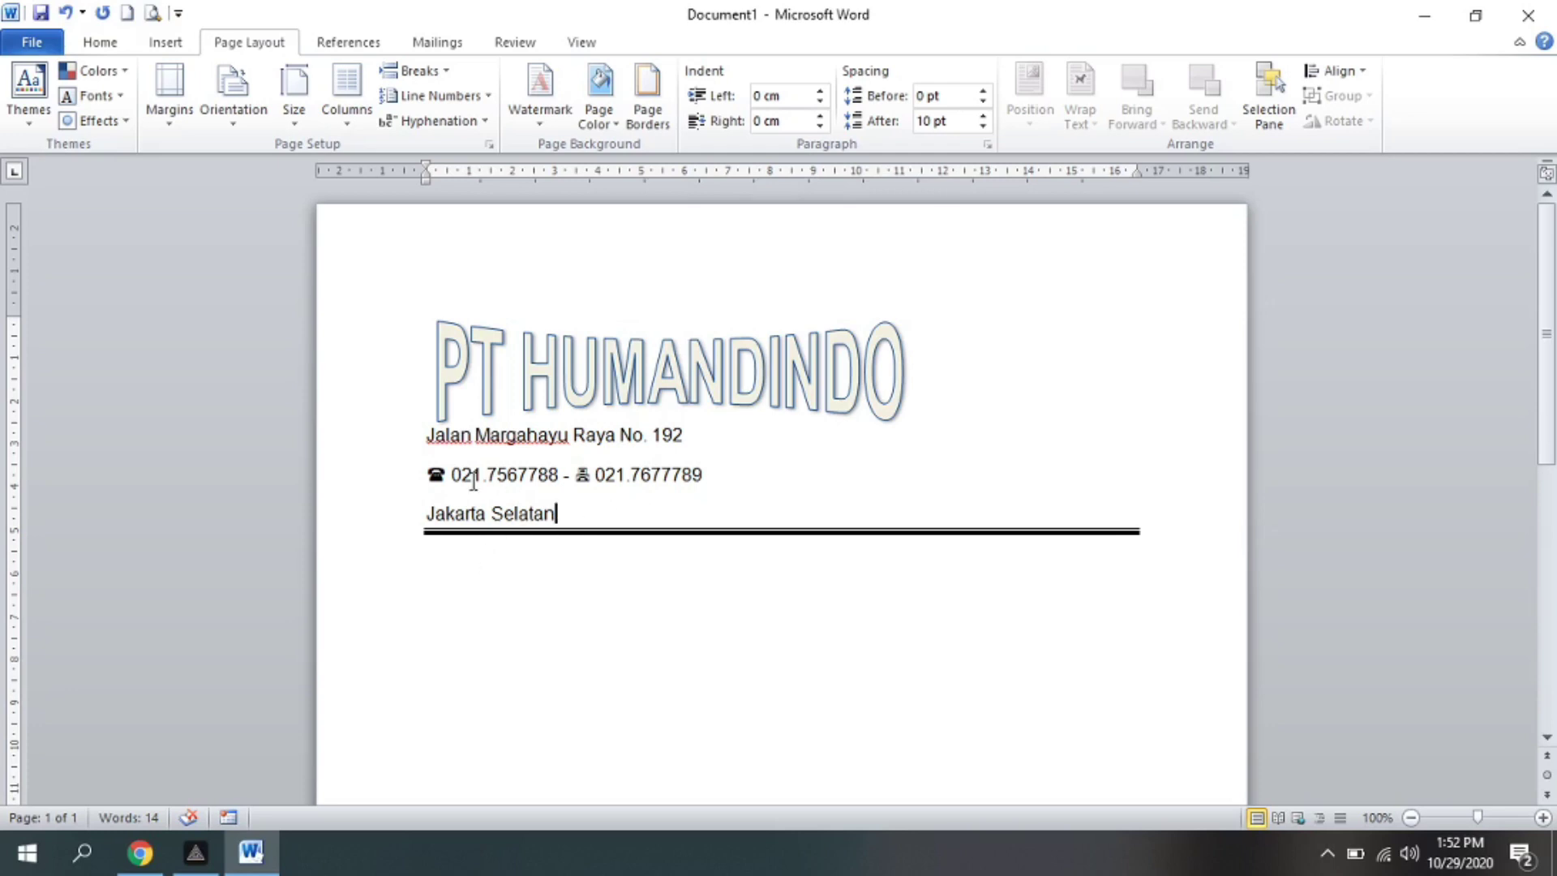
Step: Select the three address lines and right-align them with Ctrl+R
drag(400, 456, 401, 517)
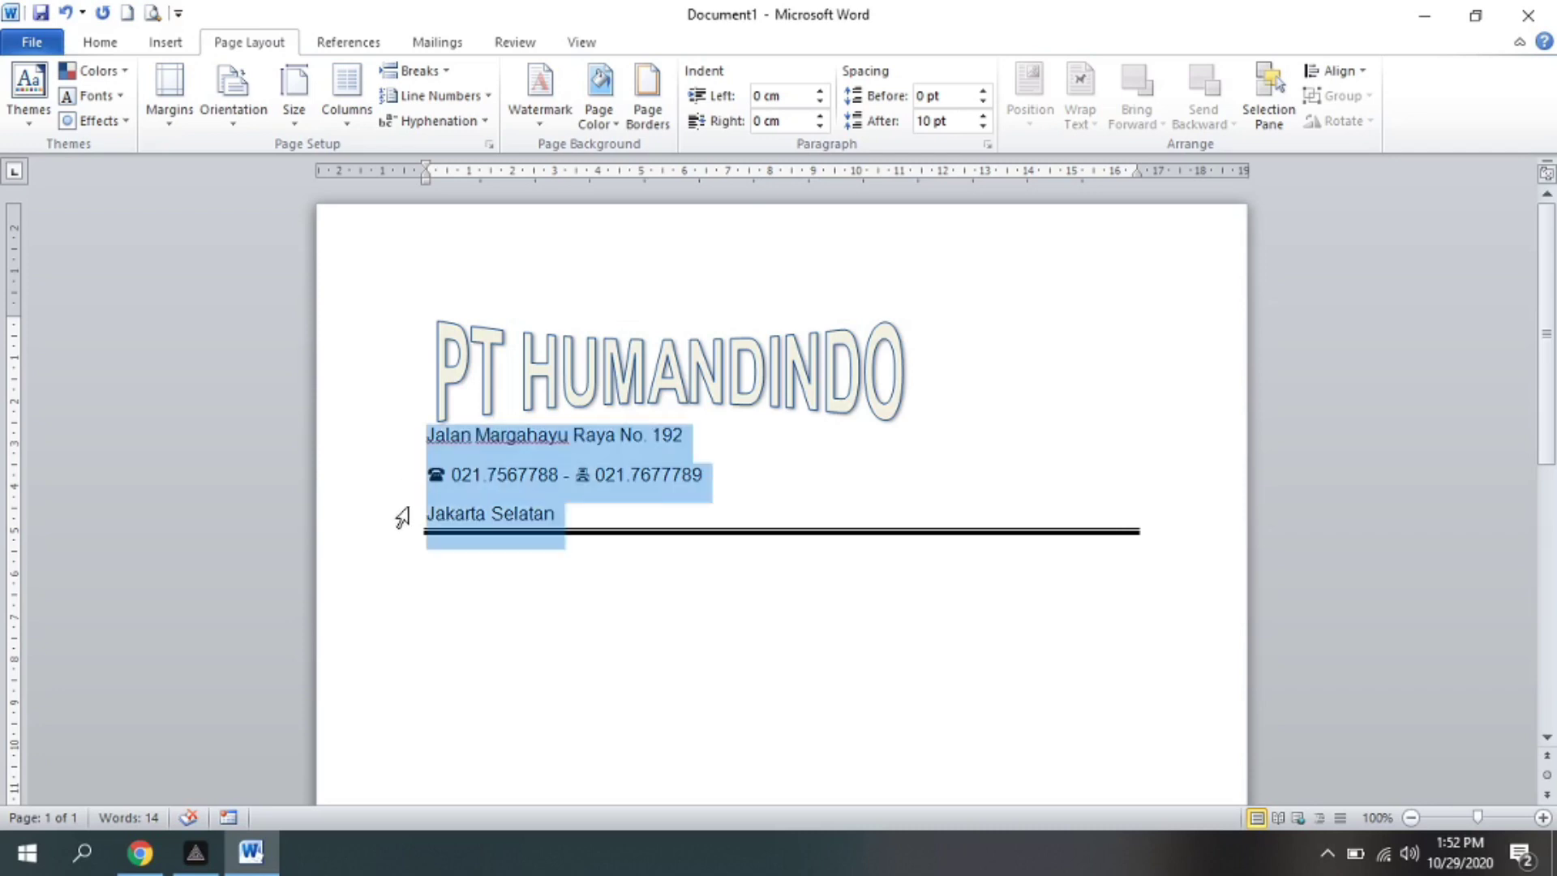
click(1109, 483)
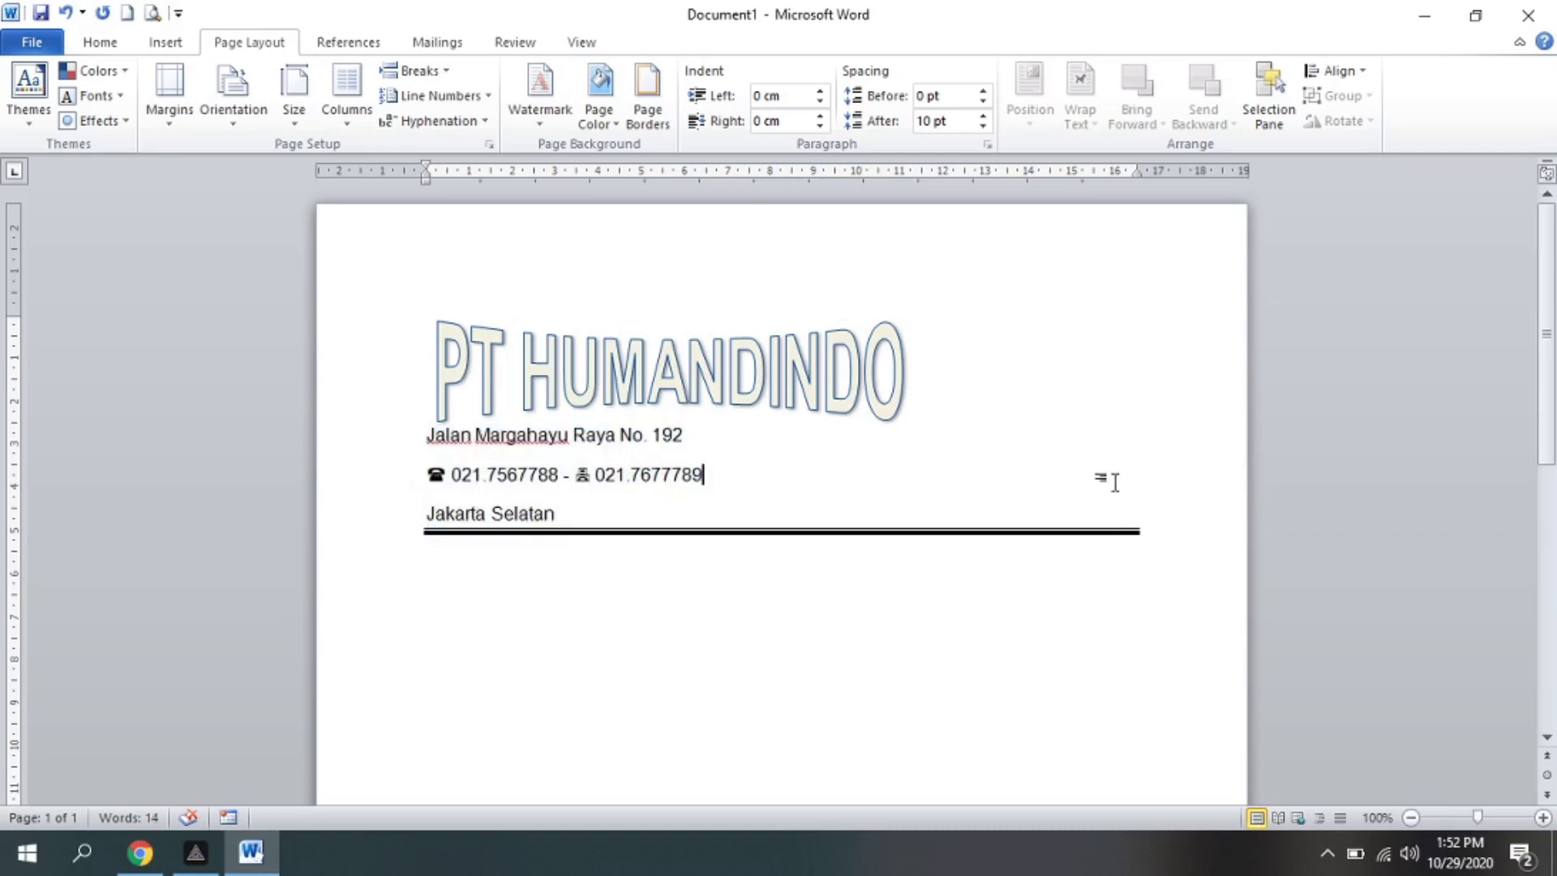
click(349, 457)
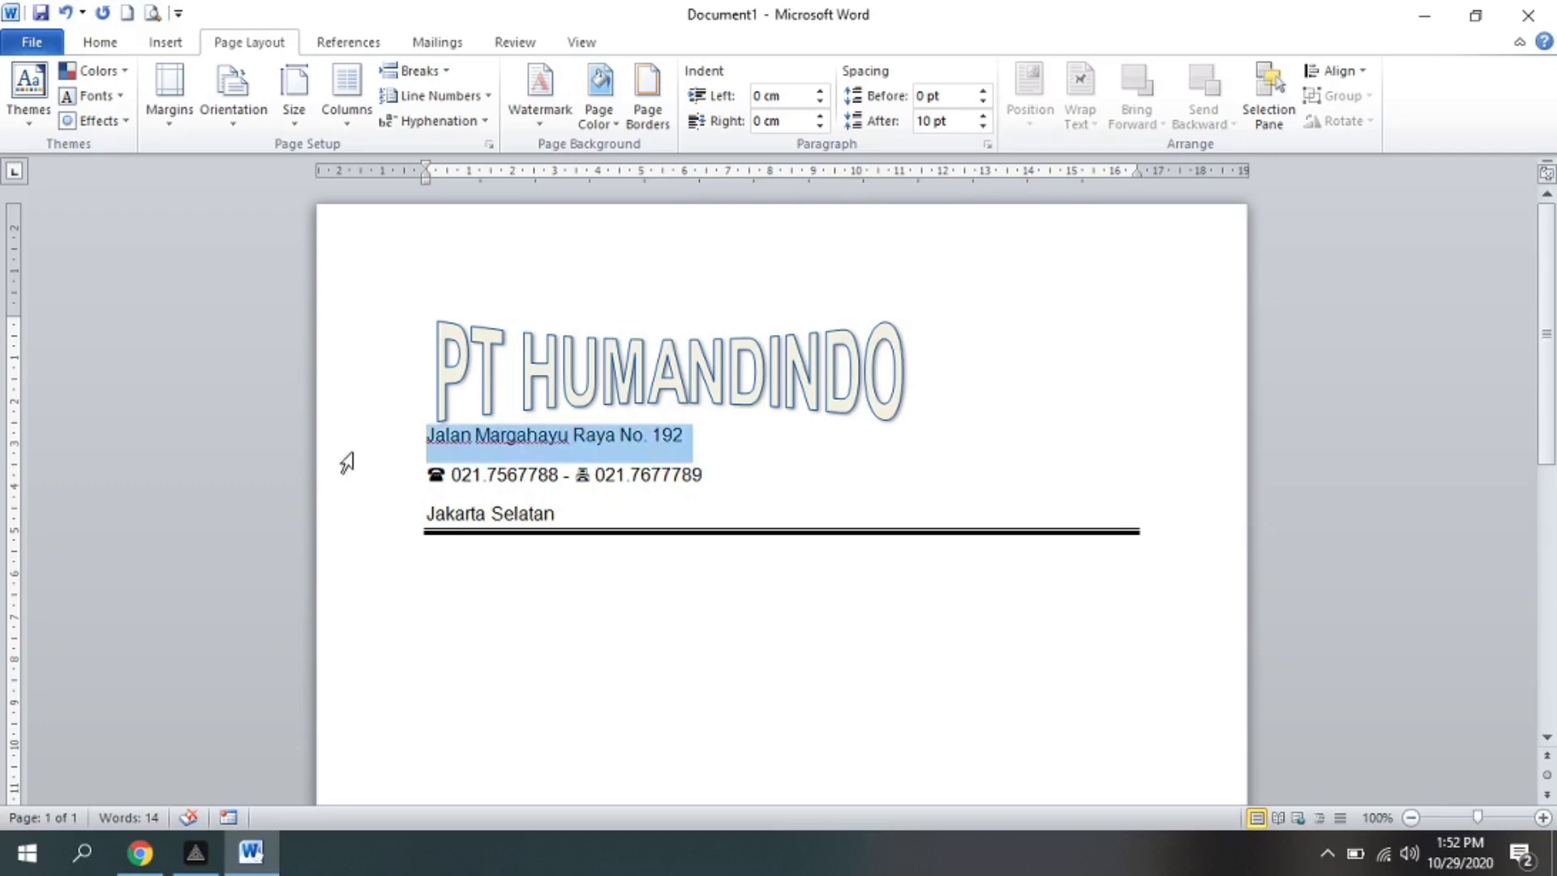
drag(347, 462, 333, 522)
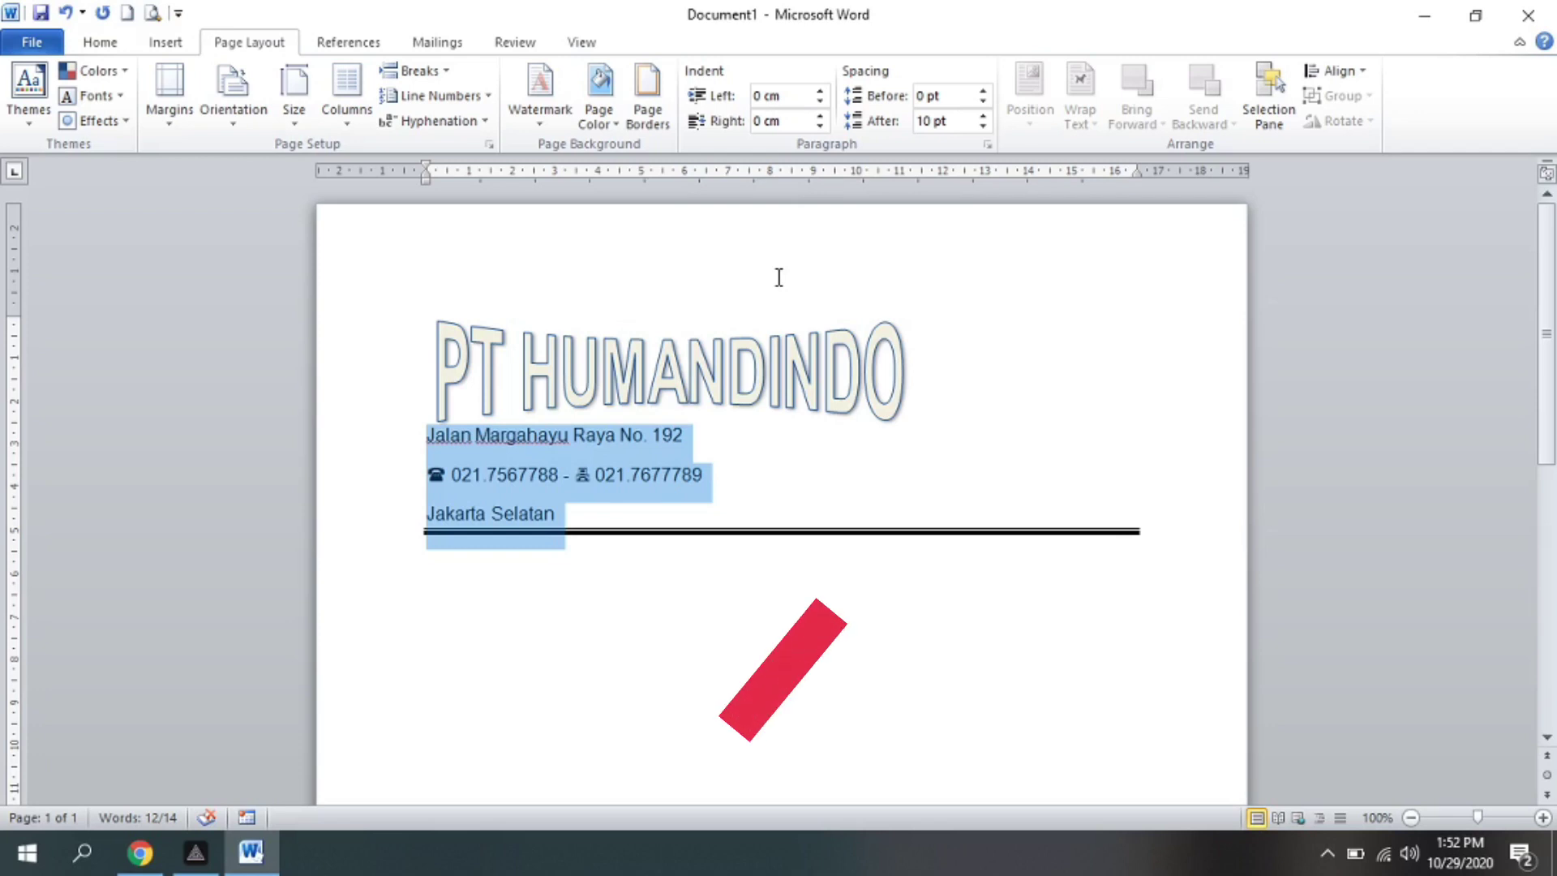
key(ctrl+r)
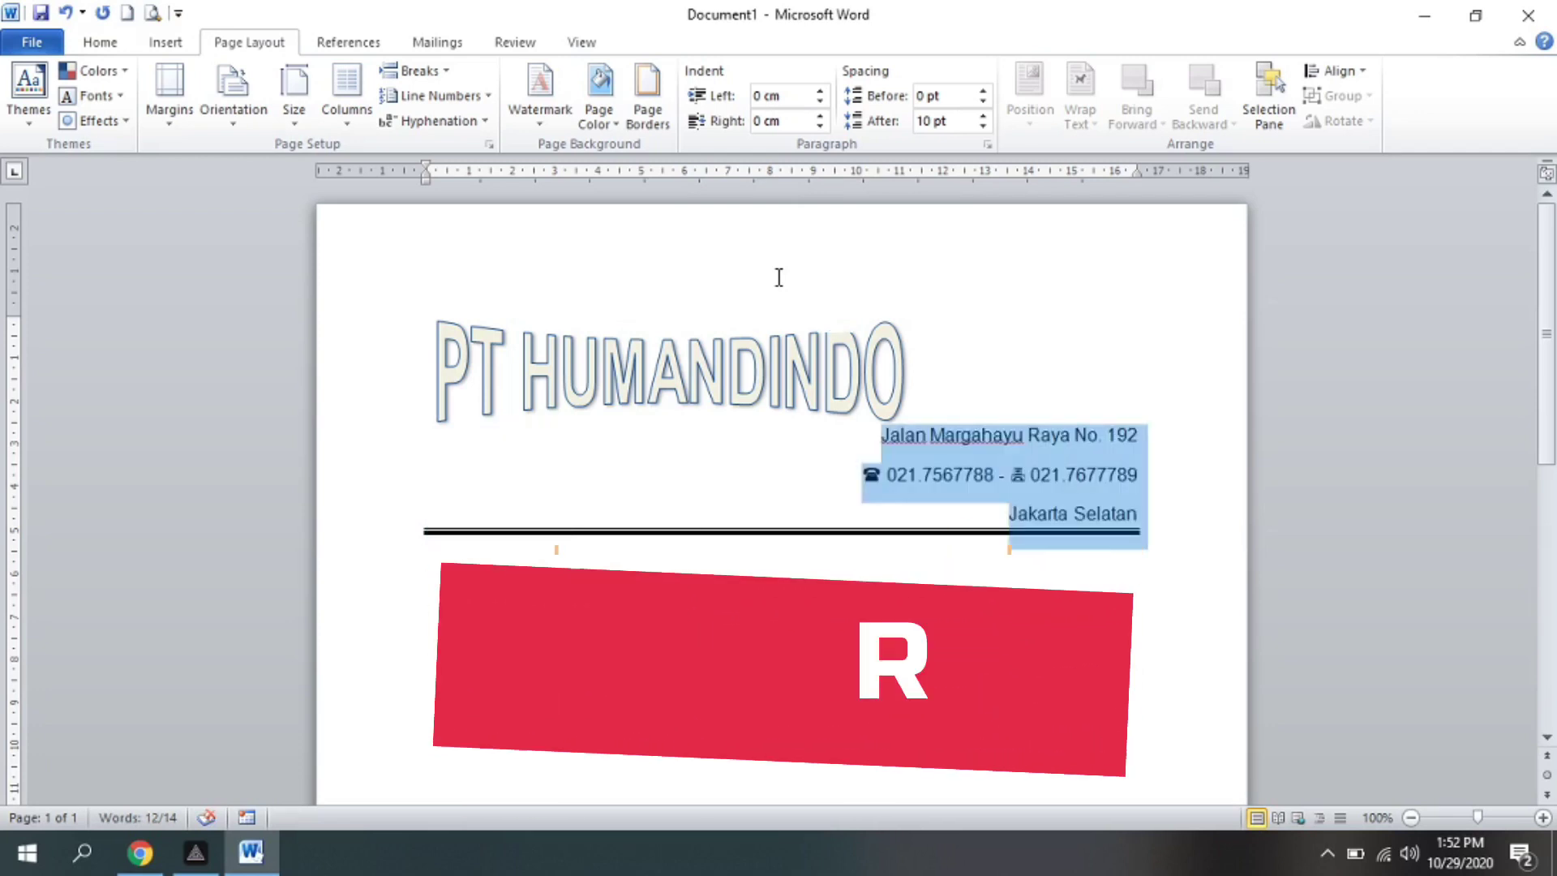
click(101, 43)
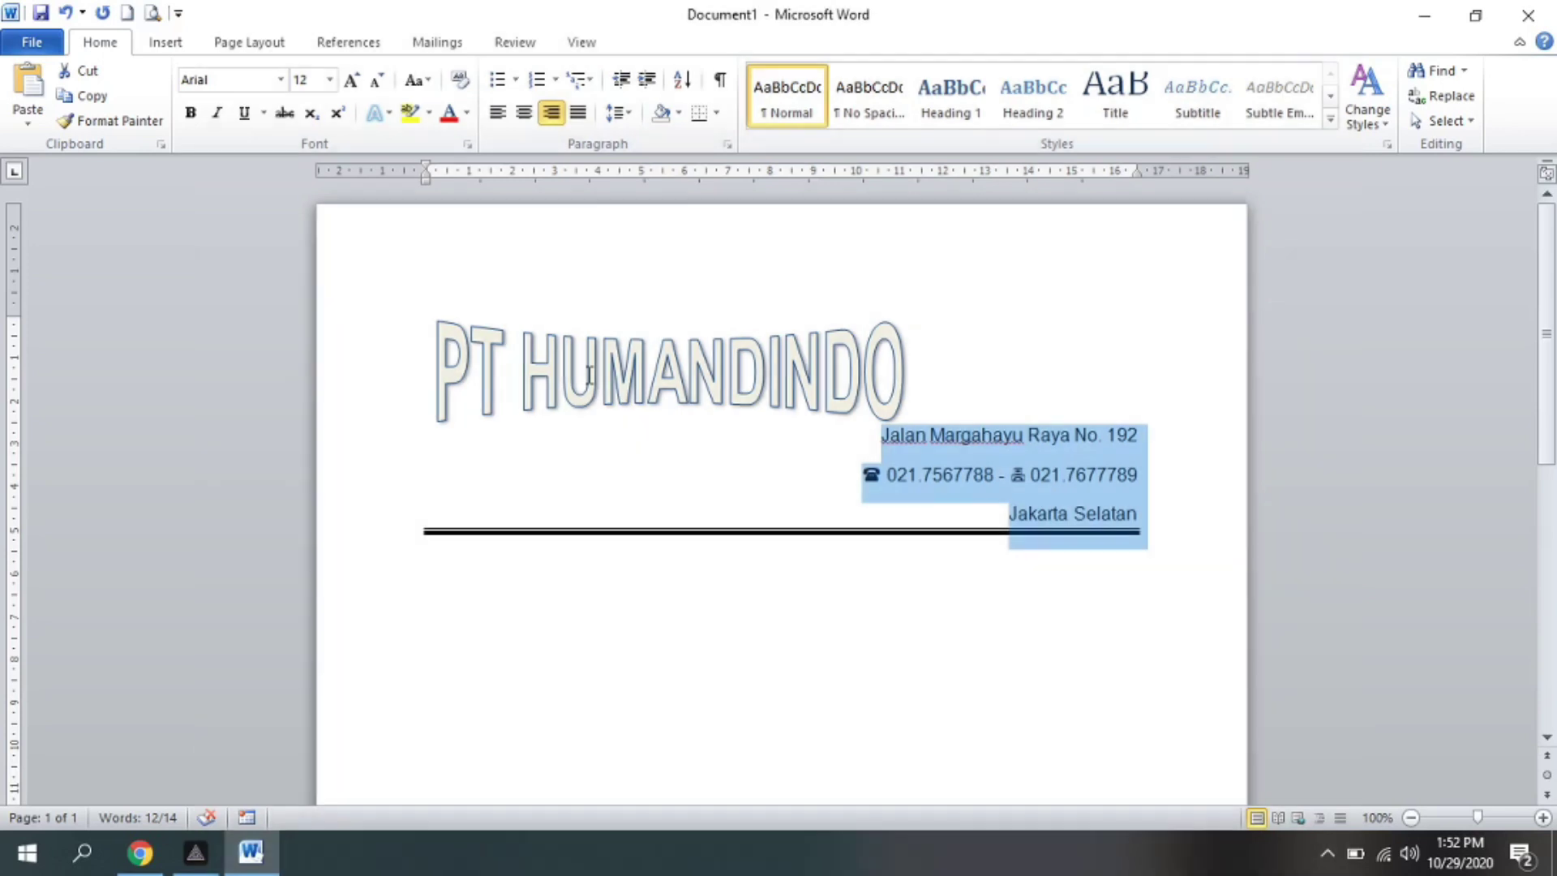
Step: Move the PT HUMANDINDO WordArt to the right, above the address lines
click(590, 374)
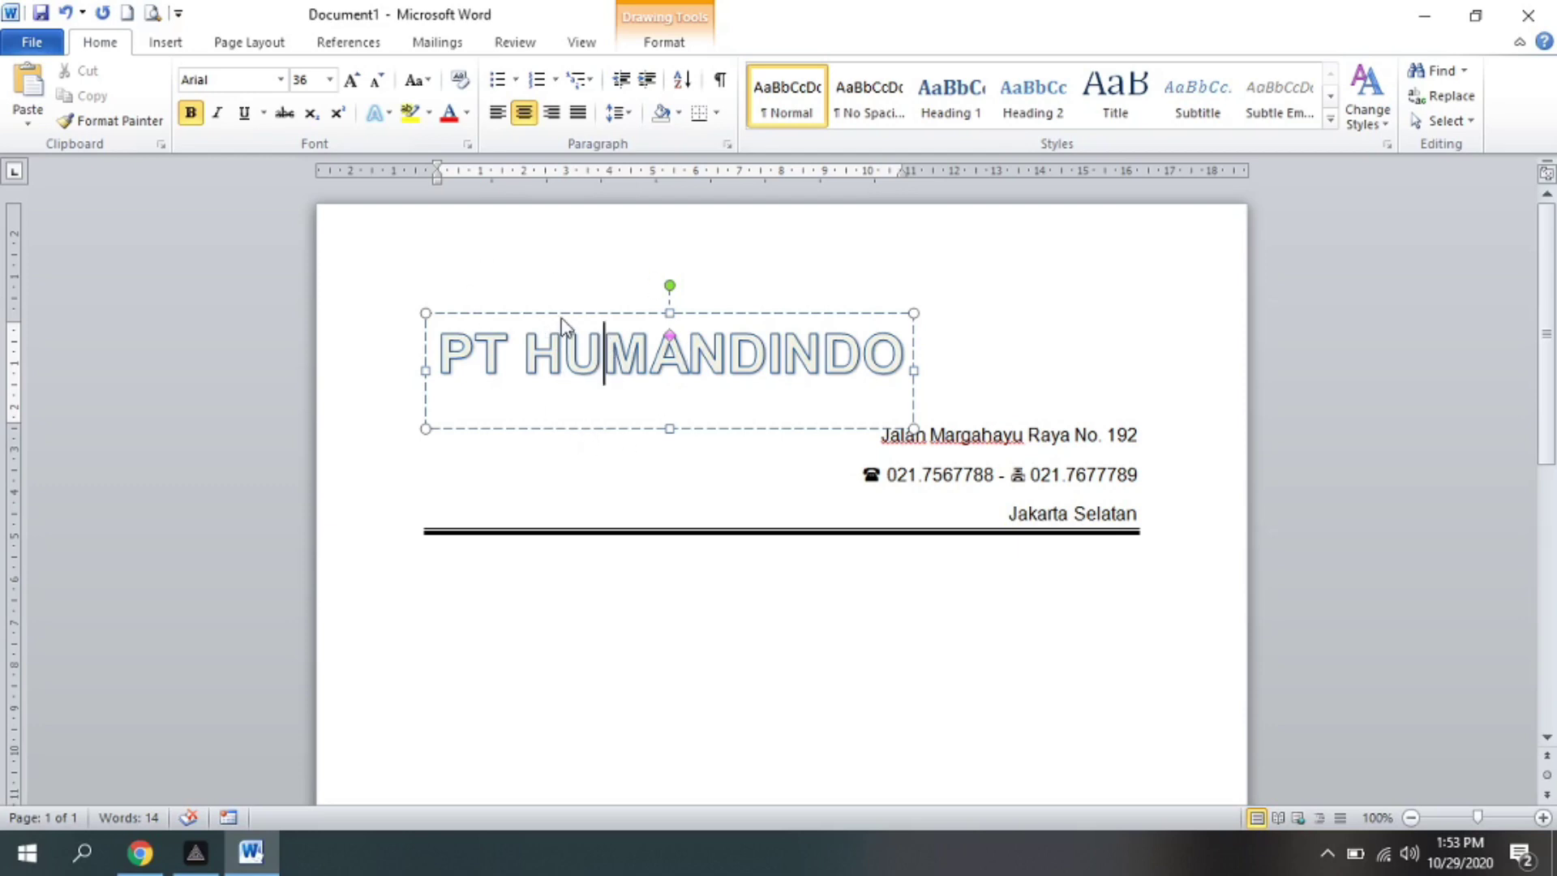
click(536, 361)
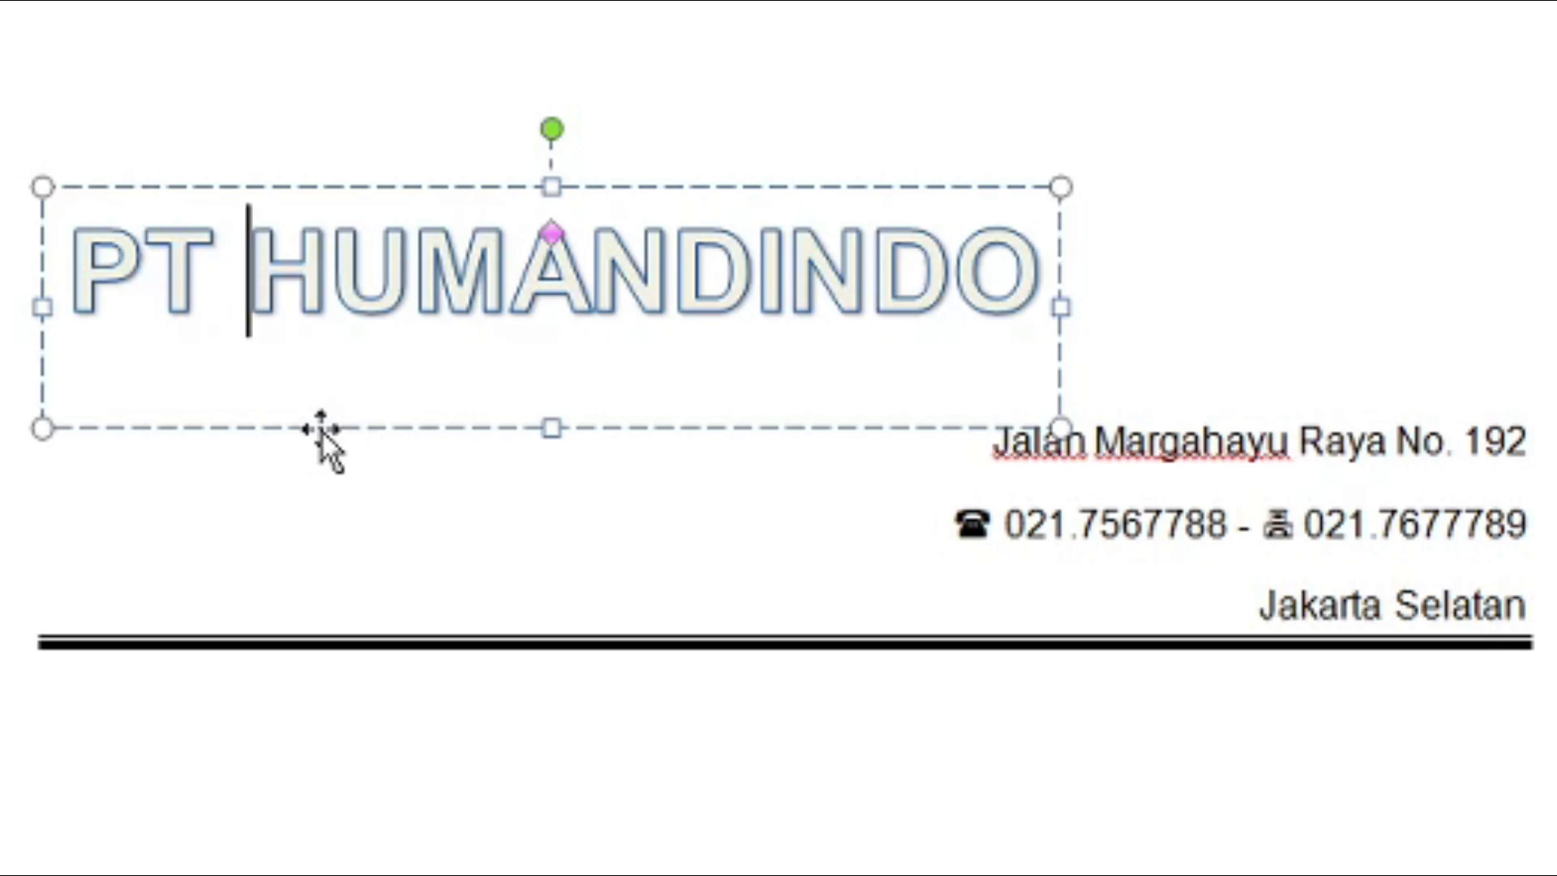
click(319, 429)
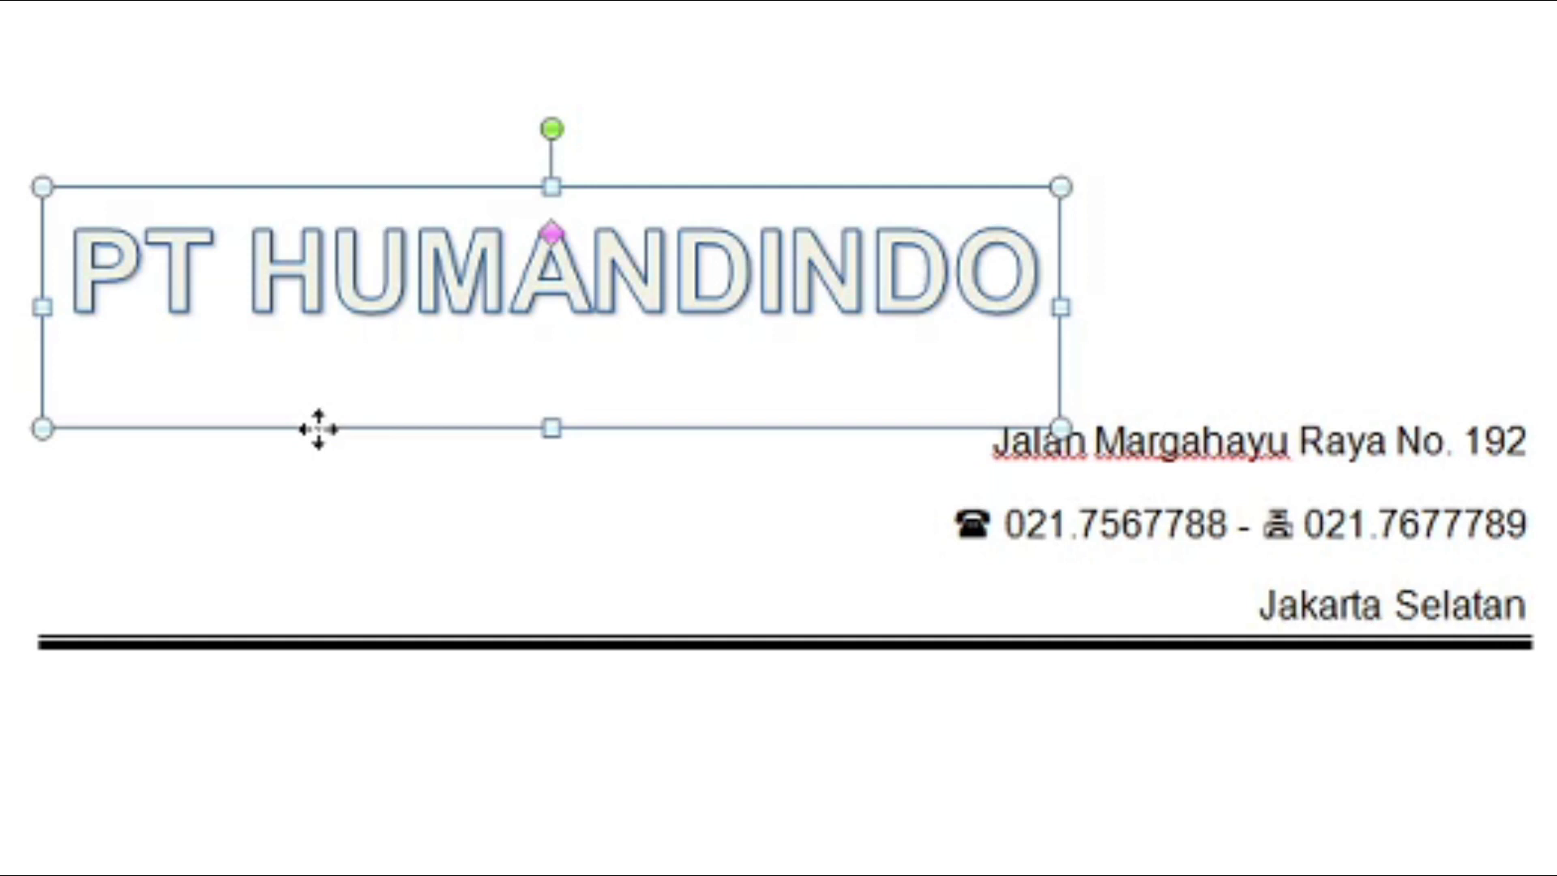
drag(319, 428, 784, 430)
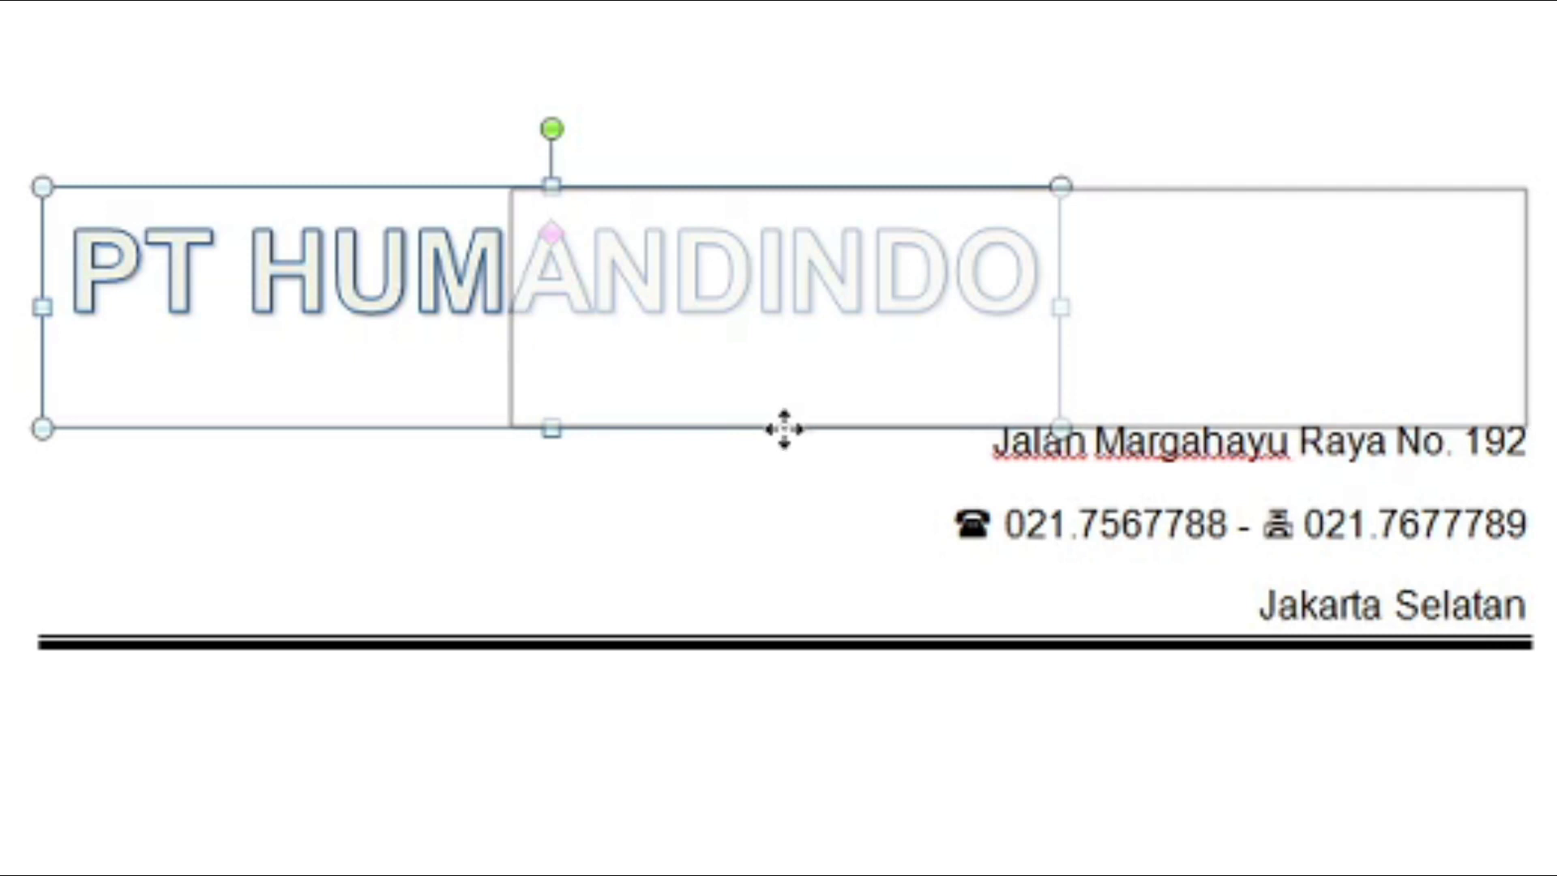
drag(784, 430, 784, 431)
click(1223, 547)
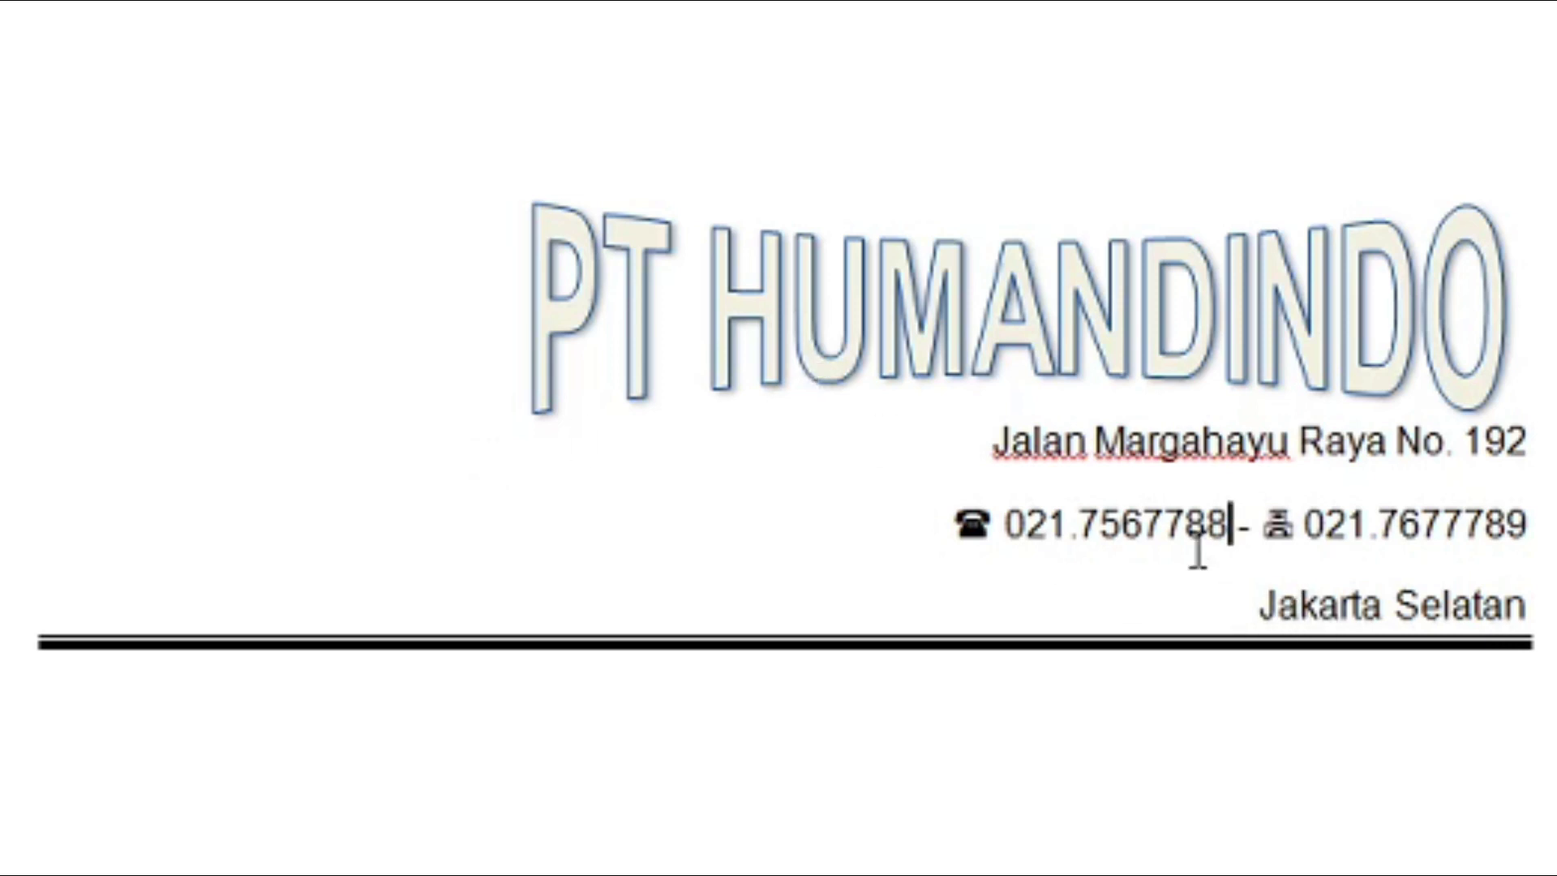
Step: Widen the WordArt by dragging its left edge outward to the left
click(670, 287)
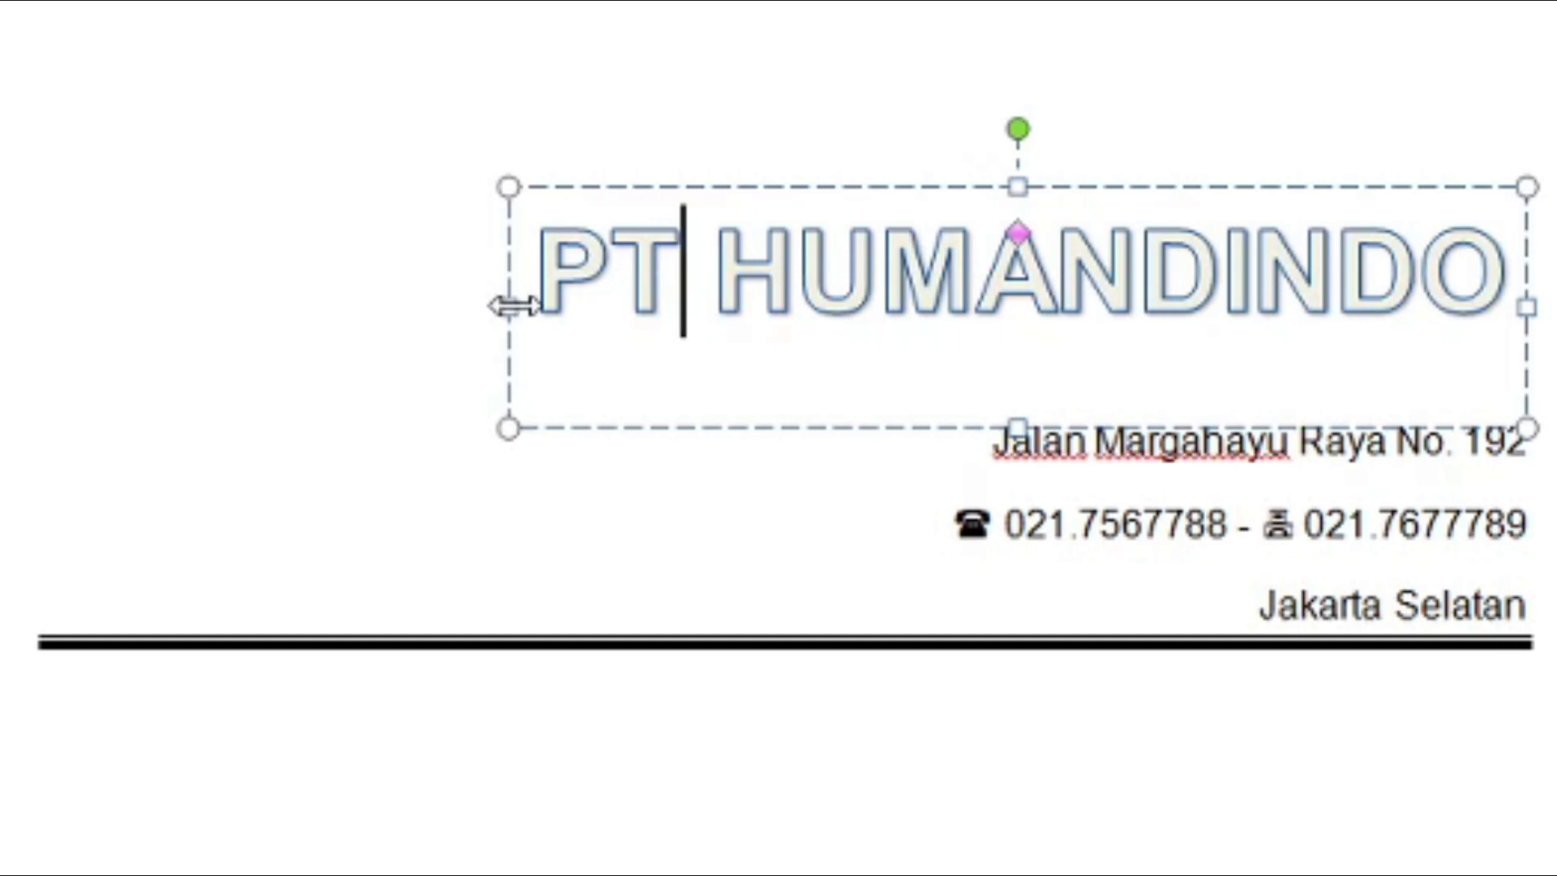
click(506, 307)
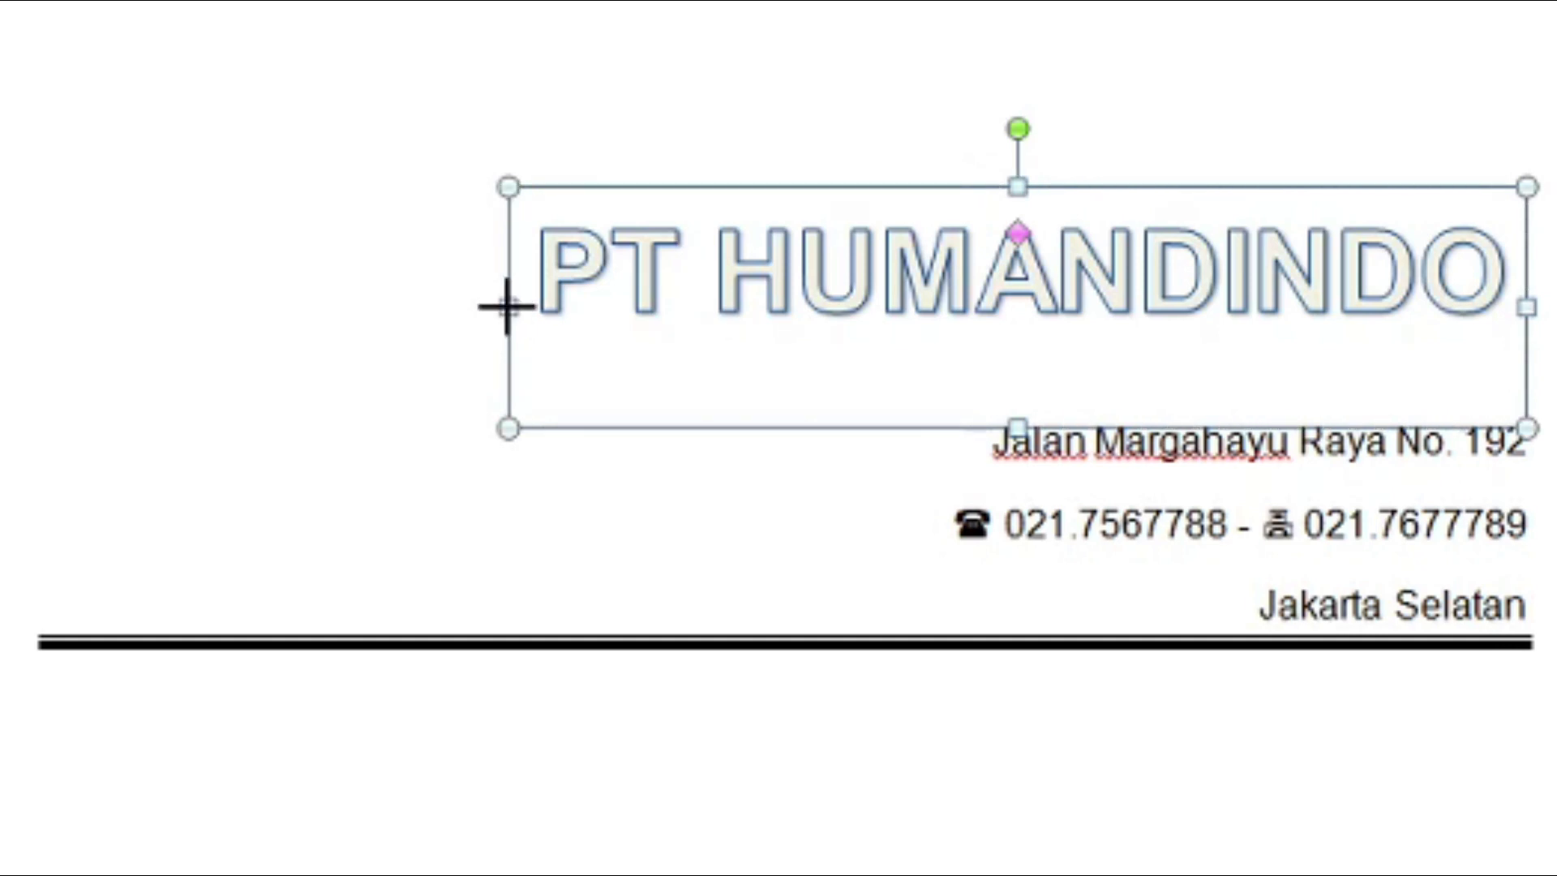
drag(506, 306, 307, 320)
Step: Insert the background-removed person photo from the PROJECT folder on the E: drive into the letterhead
click(1208, 523)
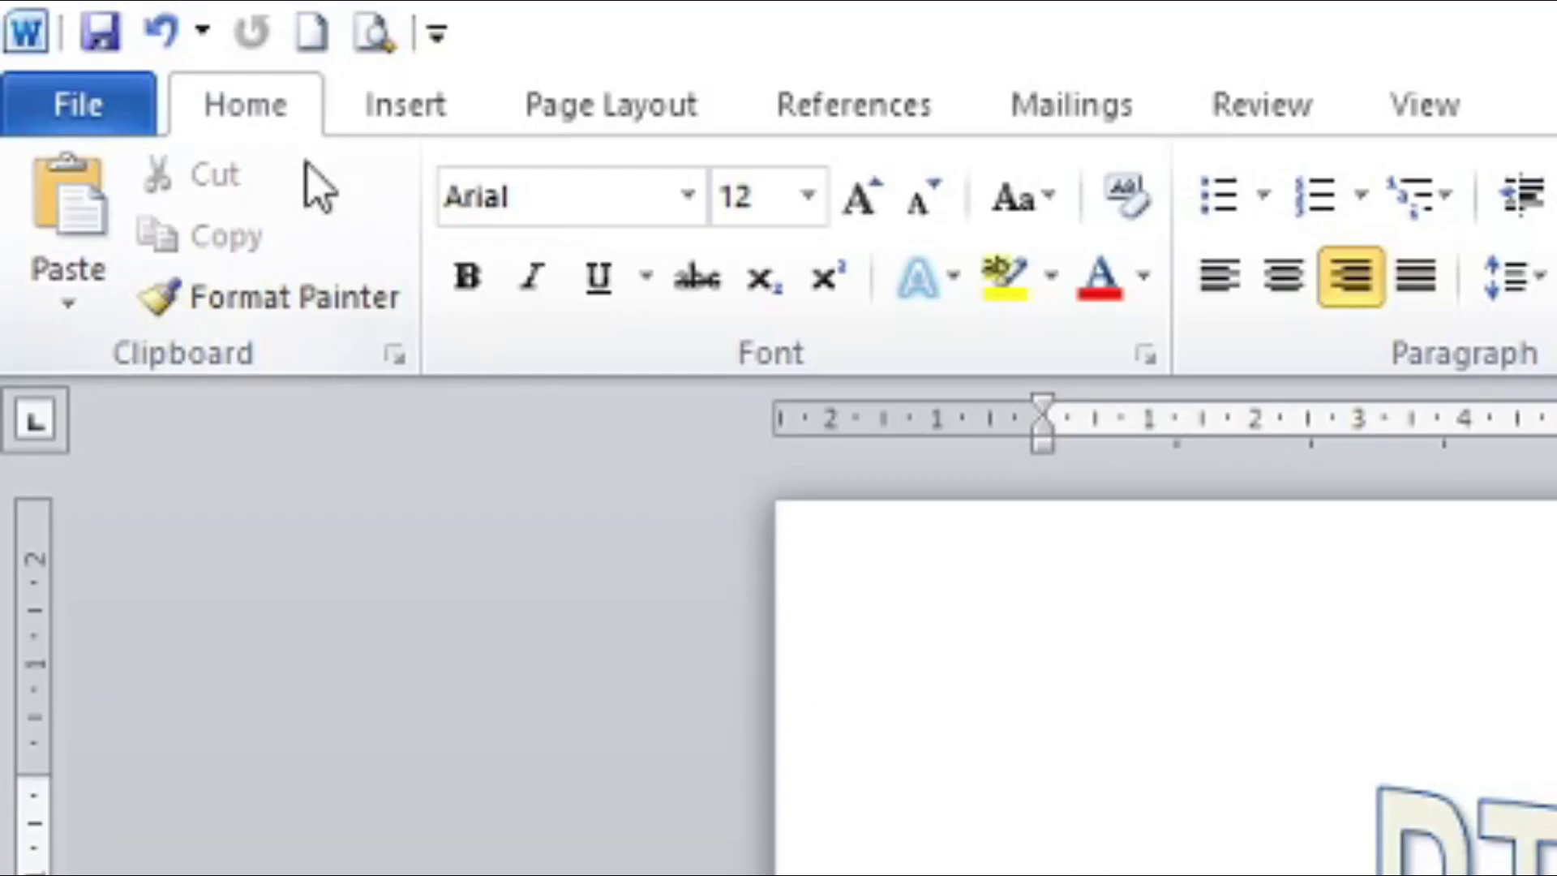
click(422, 130)
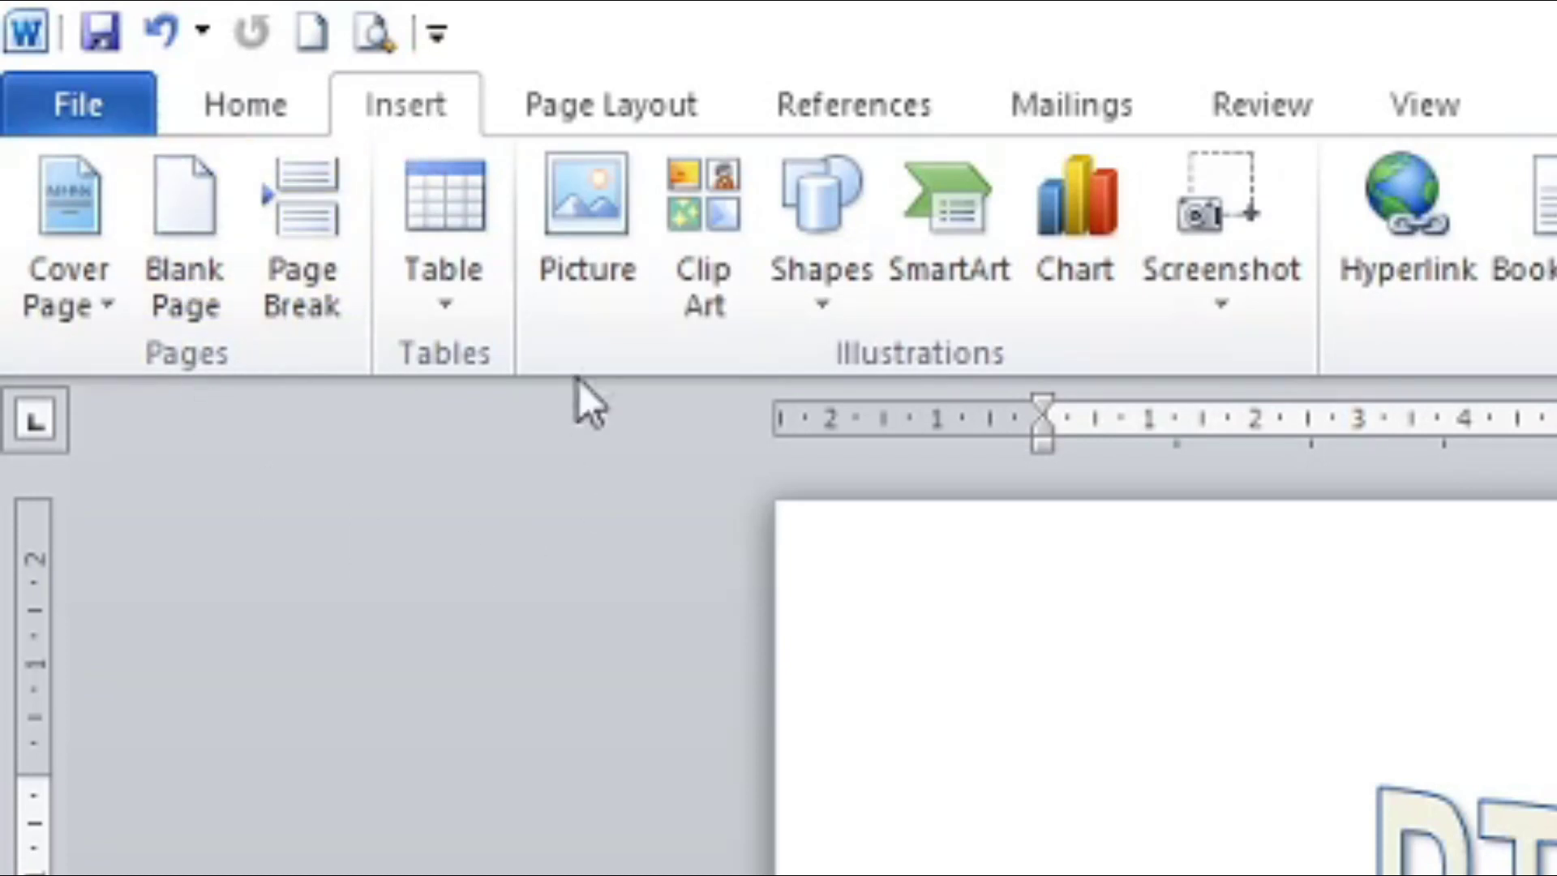
click(573, 262)
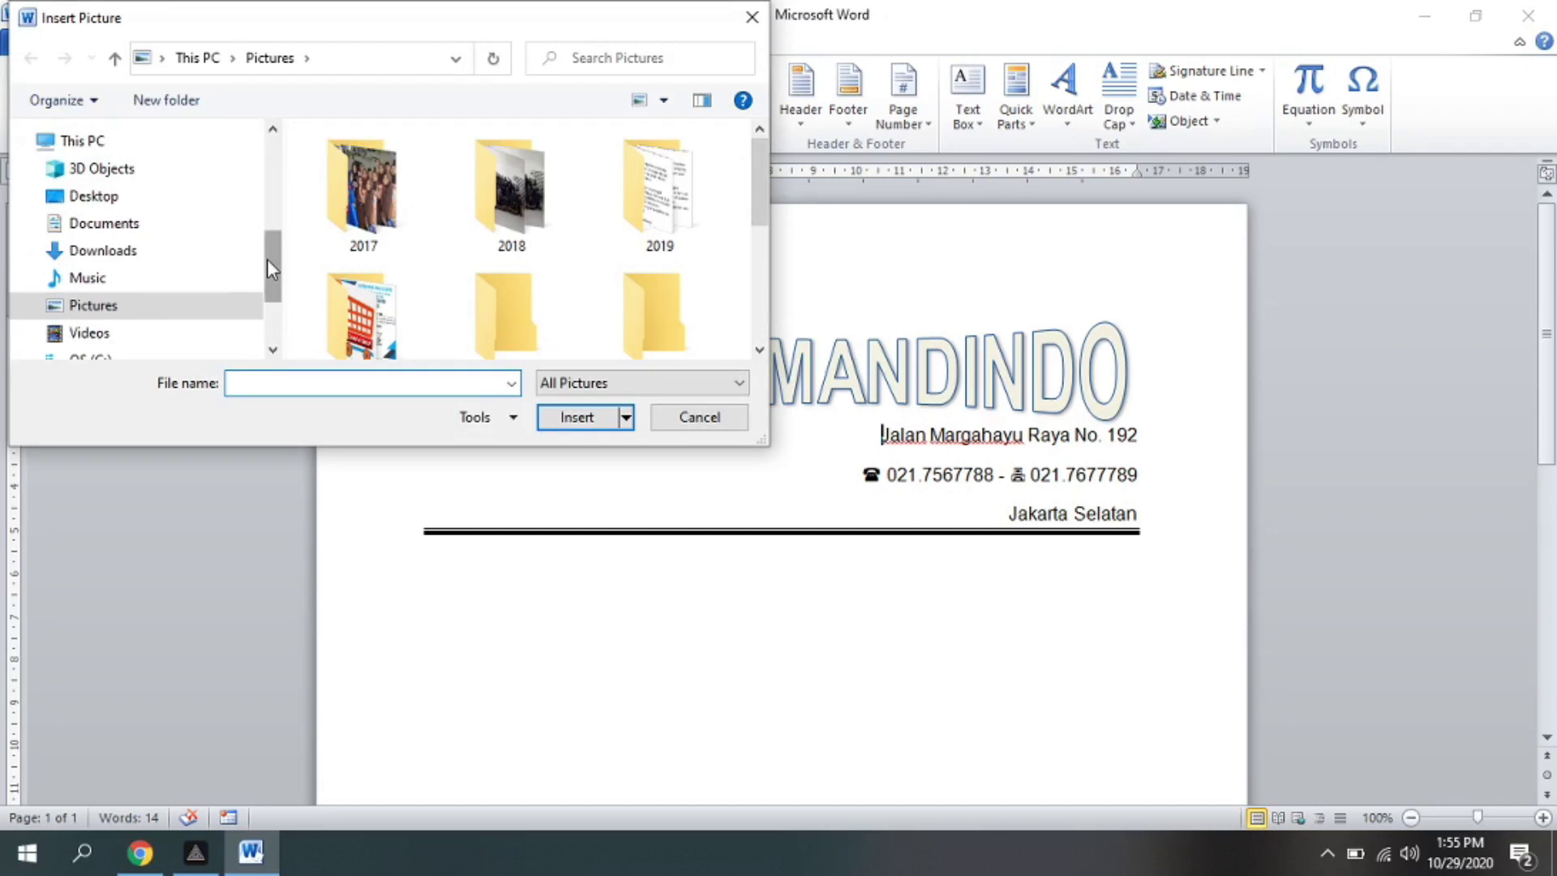
scroll(266, 260, down, 3)
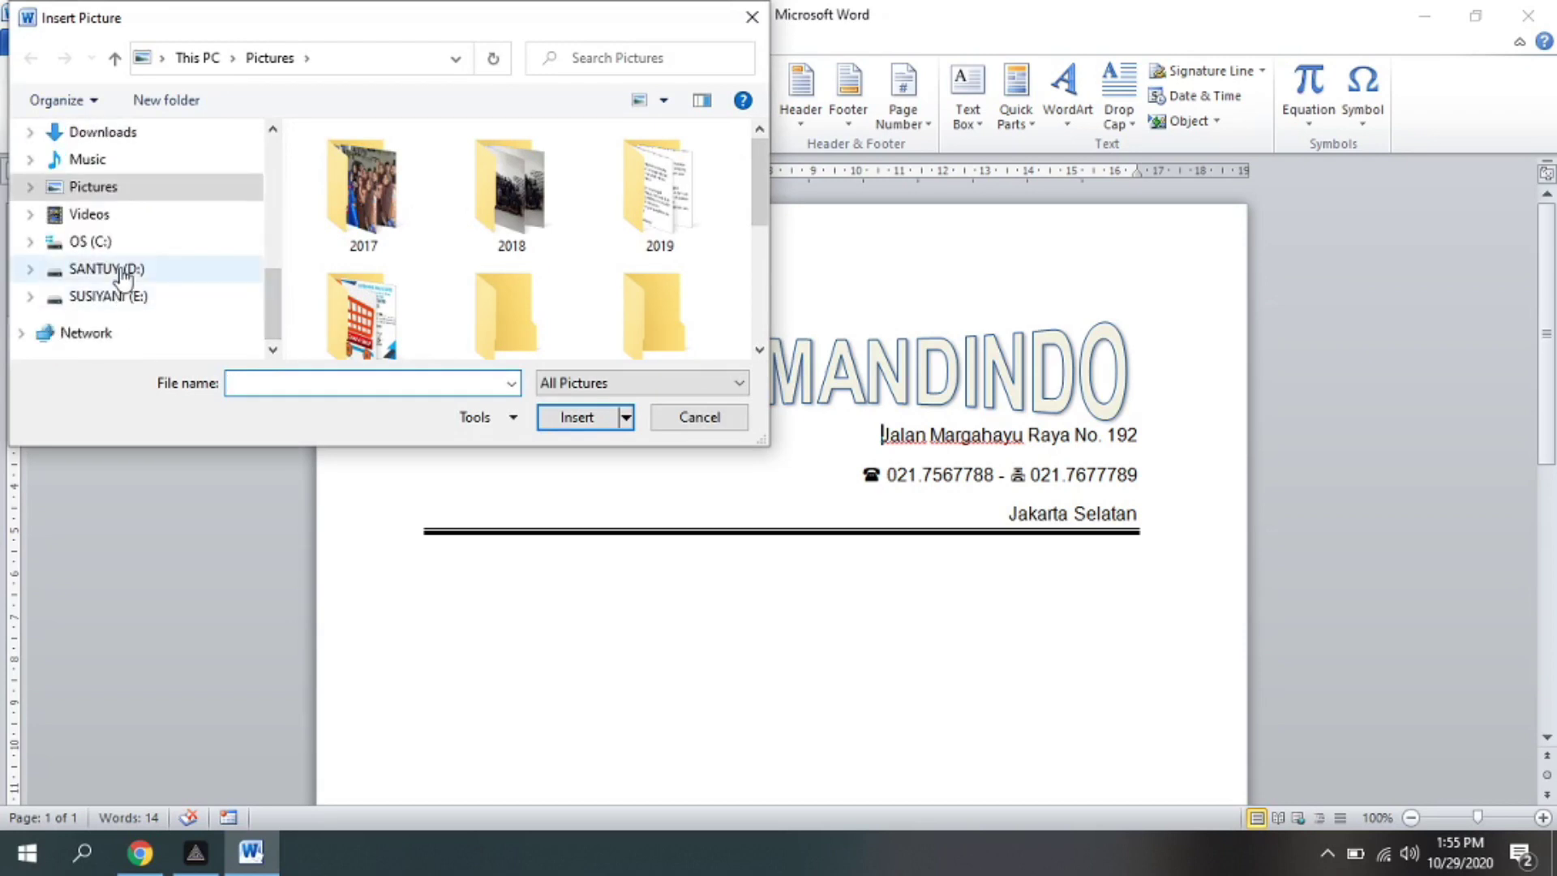
click(114, 297)
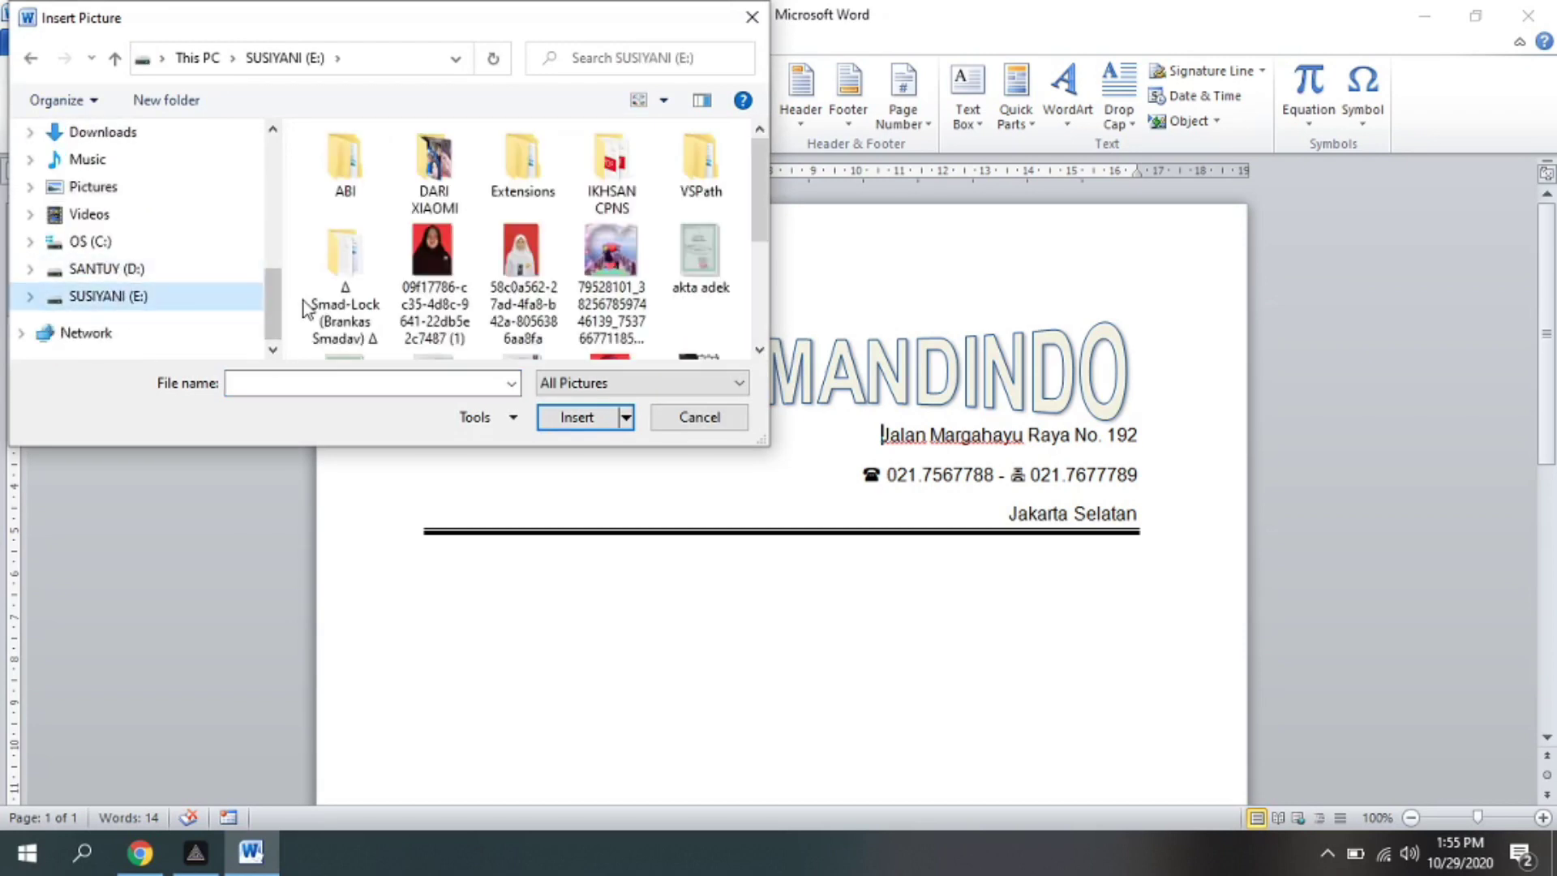
double_click(345, 162)
scroll(614, 318, down, 1)
double_click(614, 318)
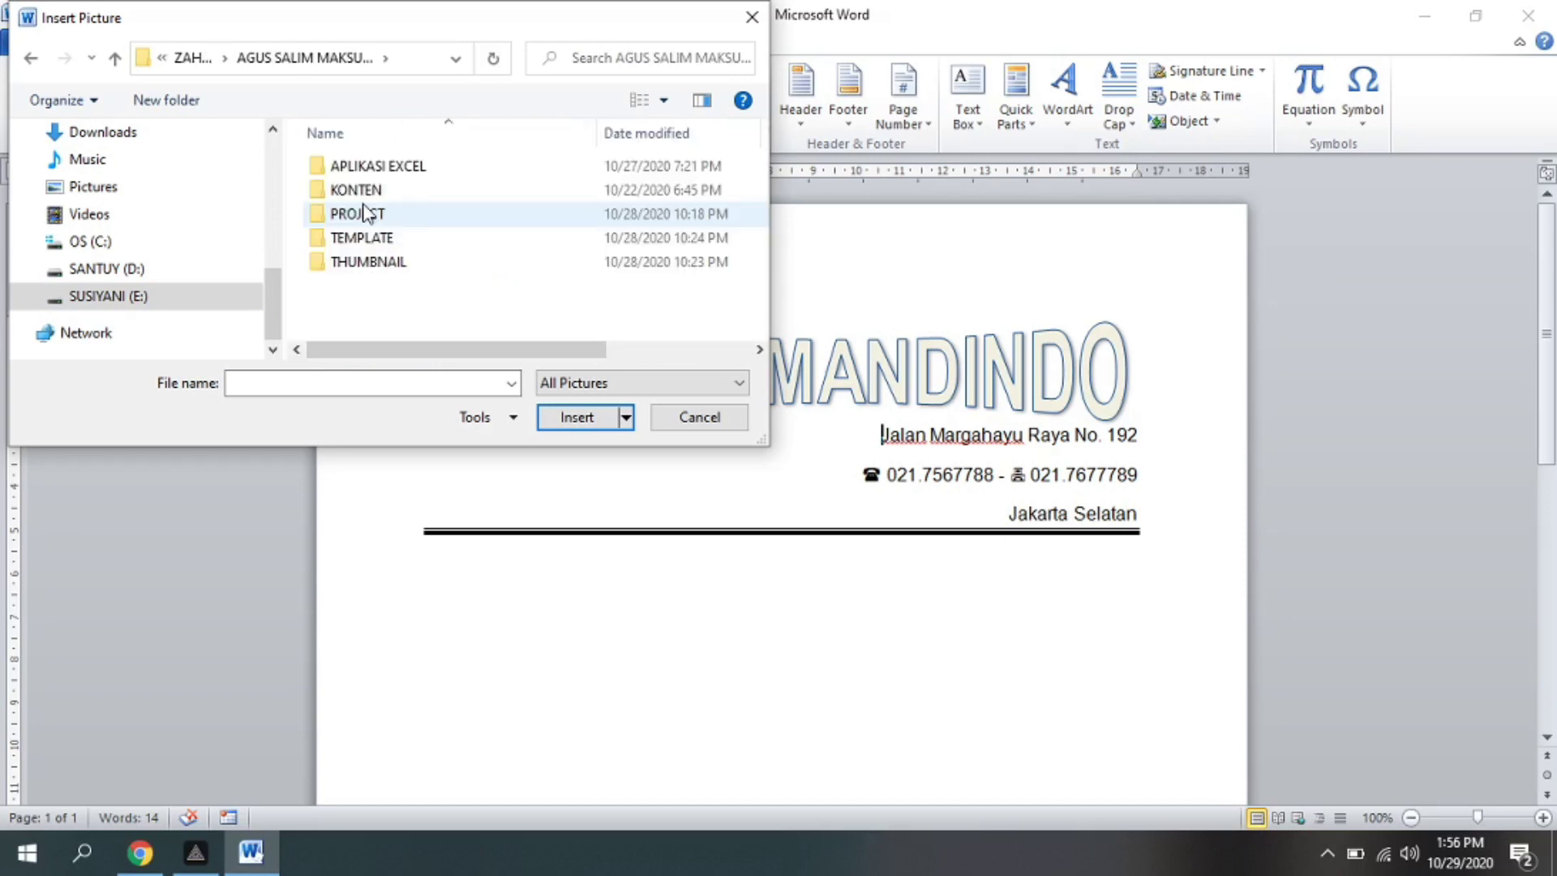
double_click(357, 213)
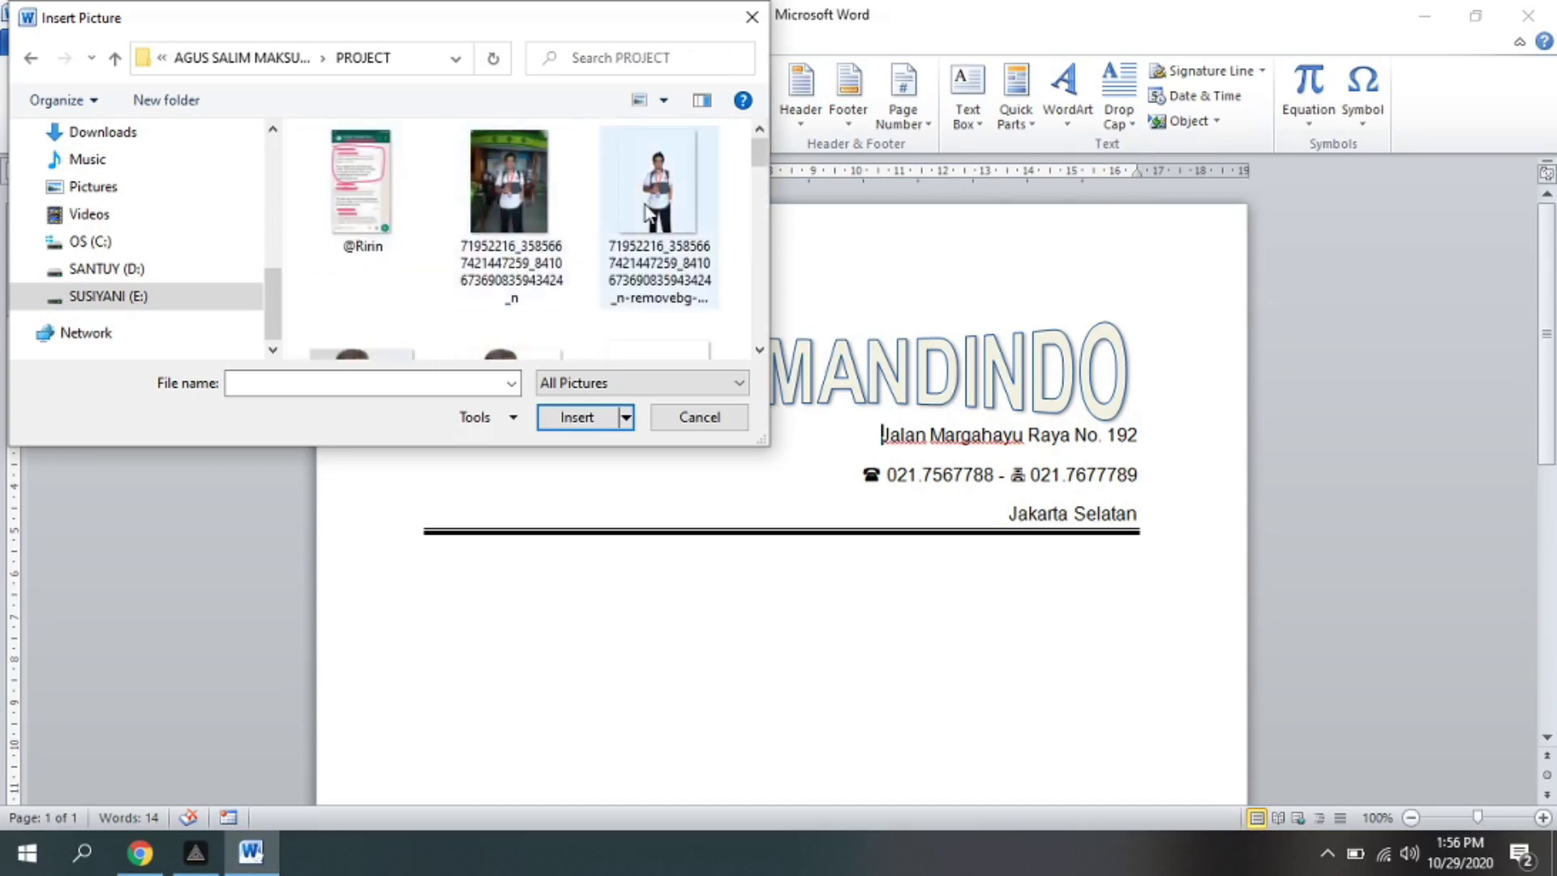
double_click(660, 195)
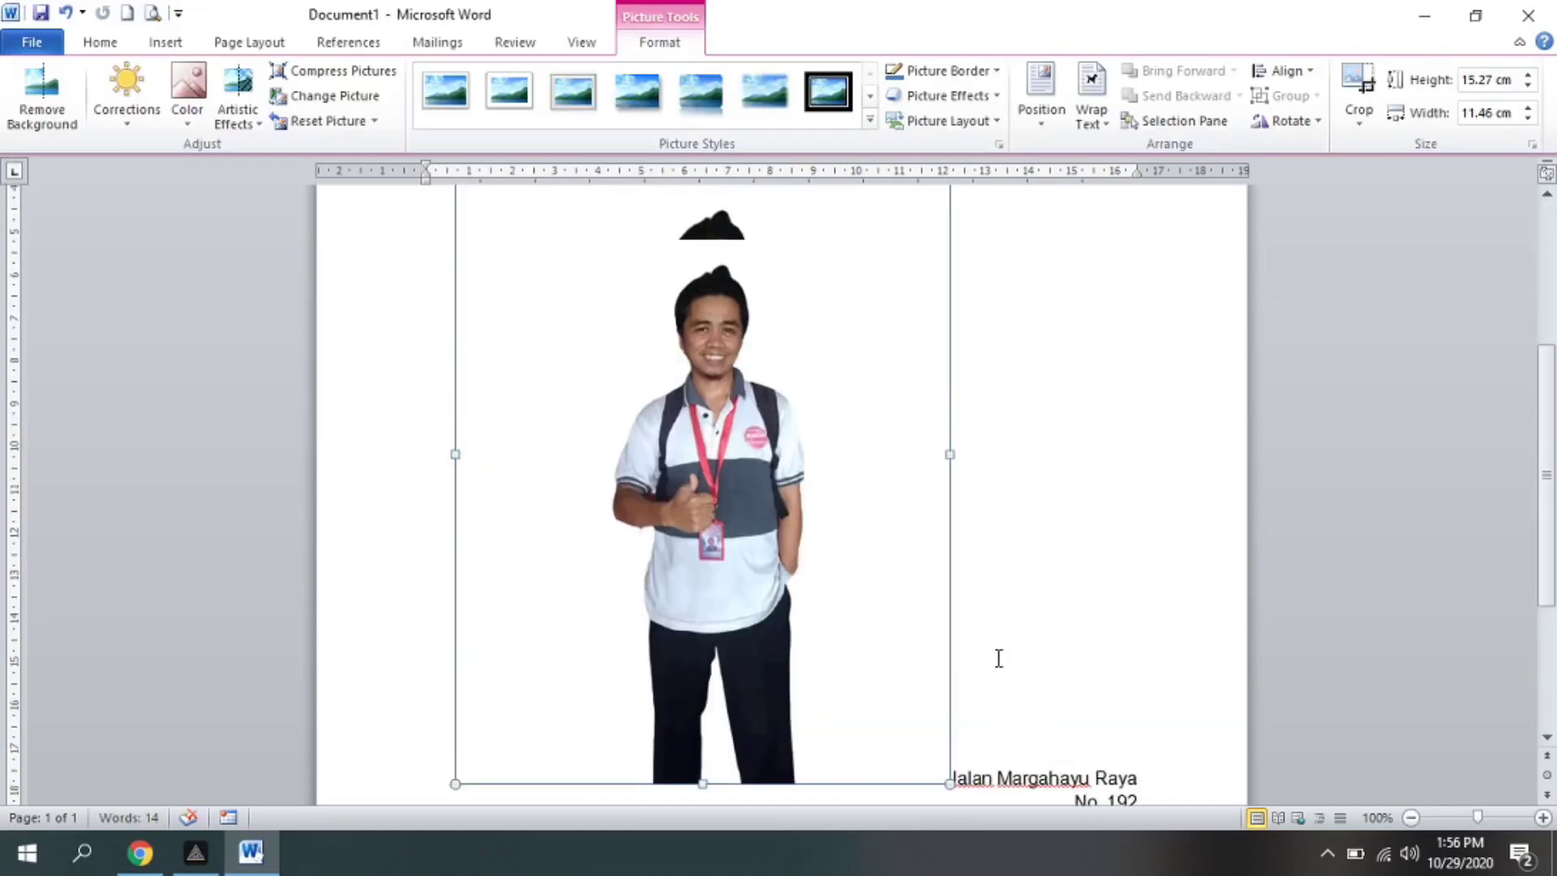
Step: Shrink the inserted photo to about 4.72 × 3.55 cm beside the address block
scroll(997, 655, up, 5)
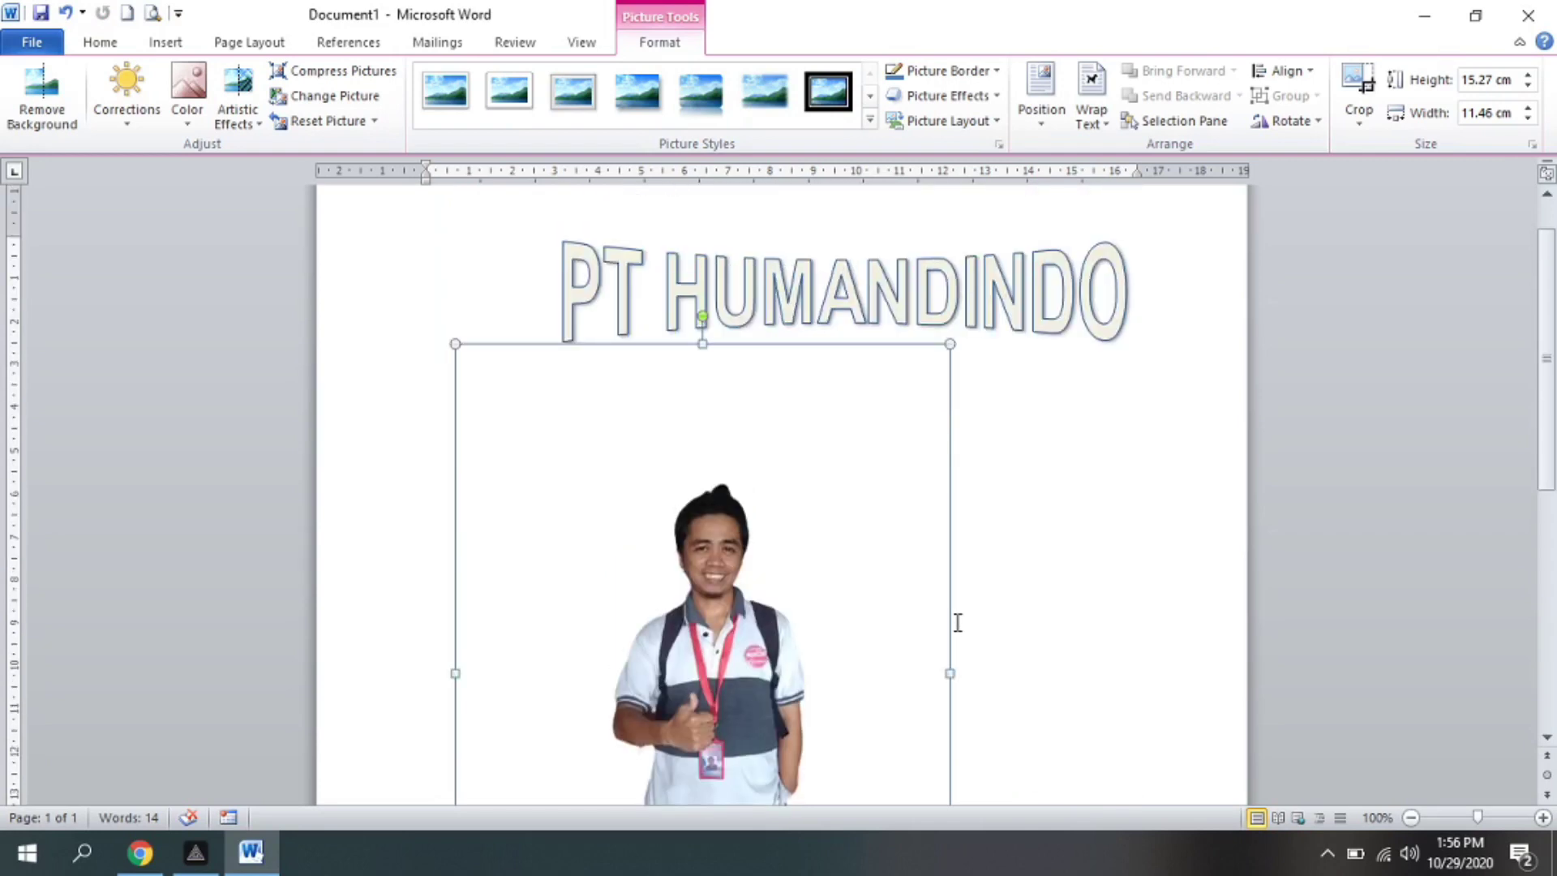
scroll(957, 622, down, 5)
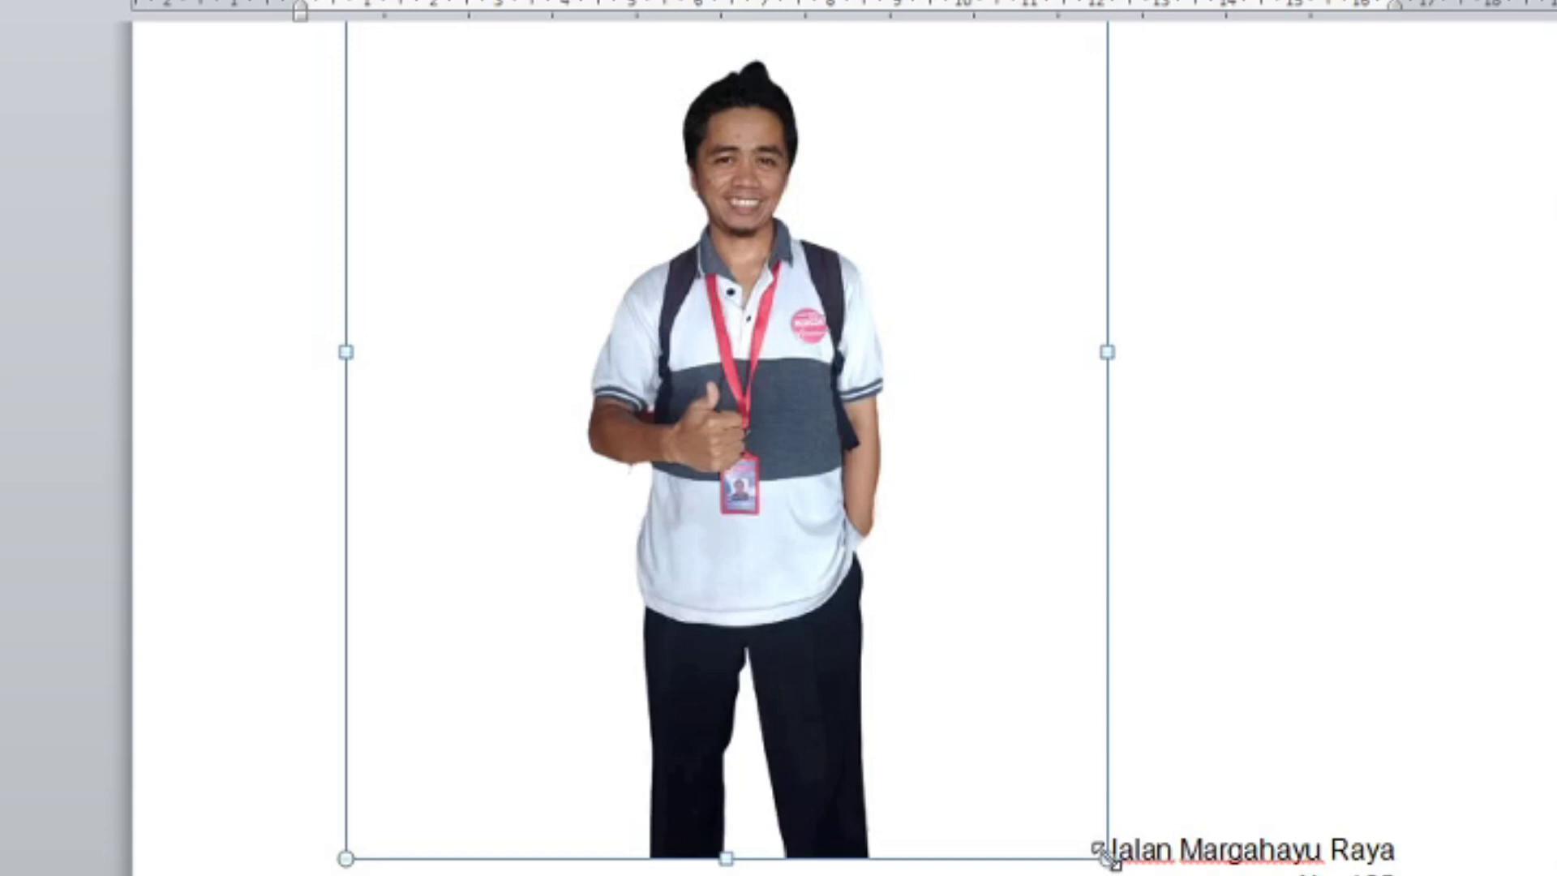
drag(1104, 853, 640, 223)
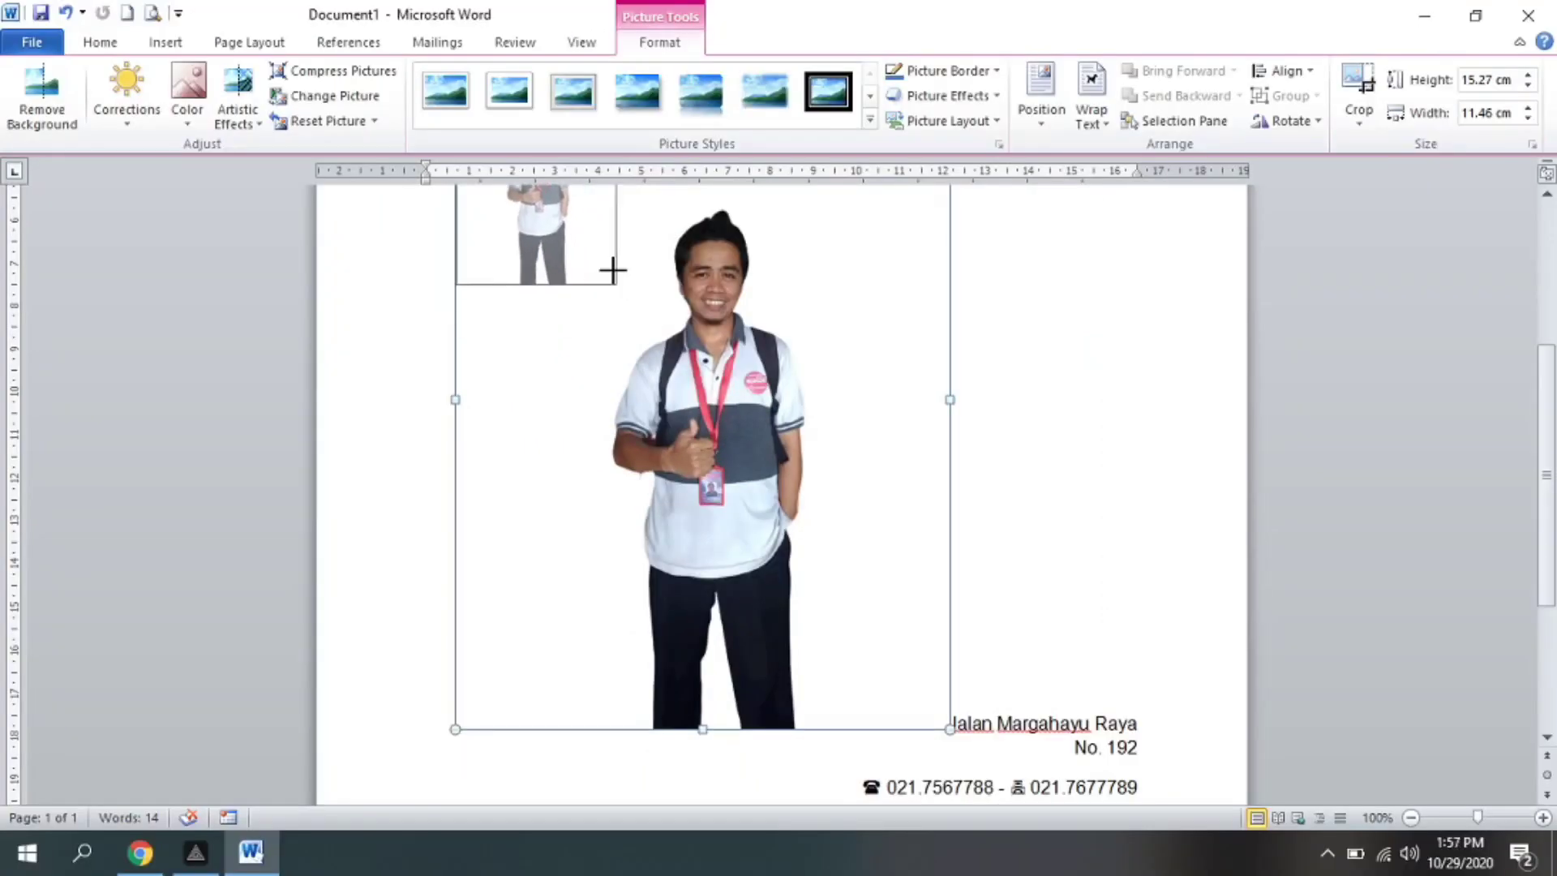
drag(629, 294, 610, 268)
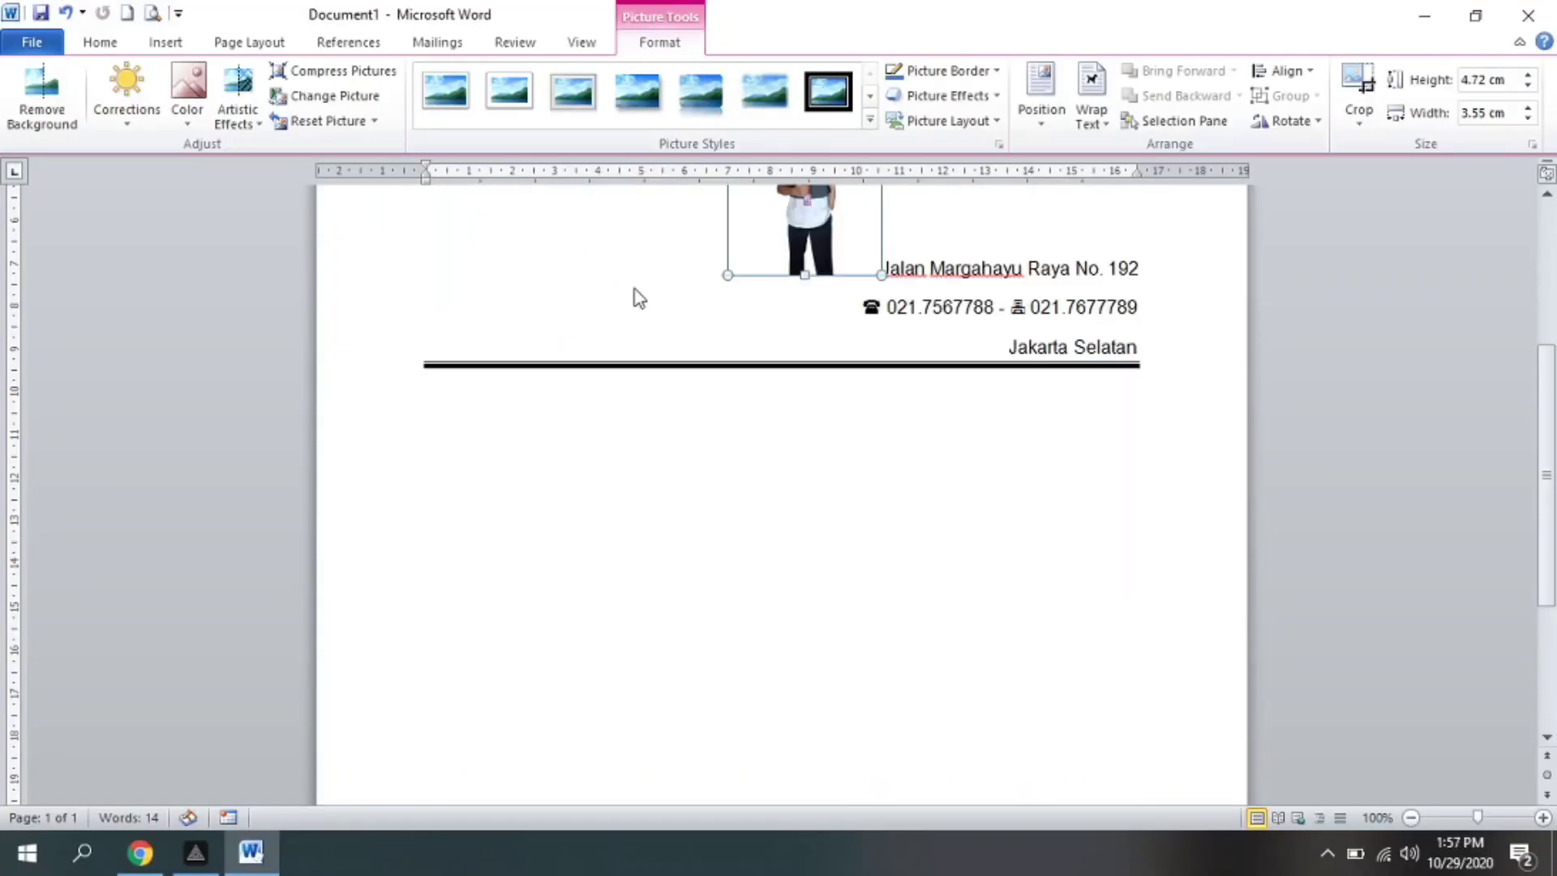
scroll(1290, 501, up, 3)
scroll(1286, 490, up, 2)
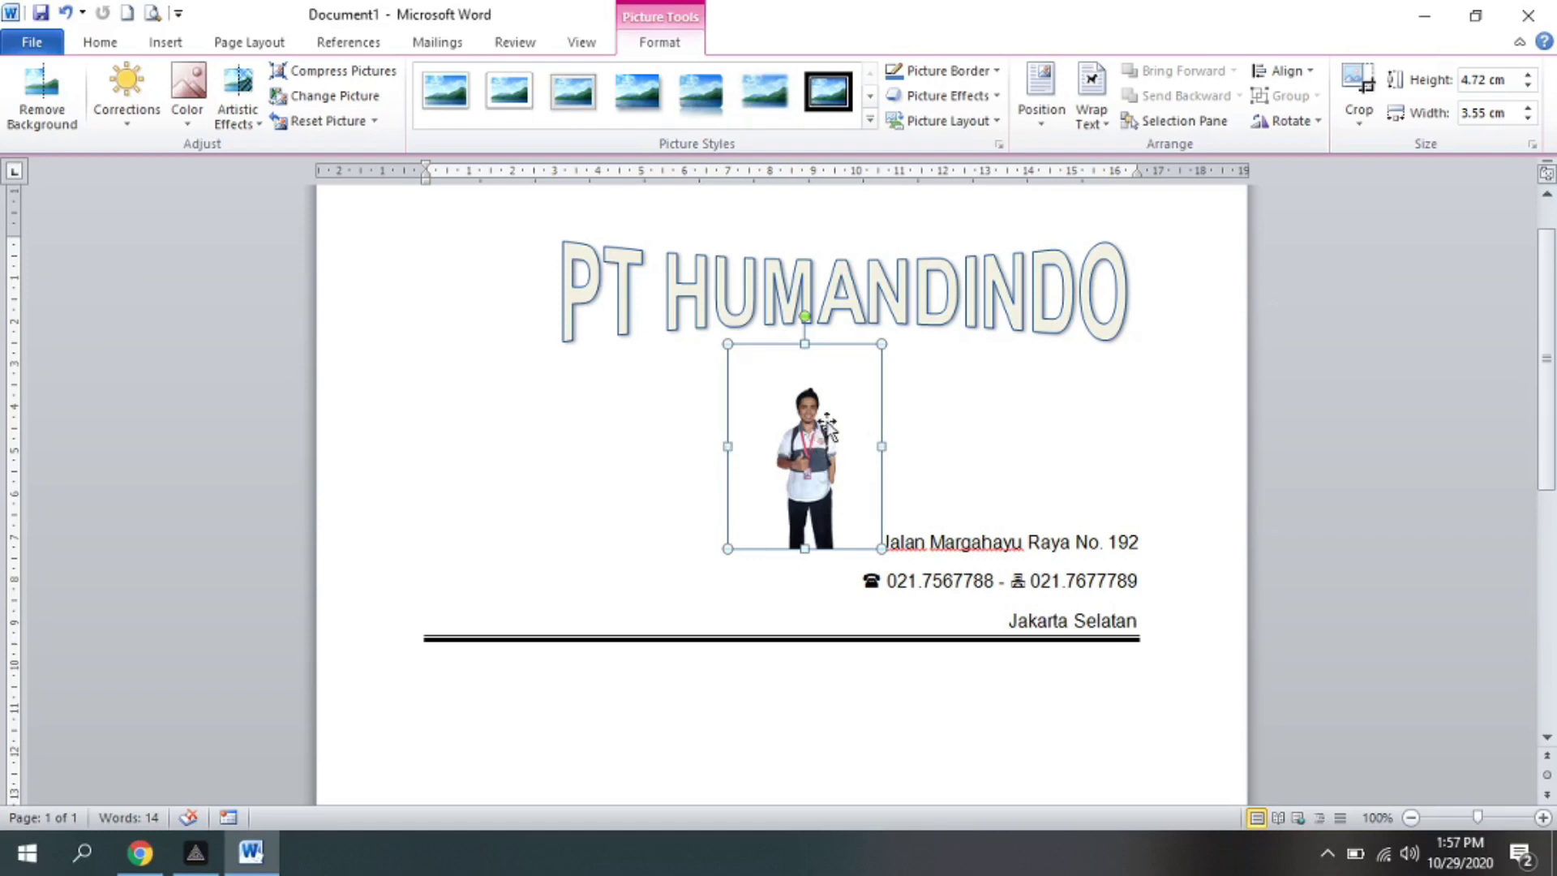
drag(827, 438, 838, 440)
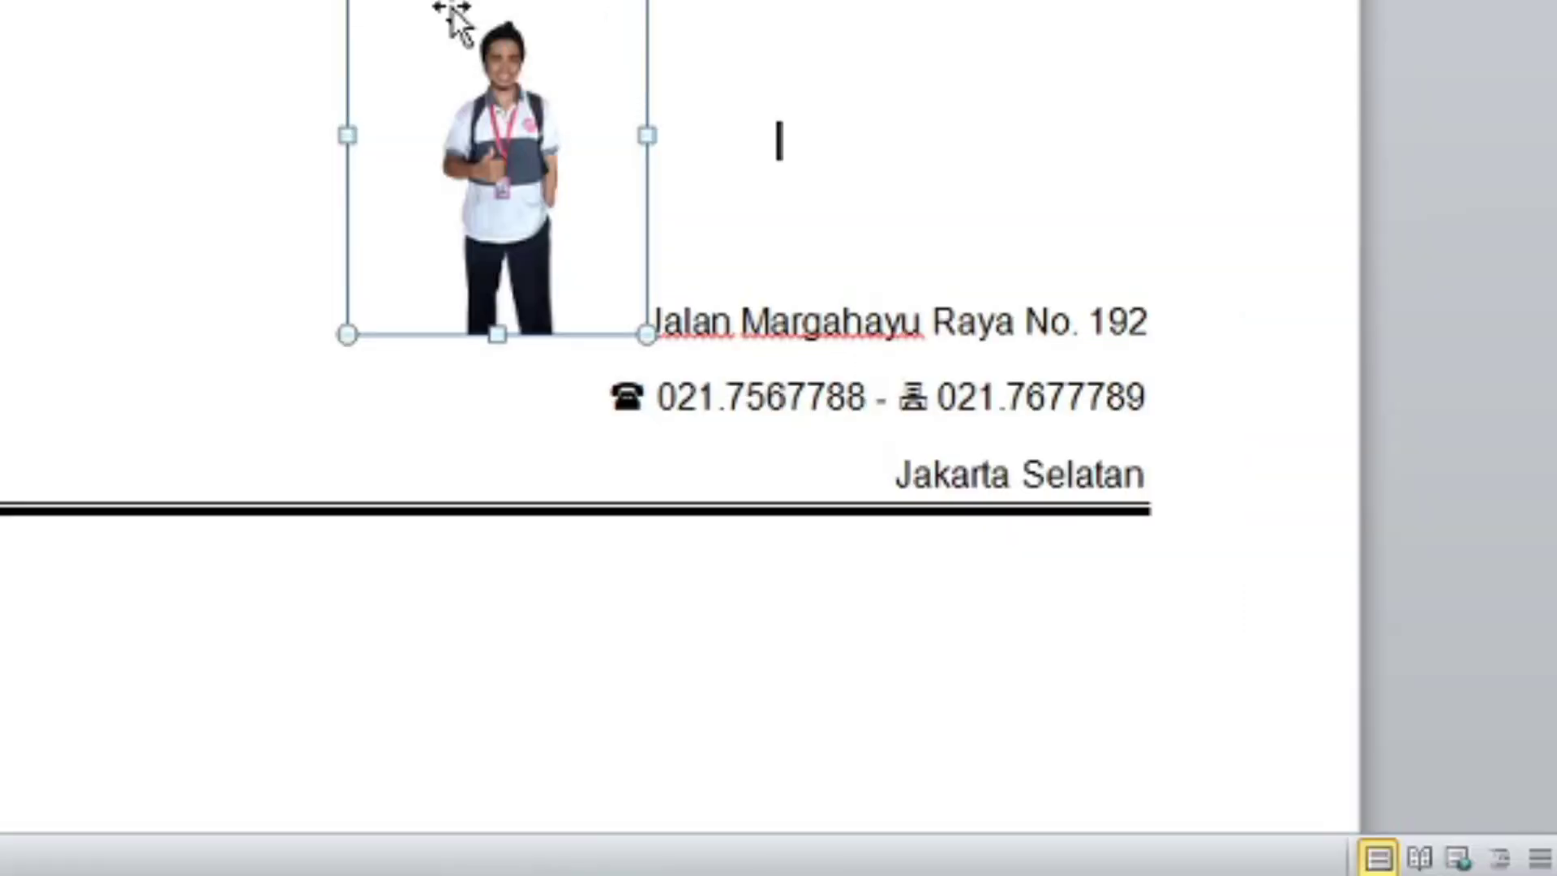
Step: Set the photo's text wrapping to Behind Text
right_click(452, 21)
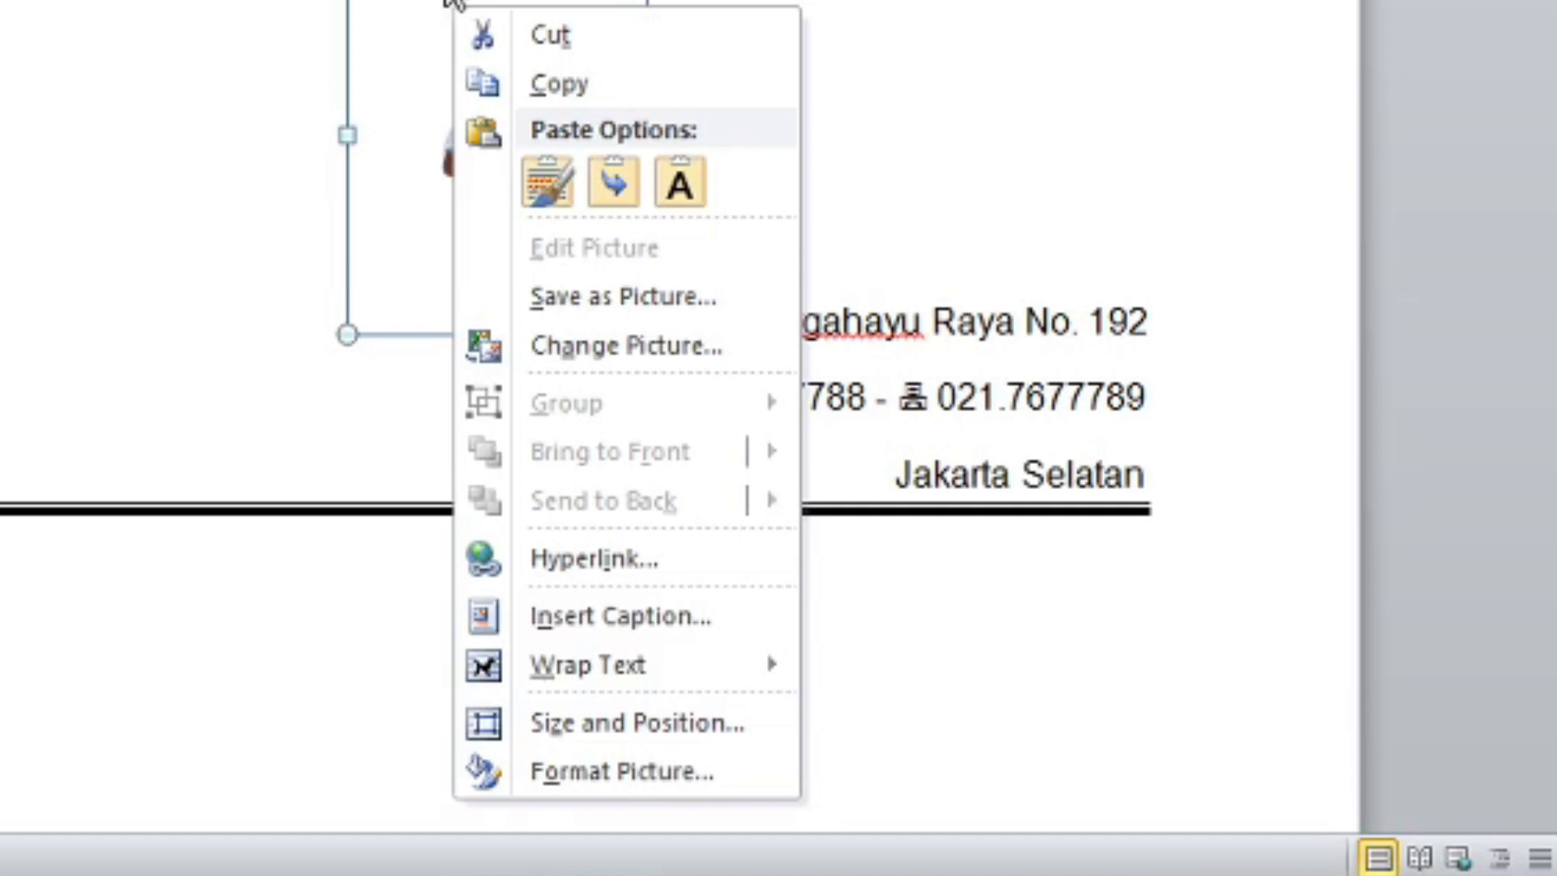
mouse_move(587, 664)
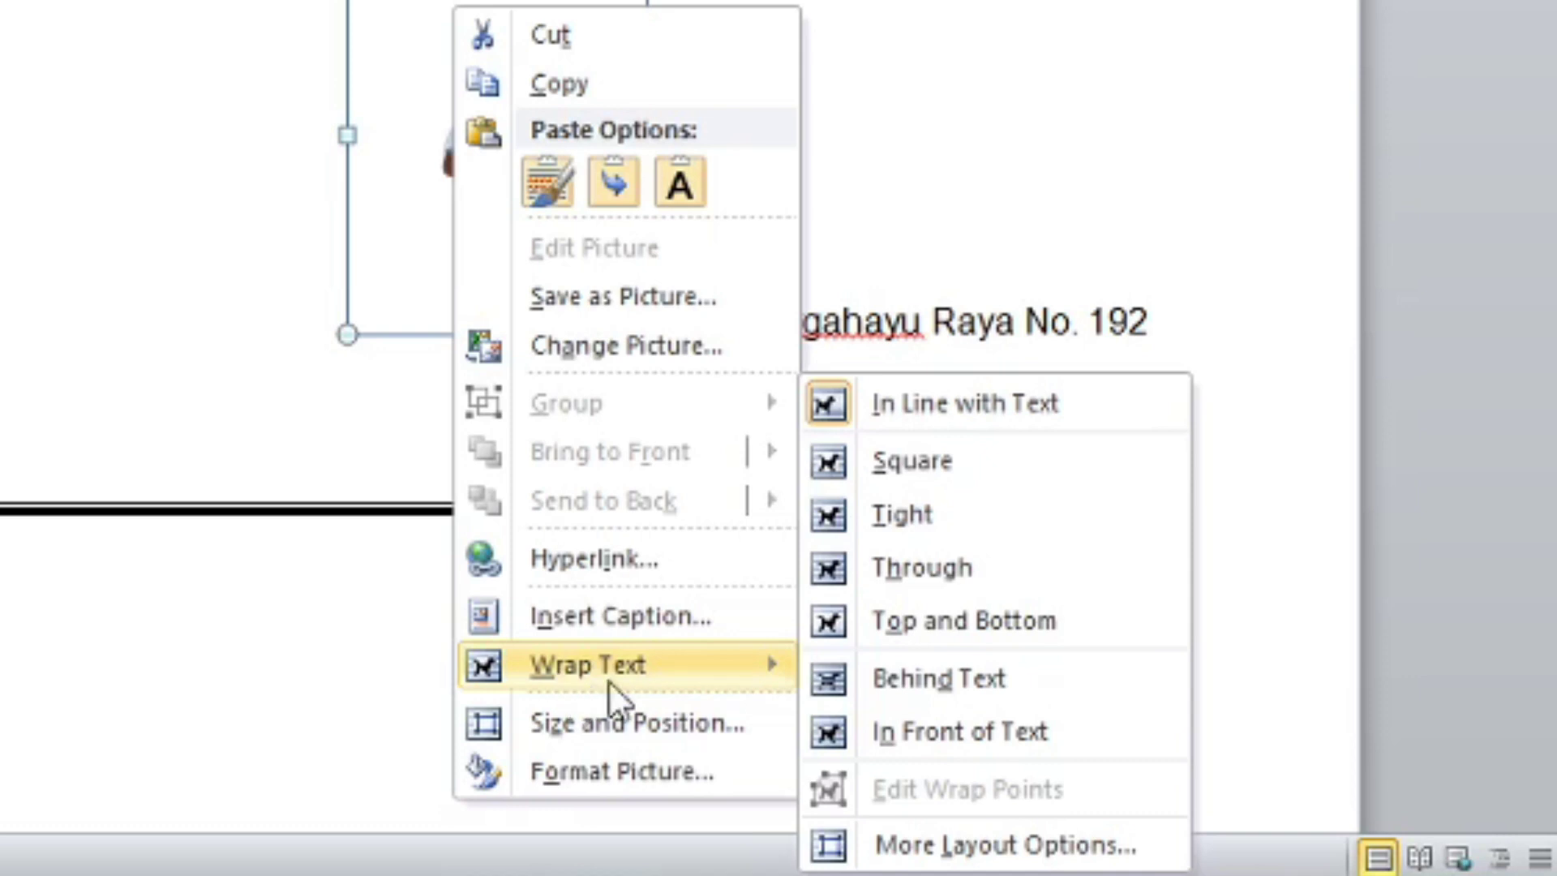
click(895, 662)
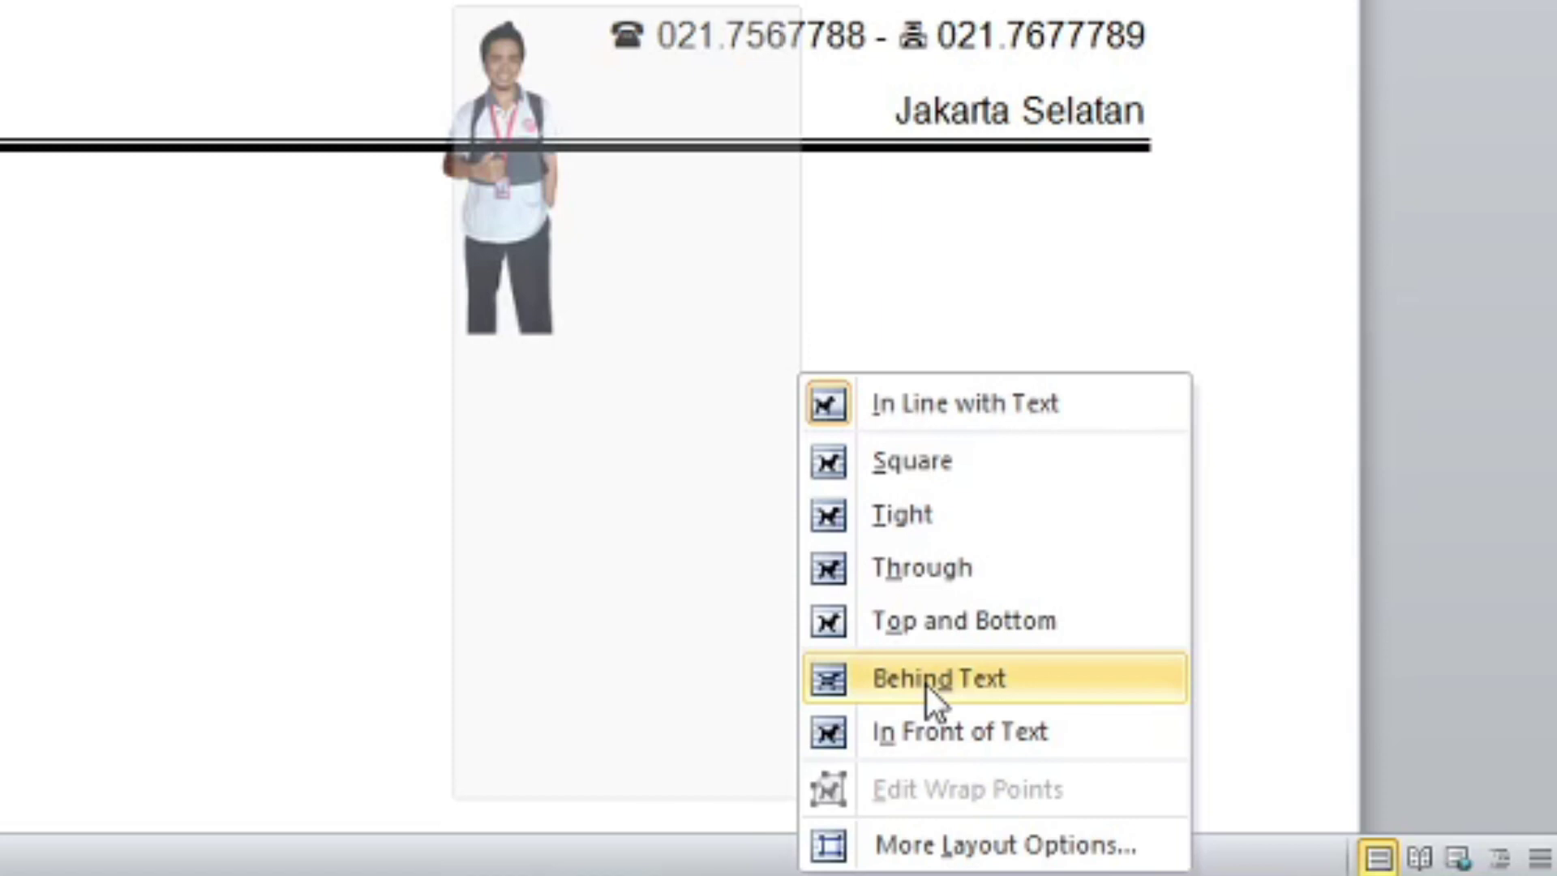
click(926, 684)
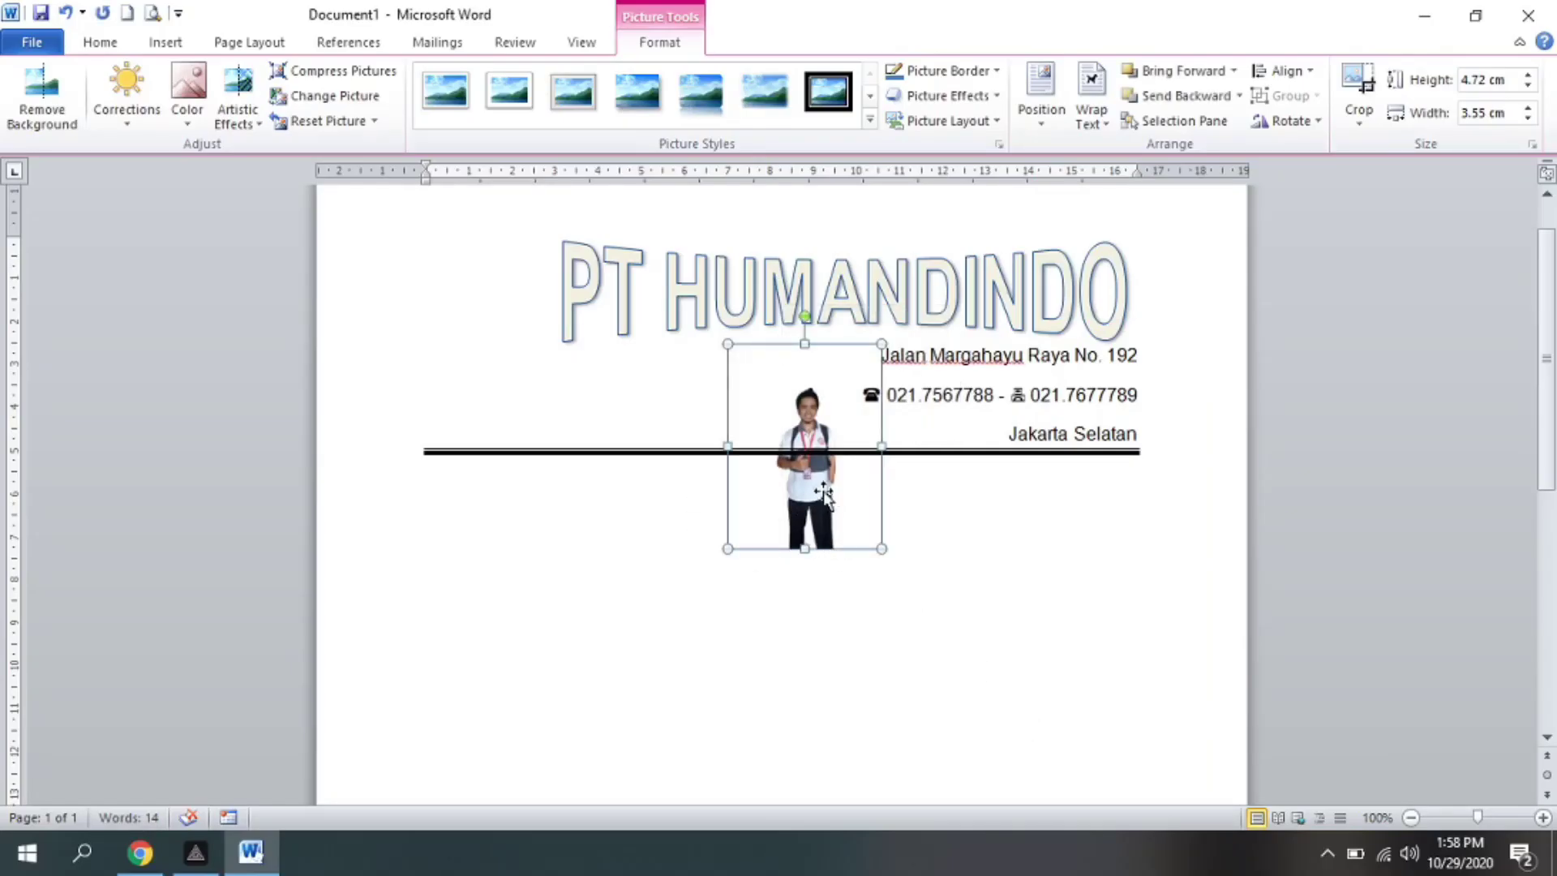
Step: Move the photo to the far left beside the title, just above the double border
drag(820, 487, 517, 382)
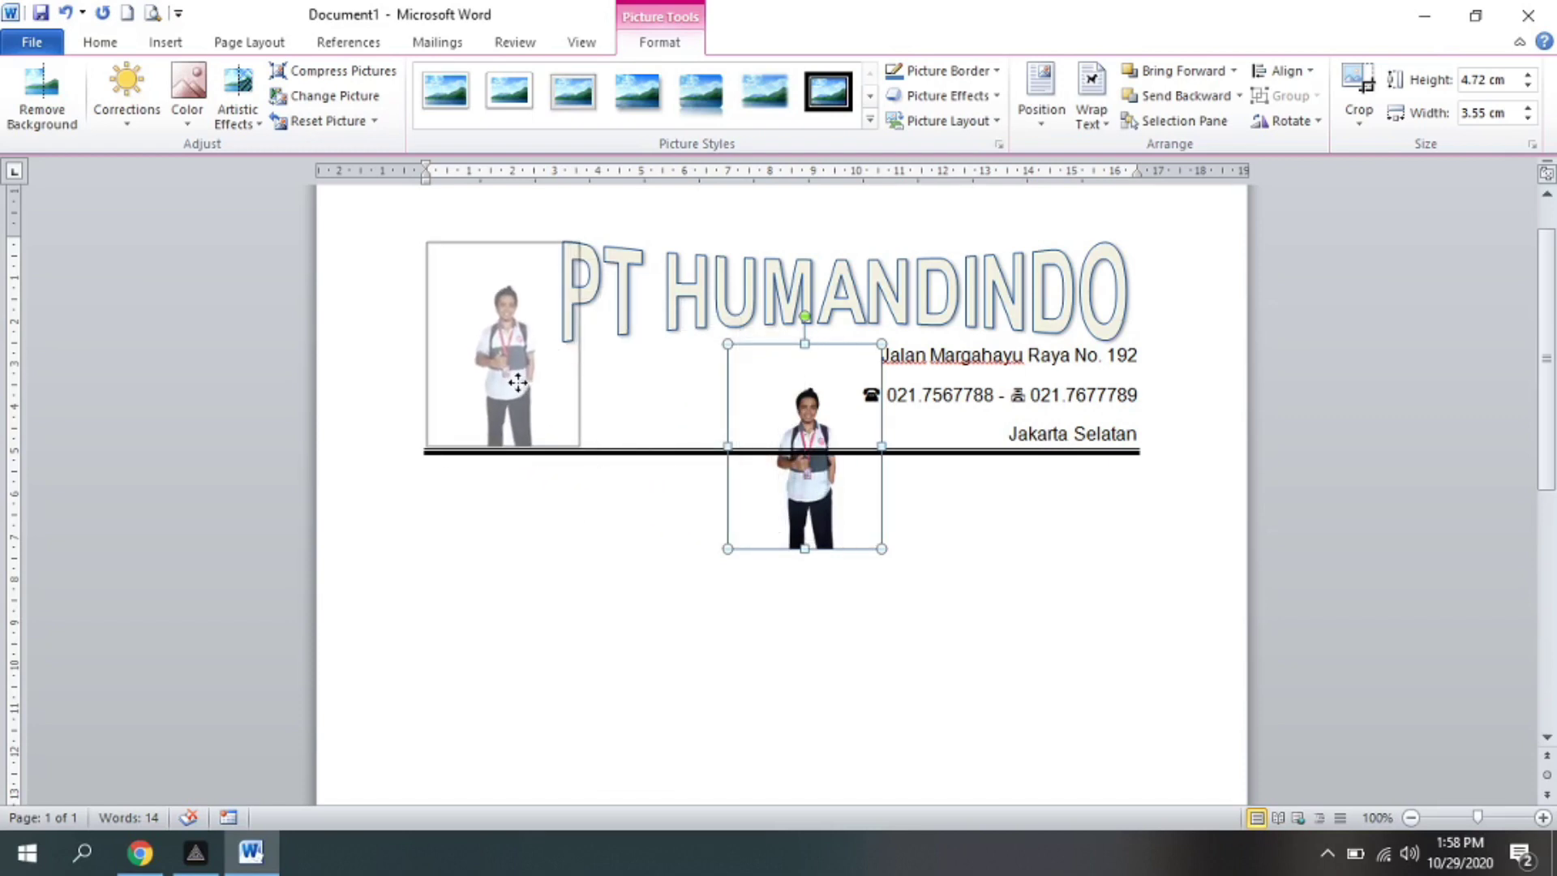
drag(517, 382, 517, 386)
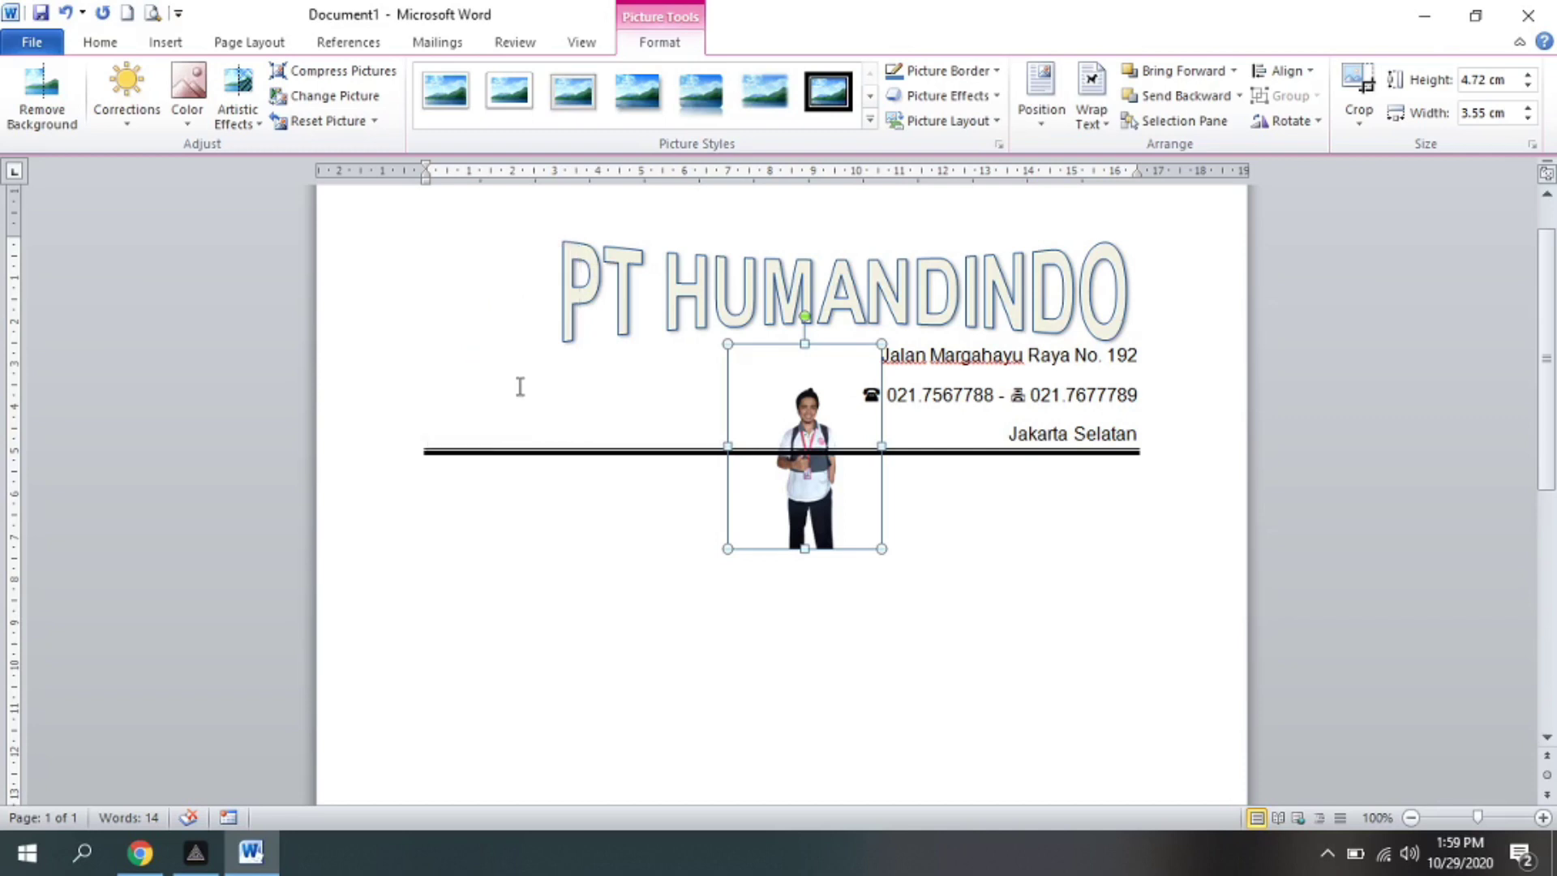
click(1040, 535)
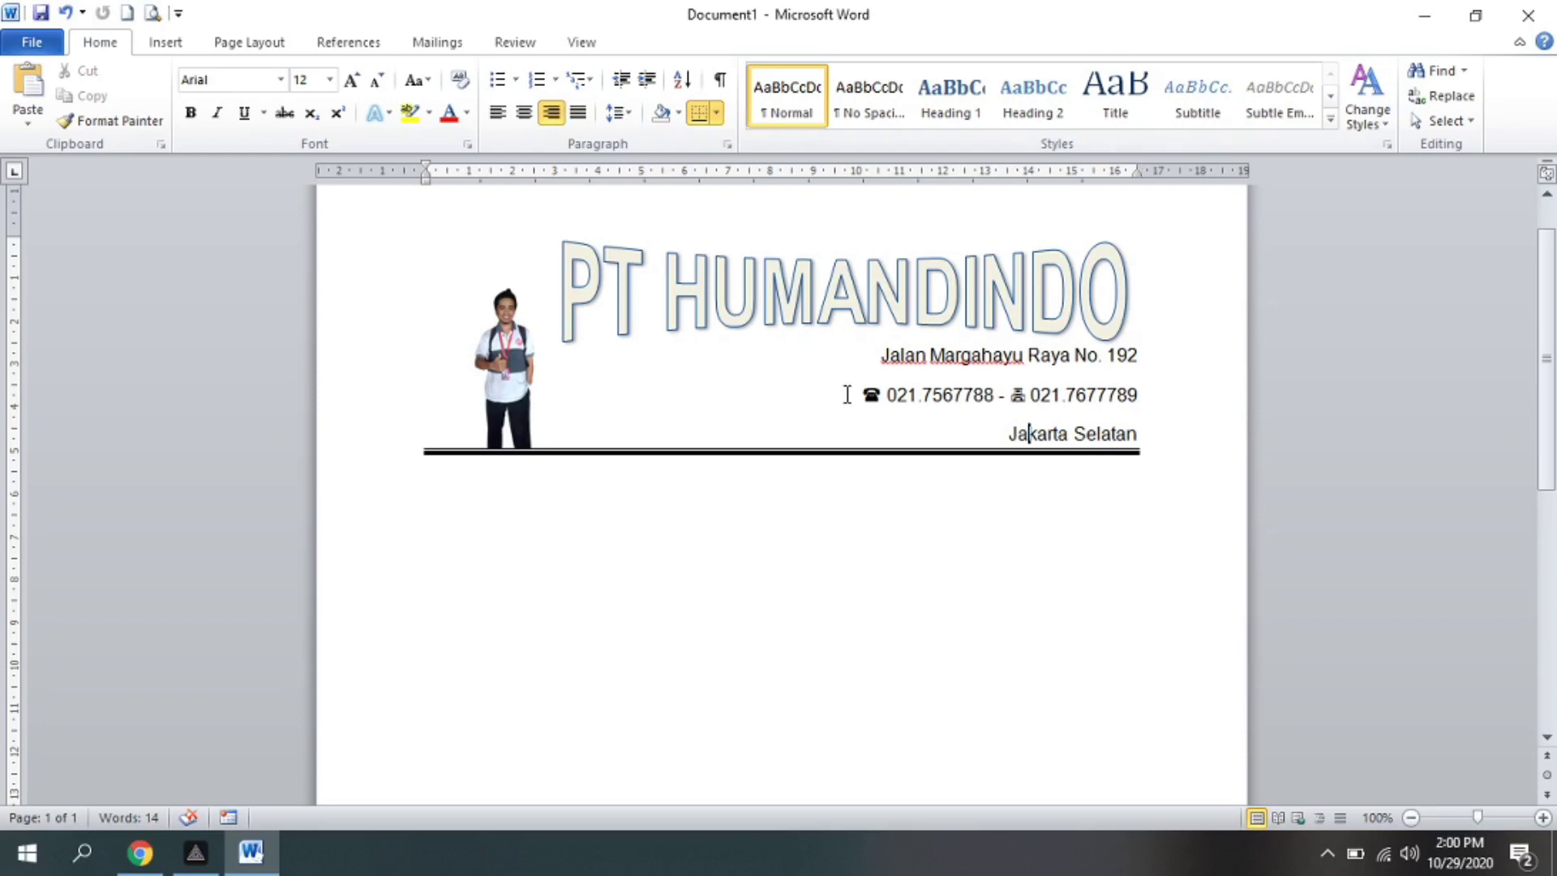
Step: Save the letterhead document as 'Latihan 4'
key(ctrl+s)
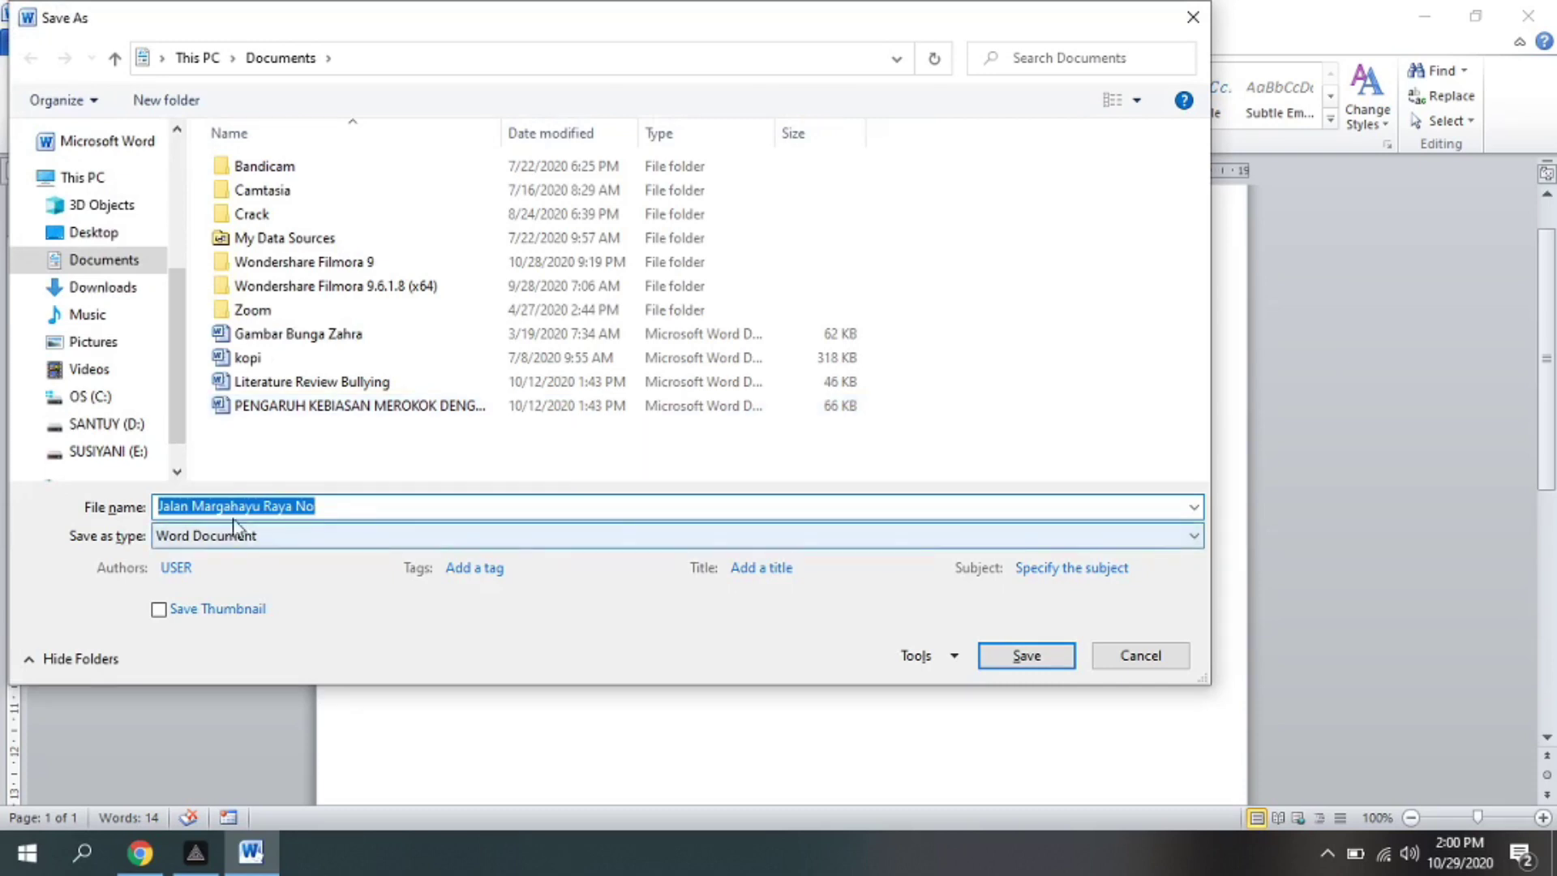
text(Latihan 4)
click(1025, 655)
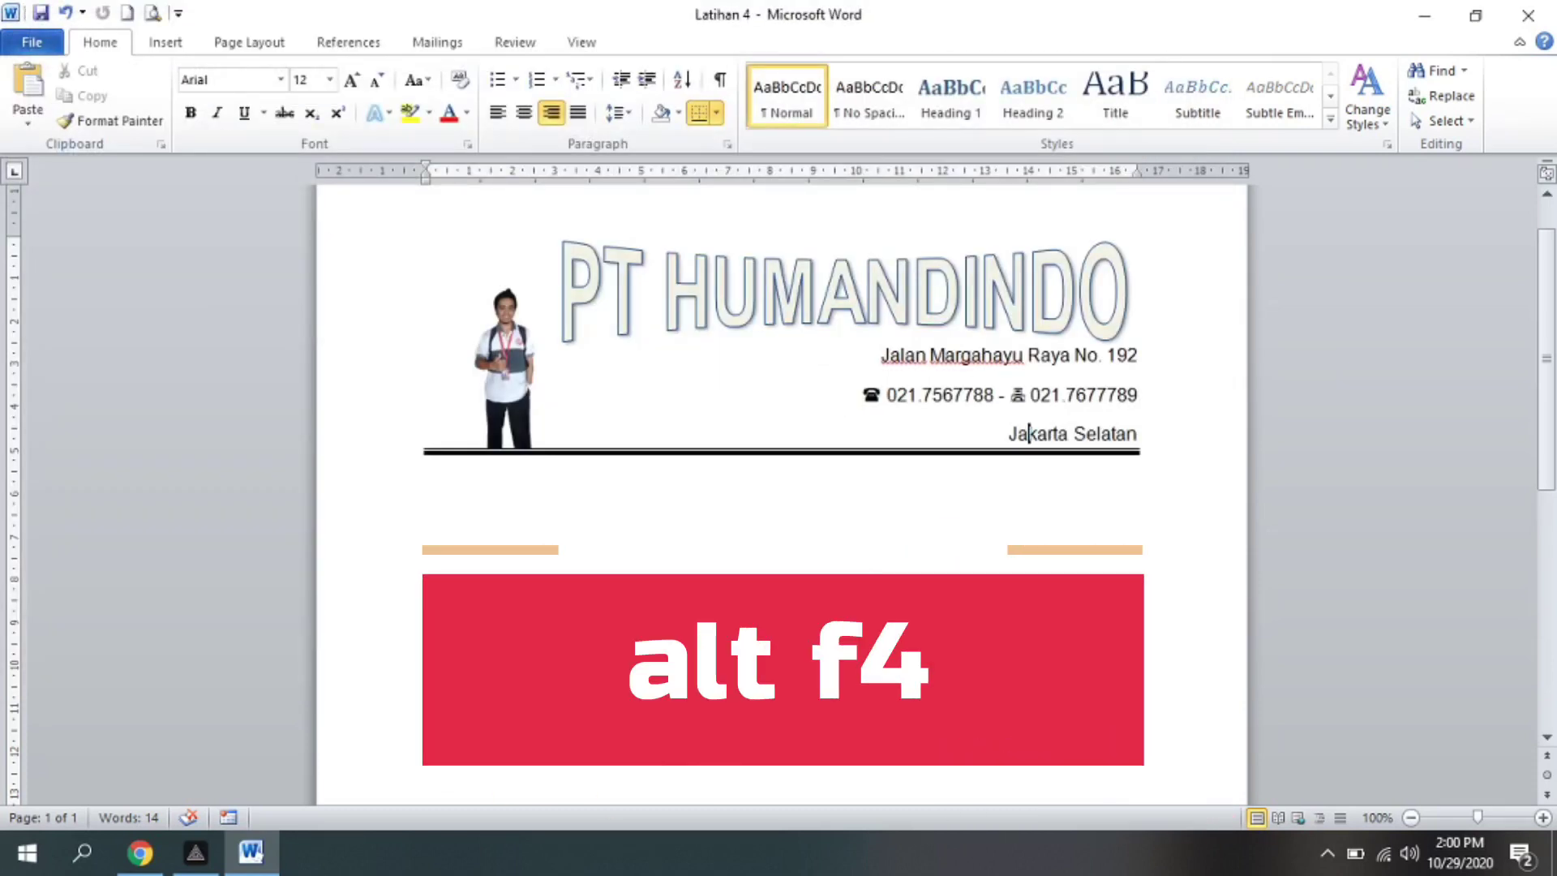
Step: Close Microsoft Word with Alt+F4 to return to the desktop
key(alt+F4)
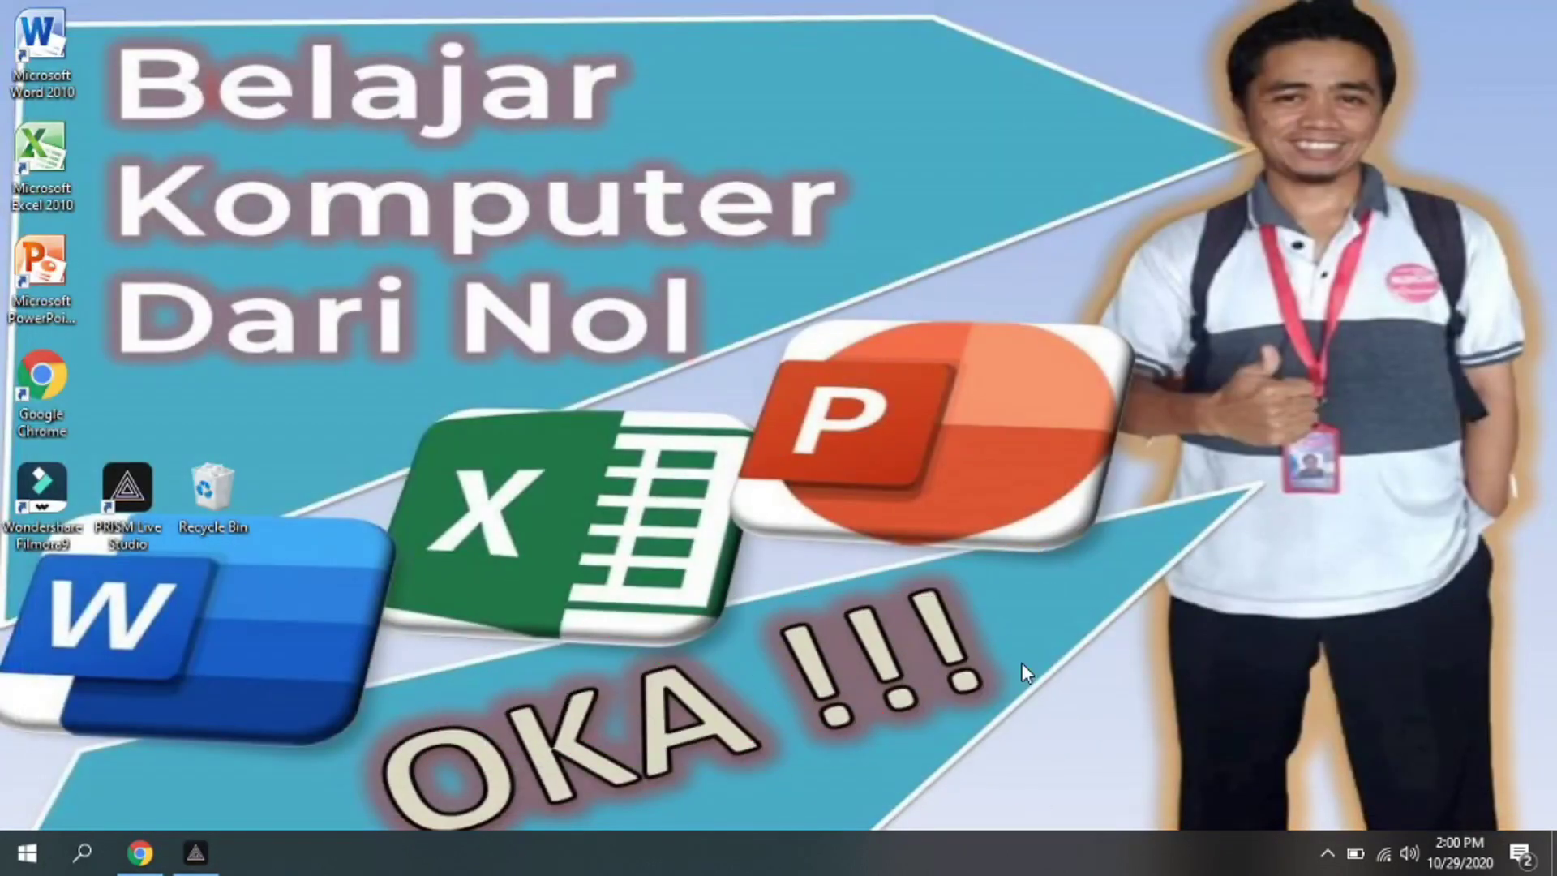